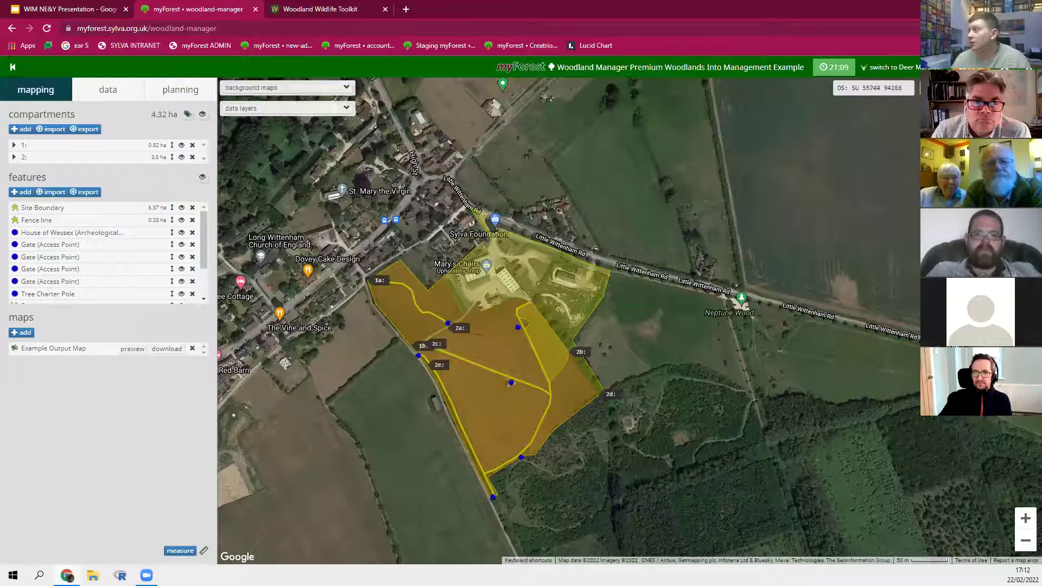
Step: Show the page in full screen and expand compartments 1 and 2 to list their sub-compartments alongside the mapped features
key(F11)
click(49, 151)
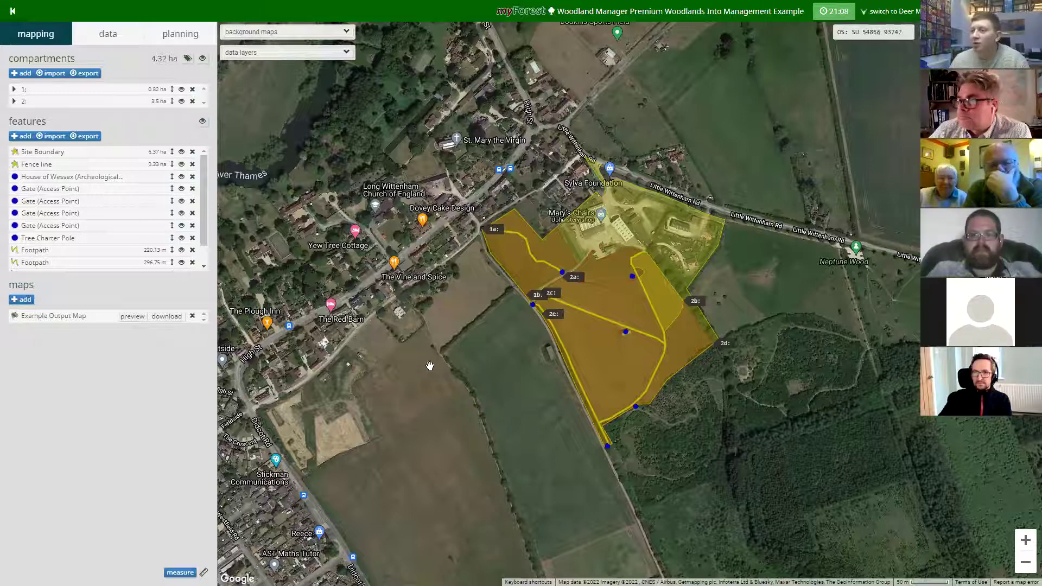
drag(396, 339, 344, 340)
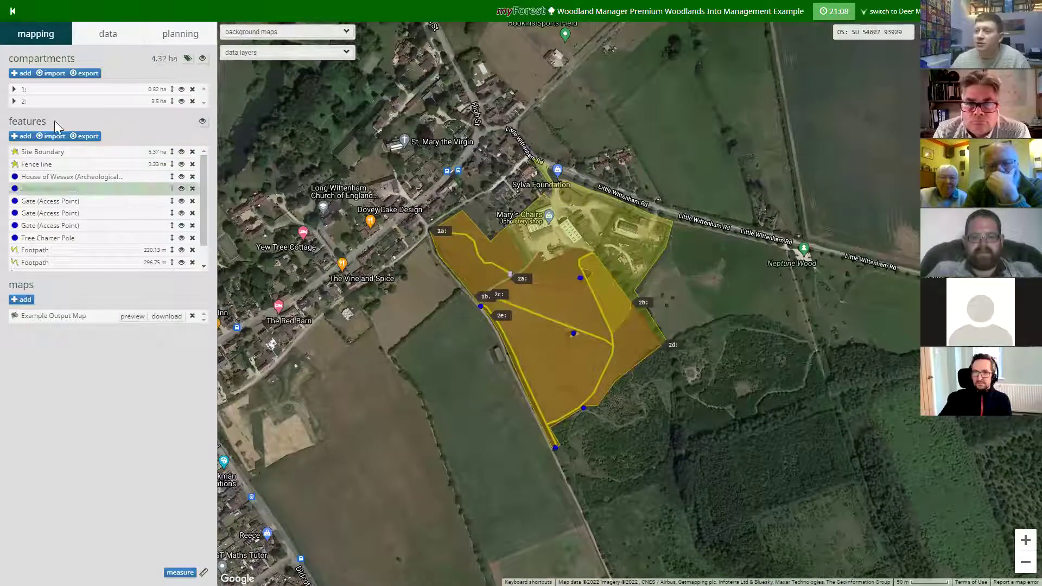
click(14, 89)
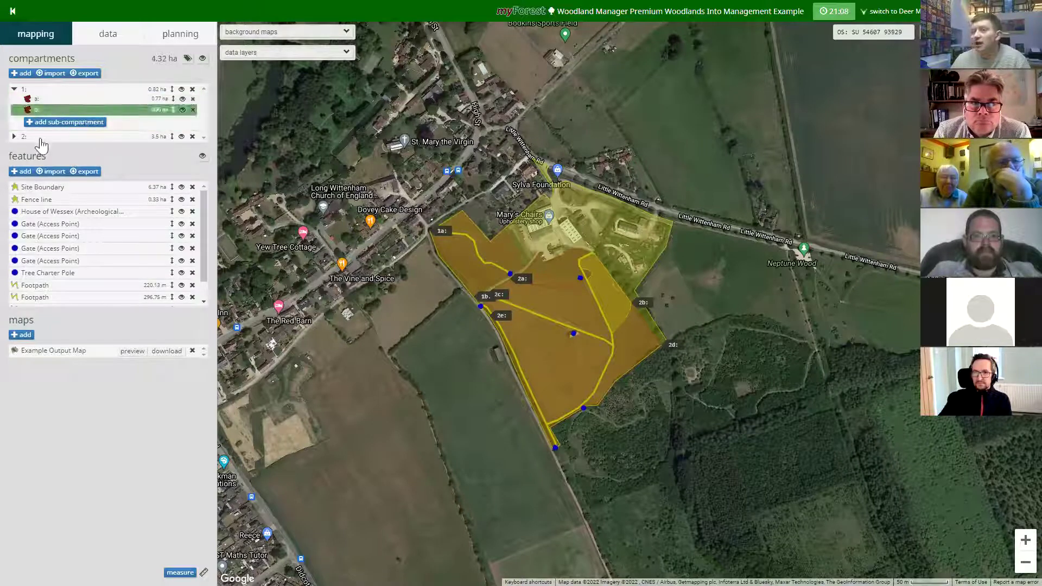
click(14, 137)
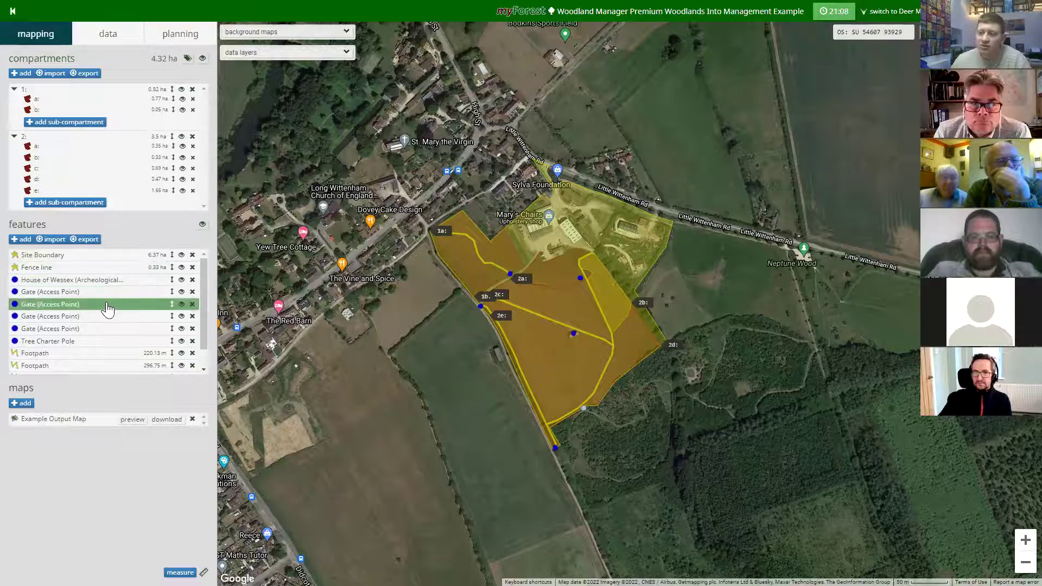
scroll(76, 358, down, 1)
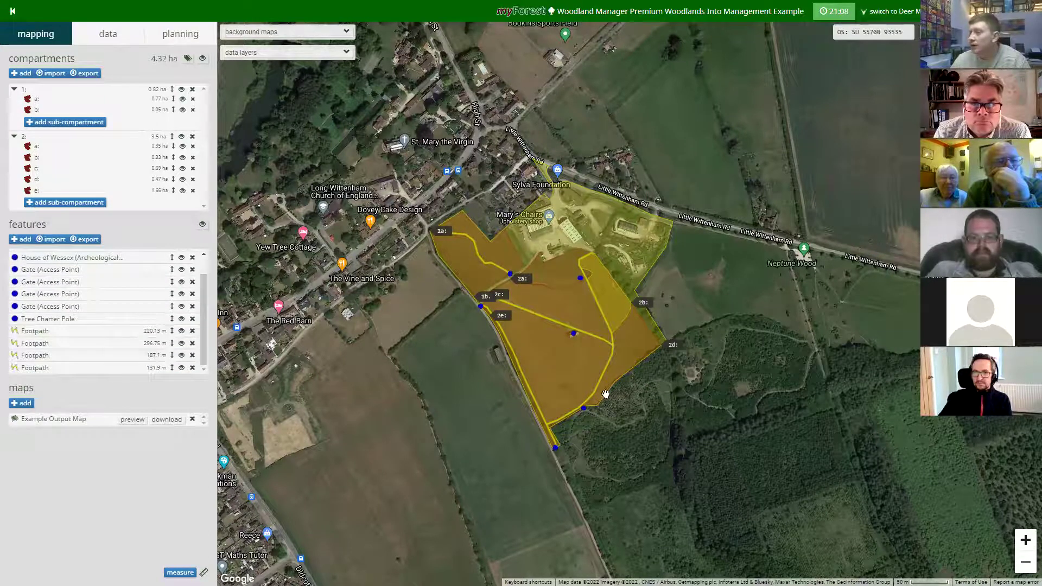
scroll(605, 394, up, 1)
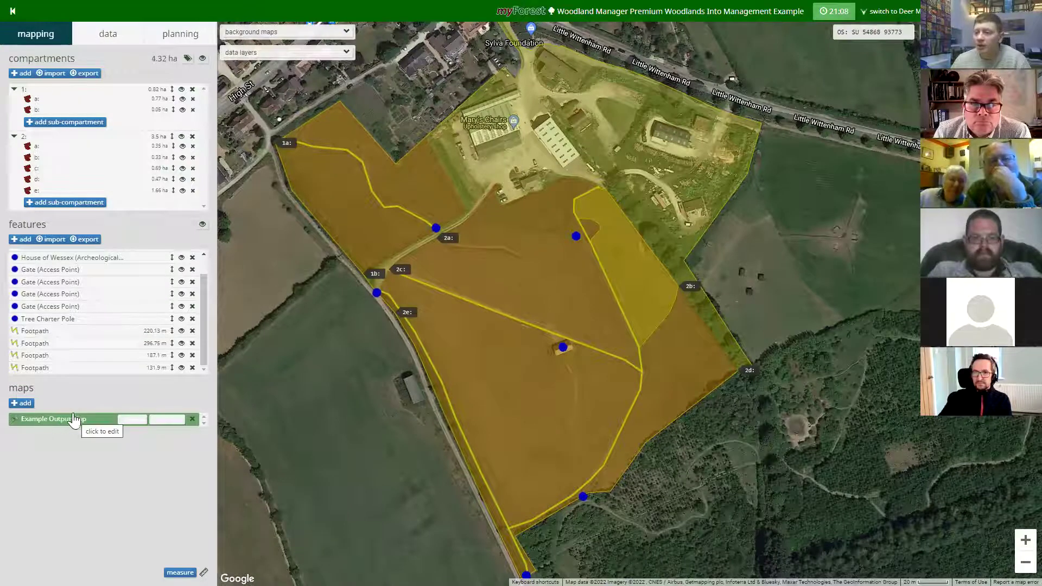
Step: Open the Example Output Map for editing, dismiss the Map Editor help, review the map's layout and layers, and close the editor
click(136, 429)
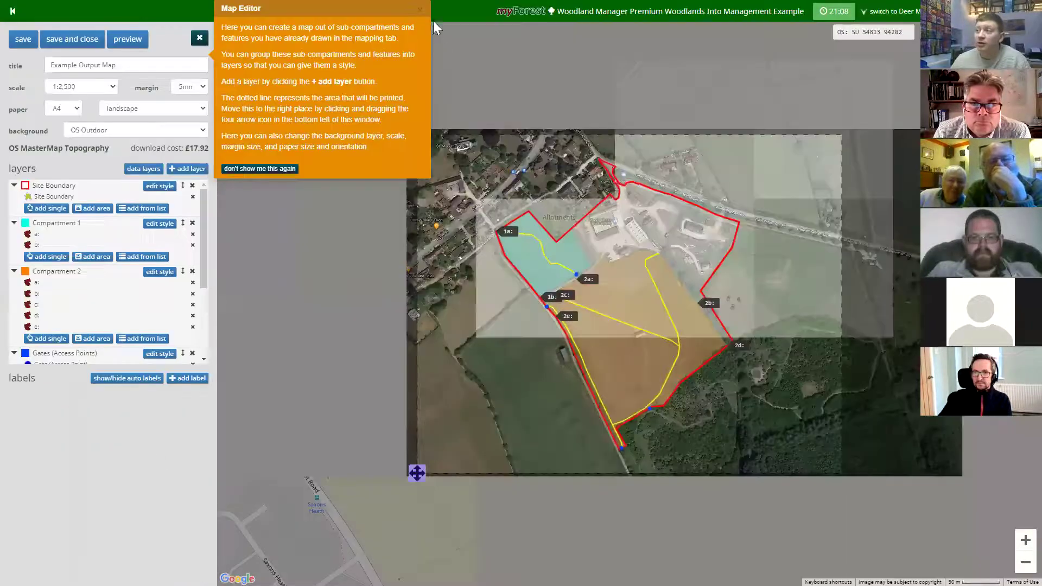
click(421, 9)
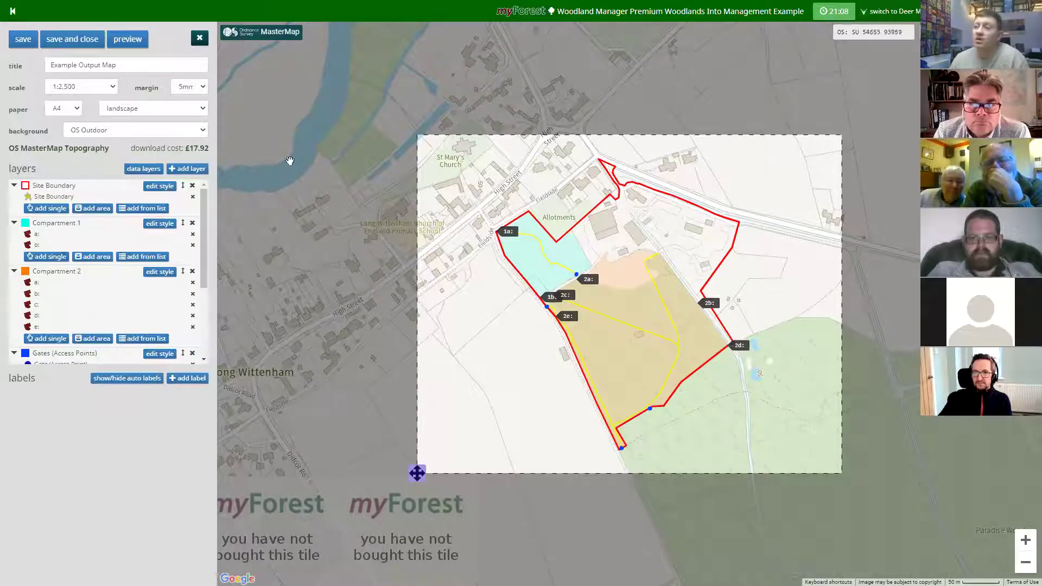
click(199, 39)
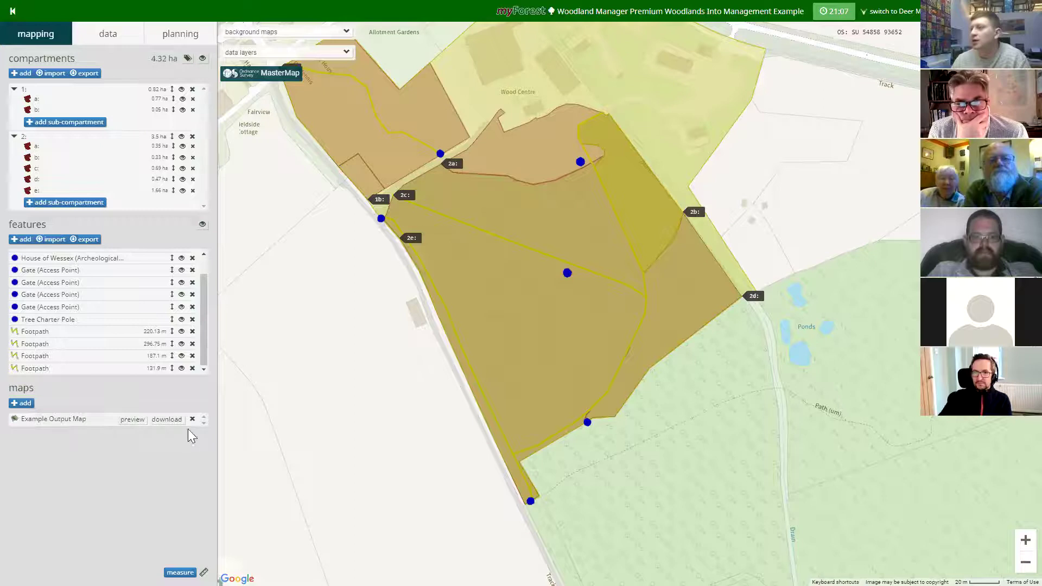
Step: Open the GIS import dialog for compartments to read the accepted file formats, and cancel it
drag(344, 350, 349, 372)
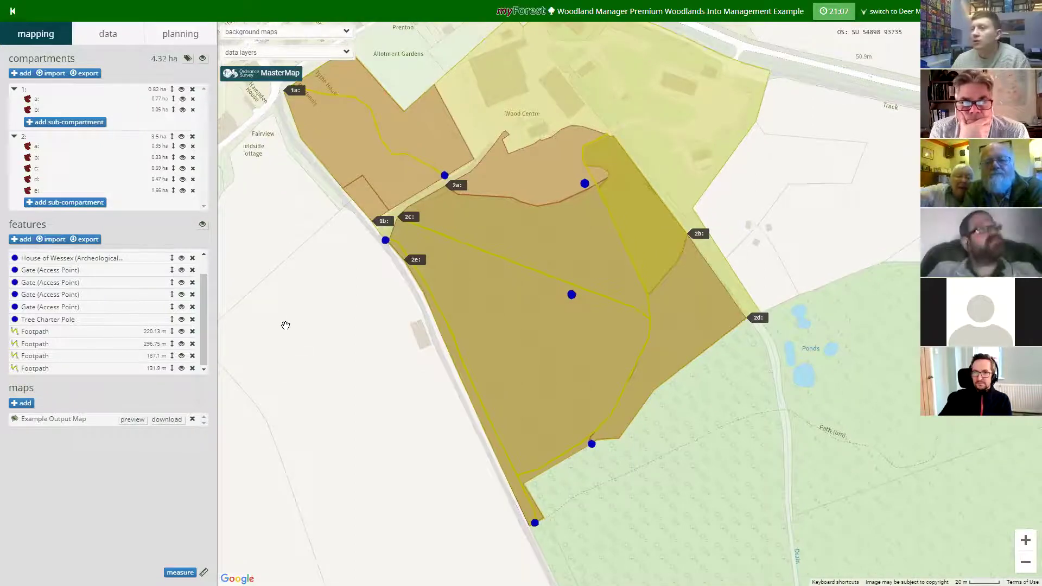
drag(433, 331, 445, 336)
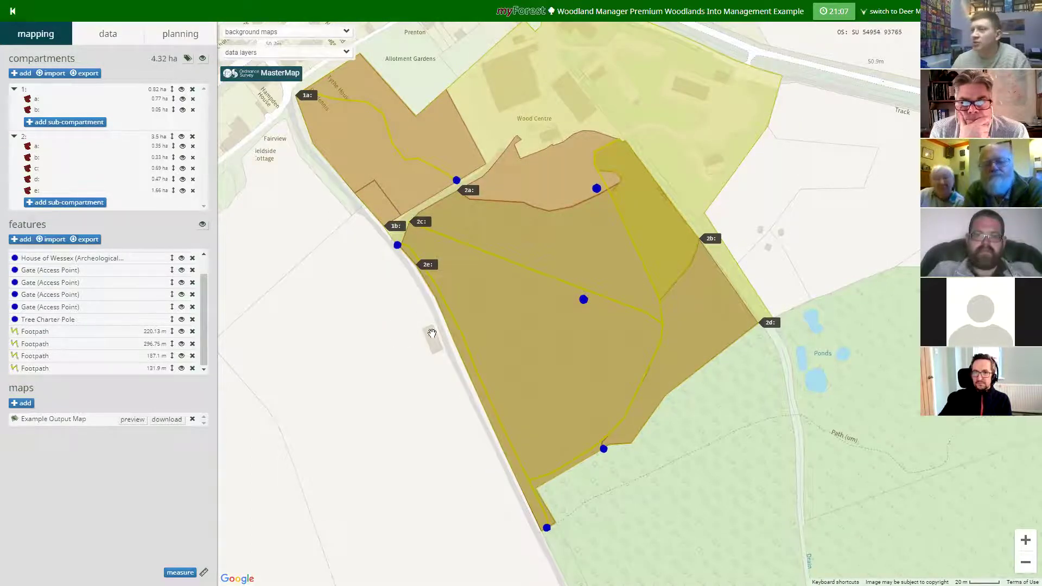
click(50, 73)
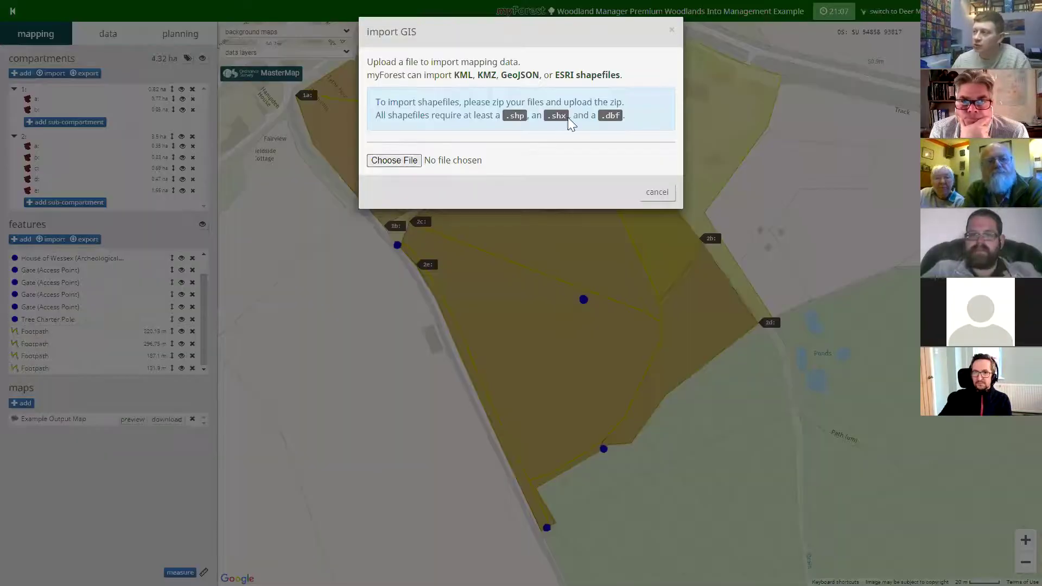
click(663, 193)
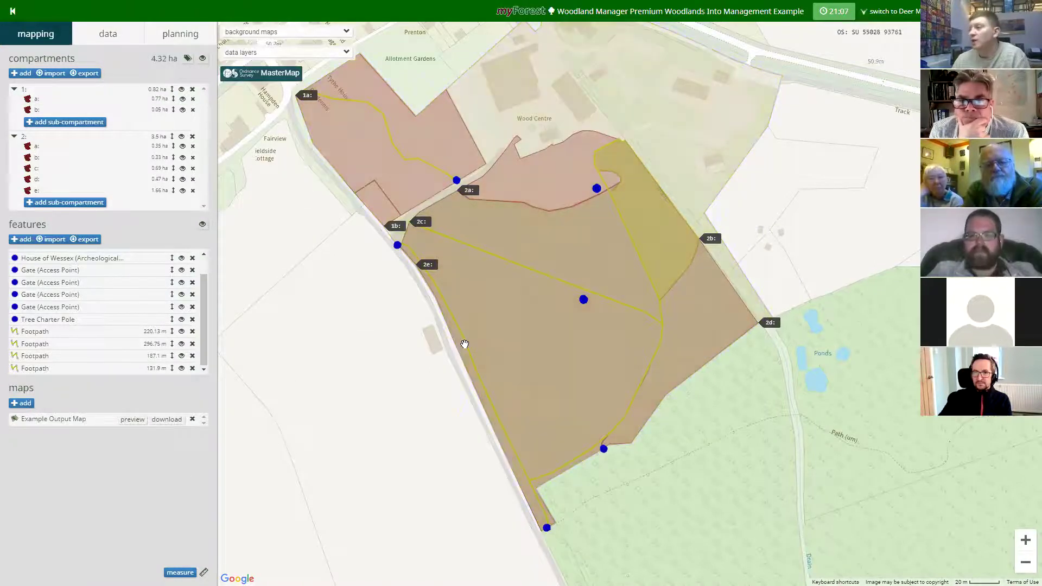
Step: Change the background map to Google Roads and from there to Google Satellite with roads
scroll(510, 359, down, 2)
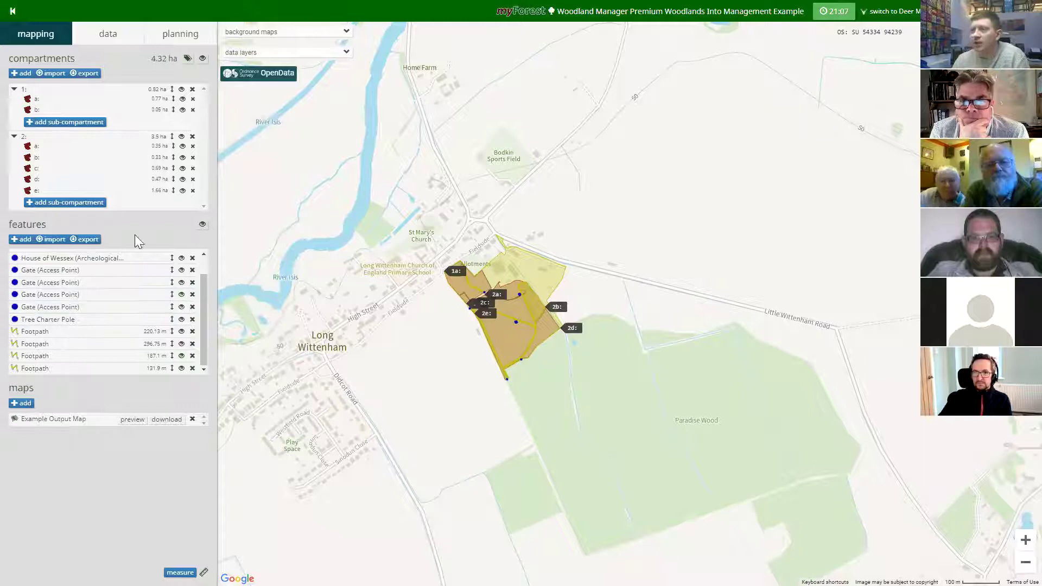
click(76, 428)
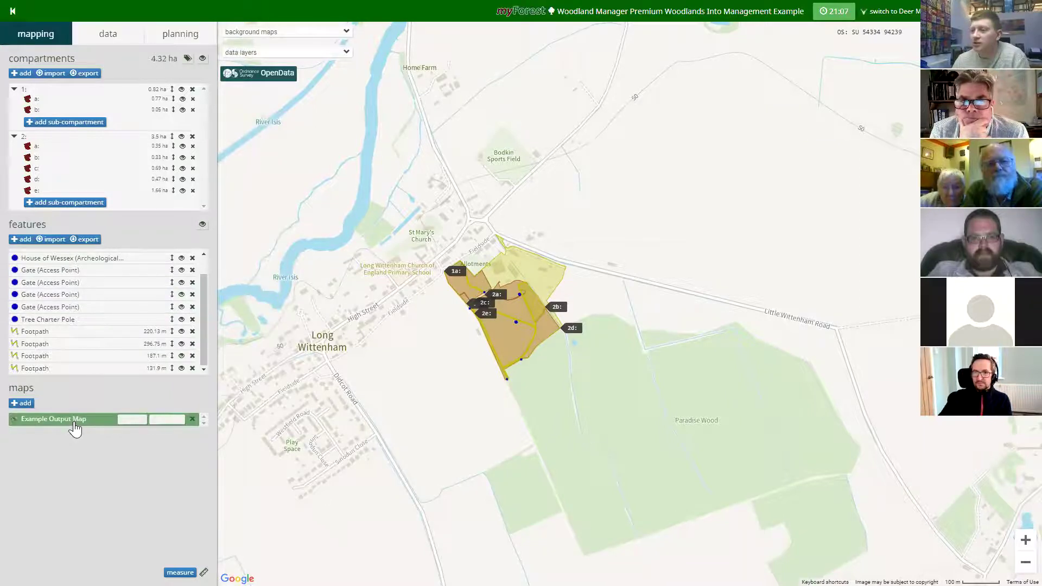
click(343, 33)
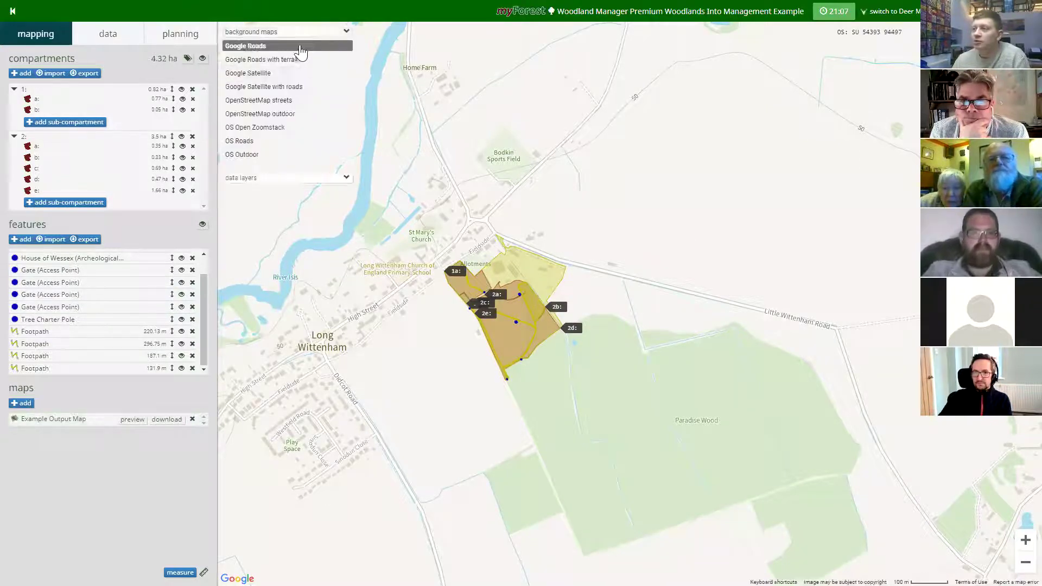
click(334, 35)
click(334, 36)
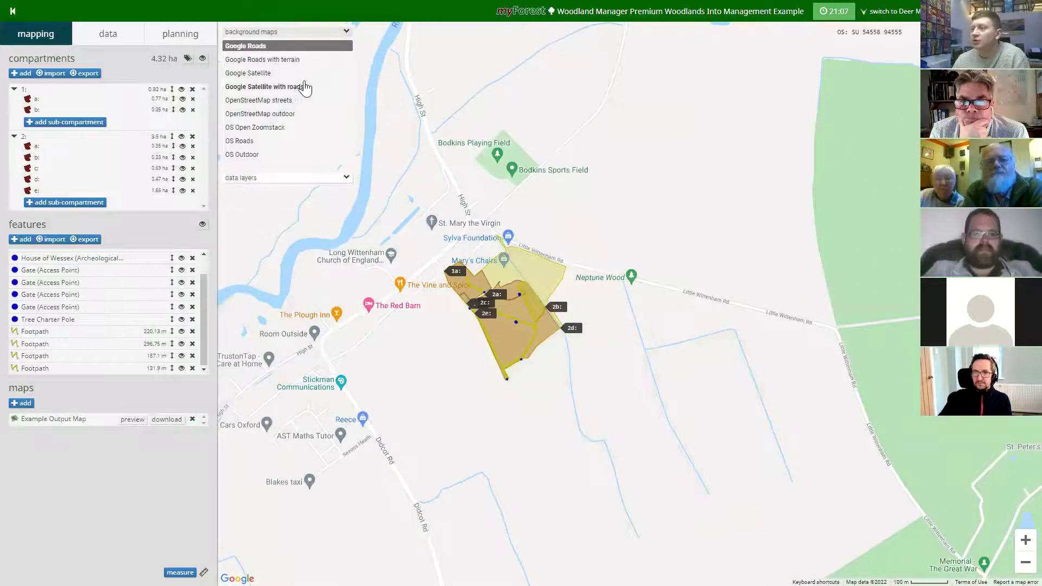
click(302, 86)
Step: Change the background map to OS Open Zoomstack and from there to OpenStreetMap streets
click(342, 32)
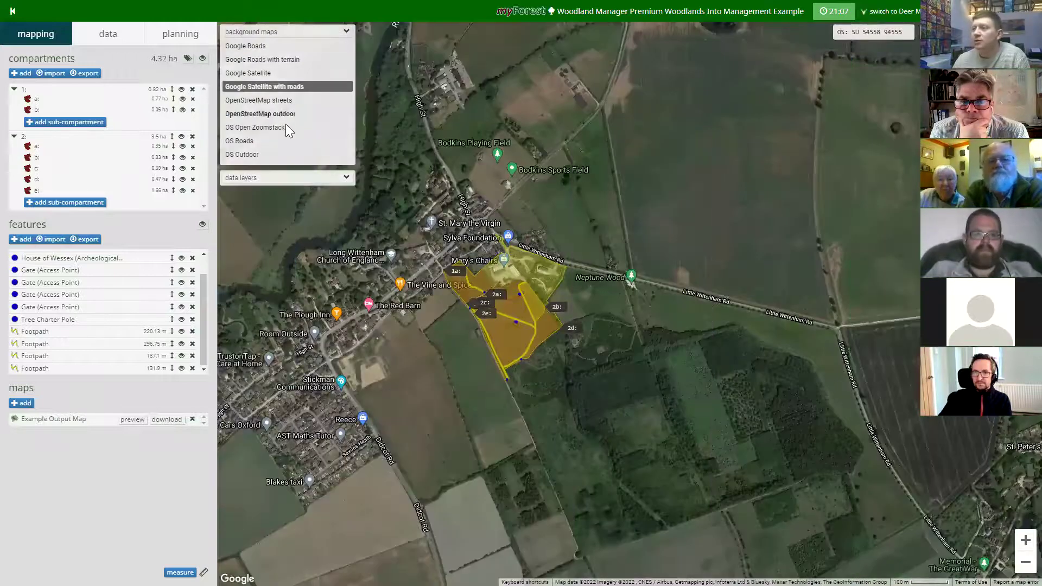
click(285, 125)
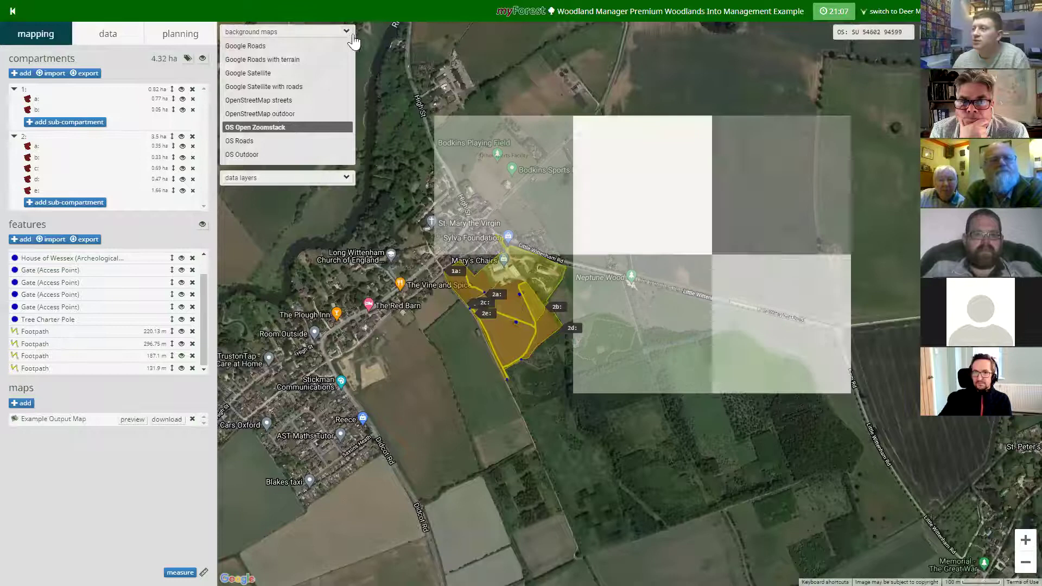
click(272, 103)
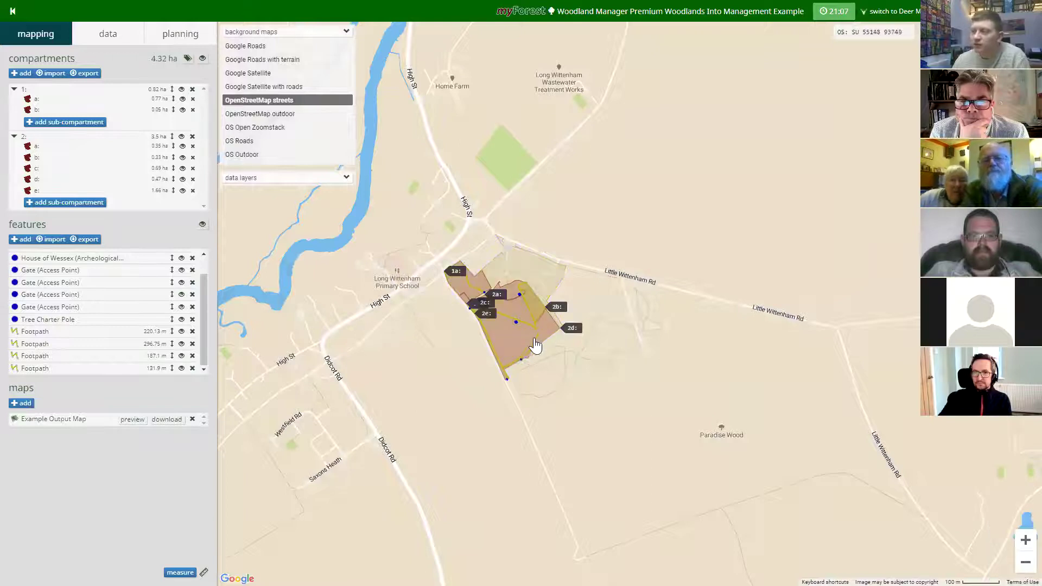
scroll(534, 344, up, 1)
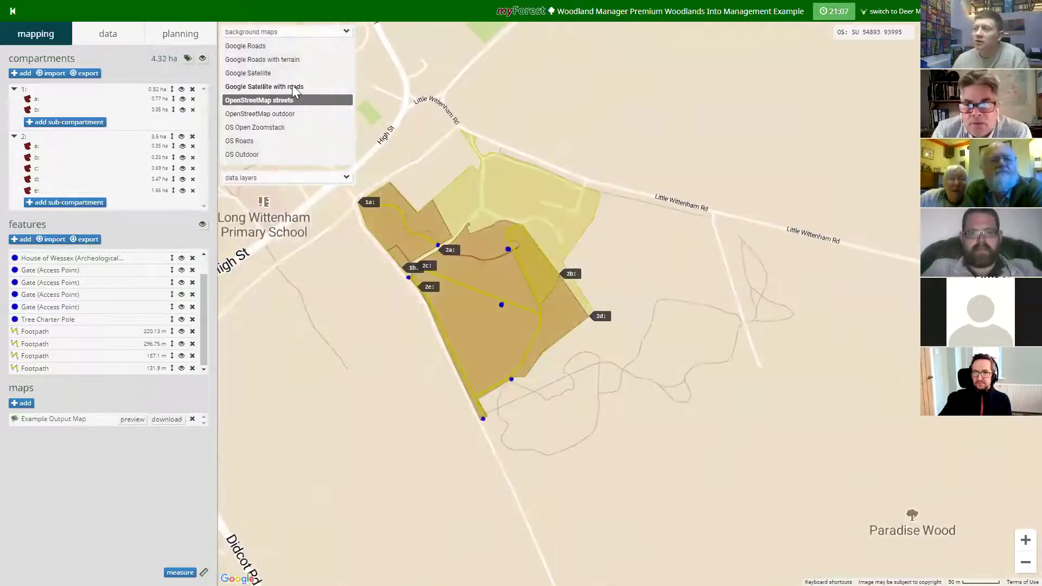
Step: Compare the Google Satellite with roads background with OS Roads around the site, and collapse the background list
click(293, 89)
scroll(445, 323, up, 1)
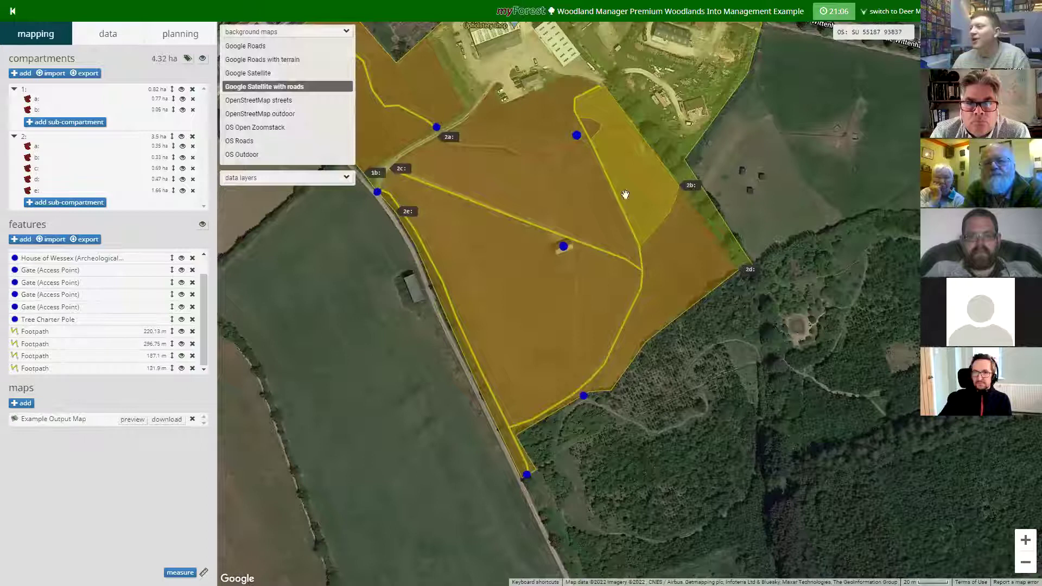
click(271, 143)
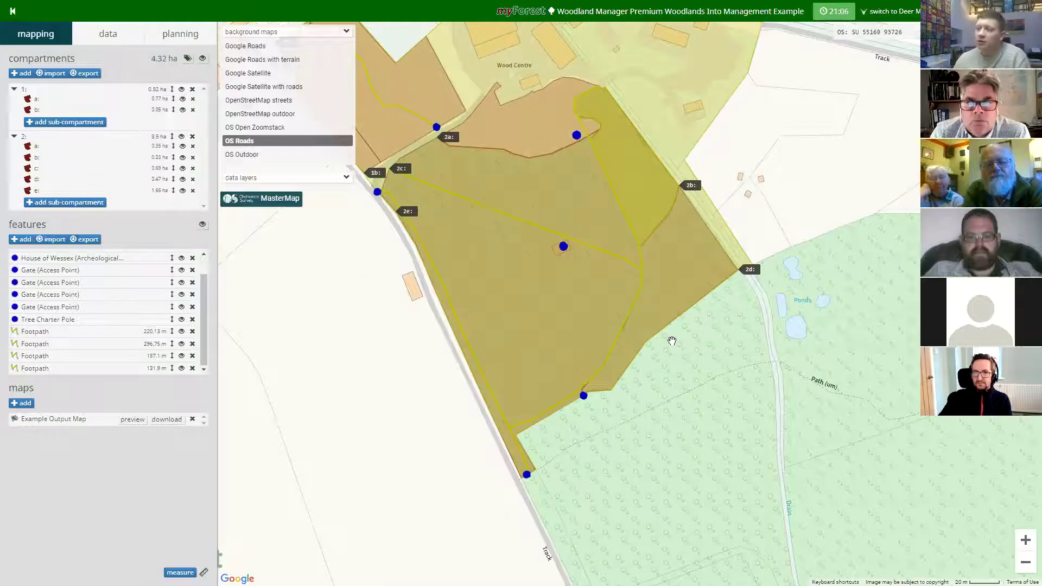
click(347, 32)
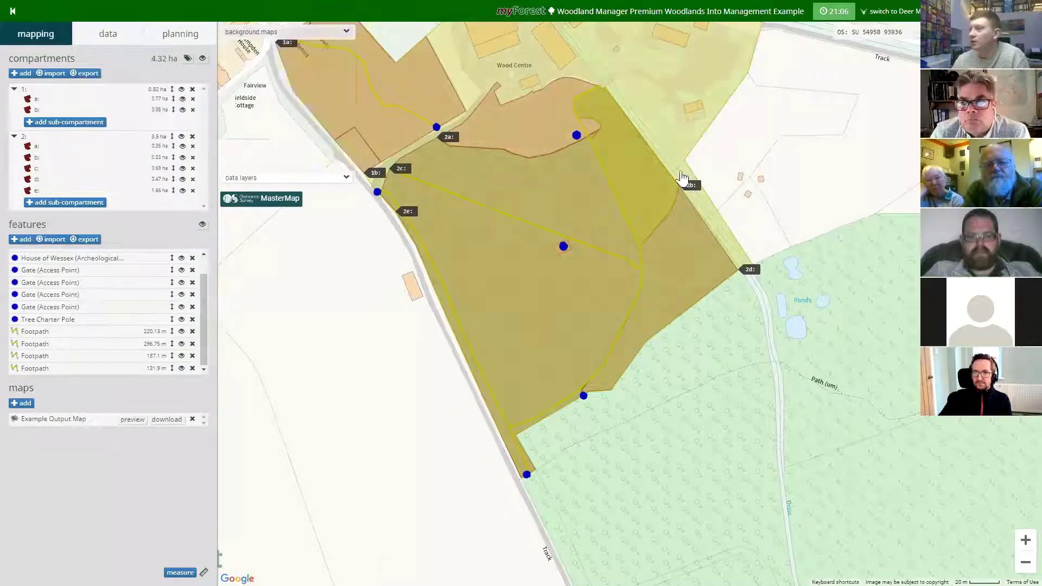
Step: Expand the list of data layers and set the background map to Google Satellite with roads
click(345, 179)
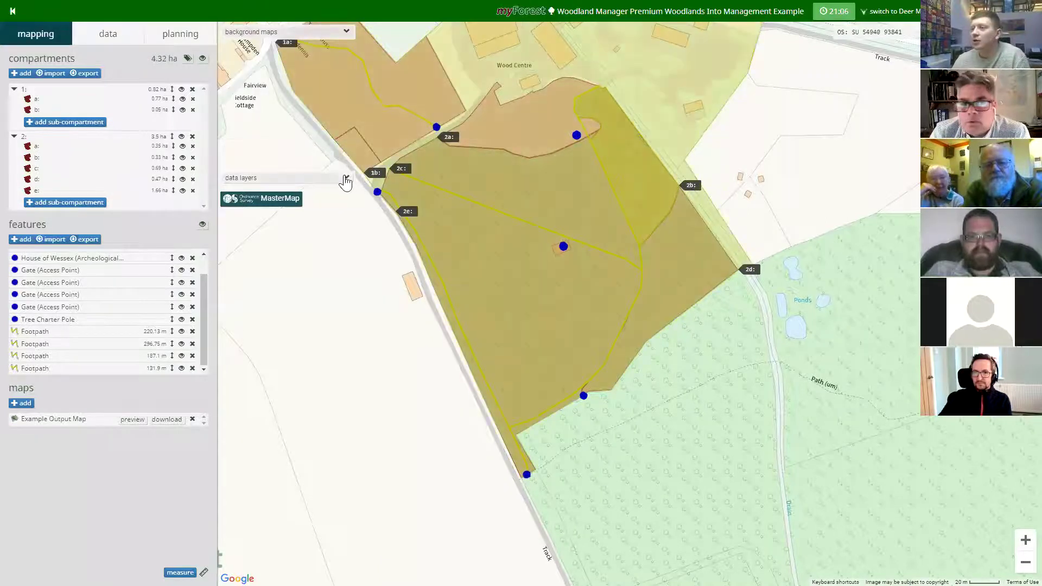
scroll(497, 377, down, 1)
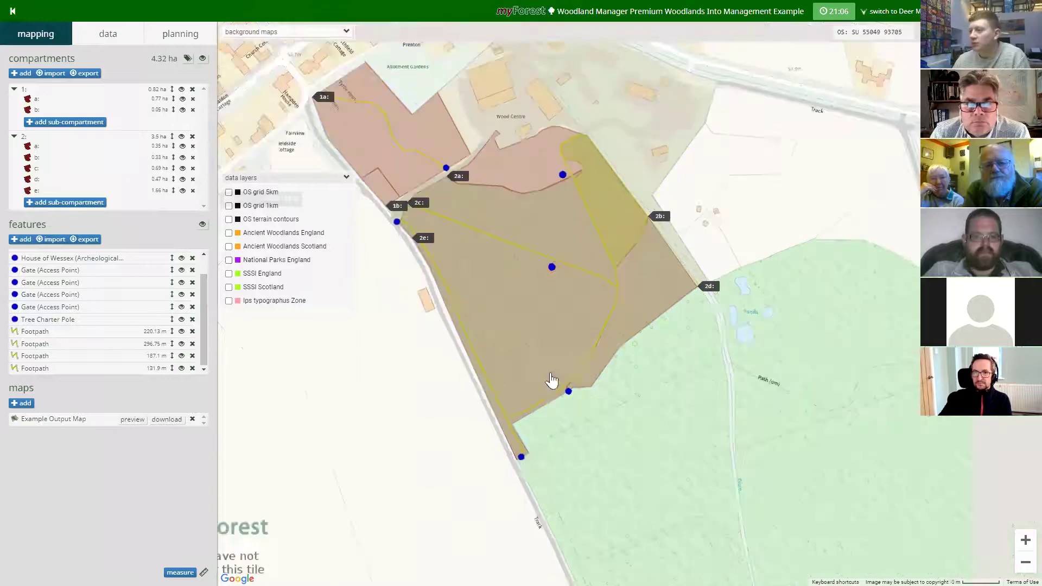
click(345, 31)
click(287, 87)
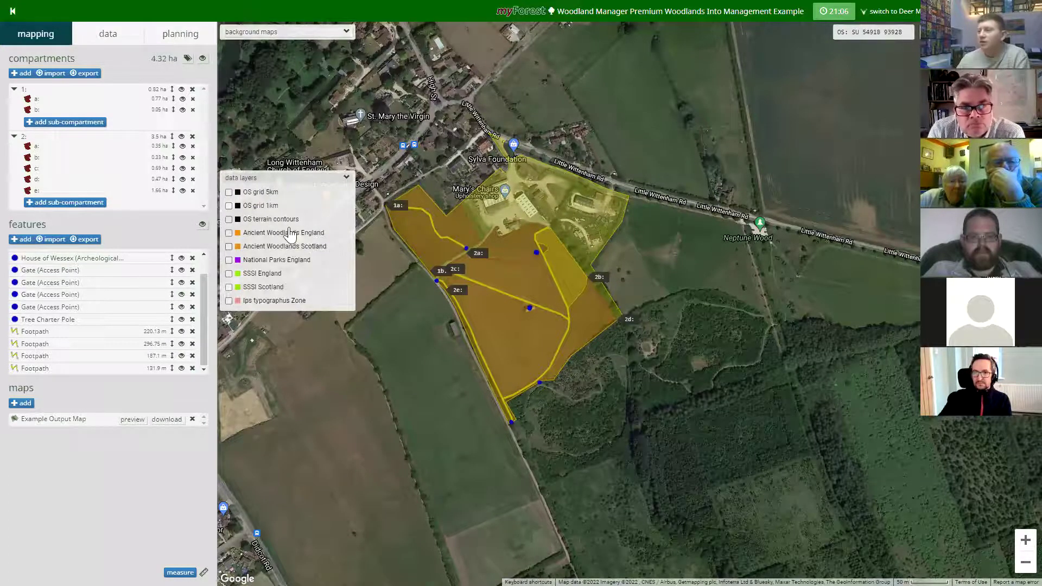
Step: Overlay the Ancient Woodlands England and SSSI England layers on the area surrounding the site, and turn both off again
click(288, 236)
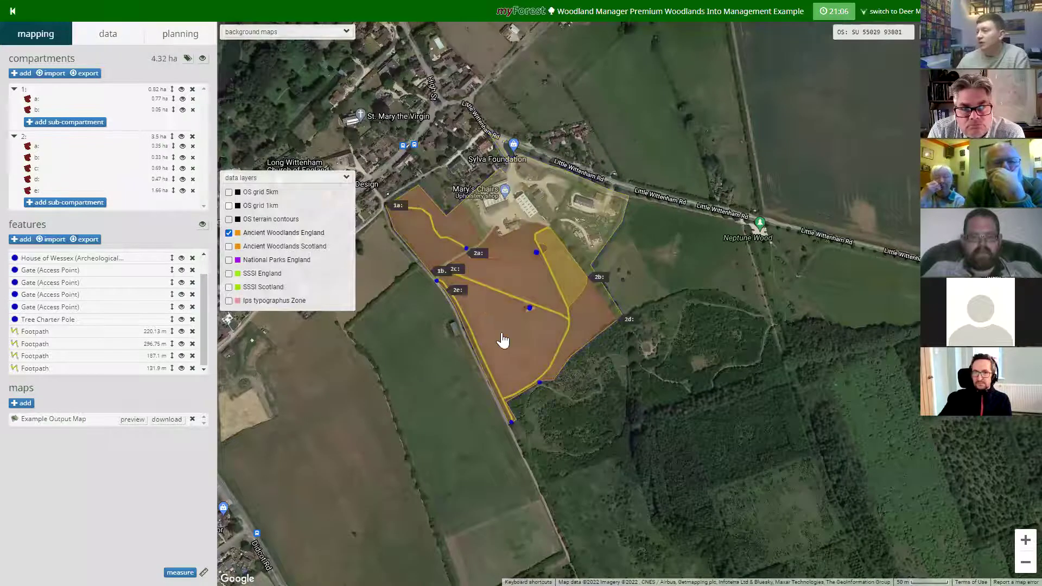
scroll(502, 340, down, 3)
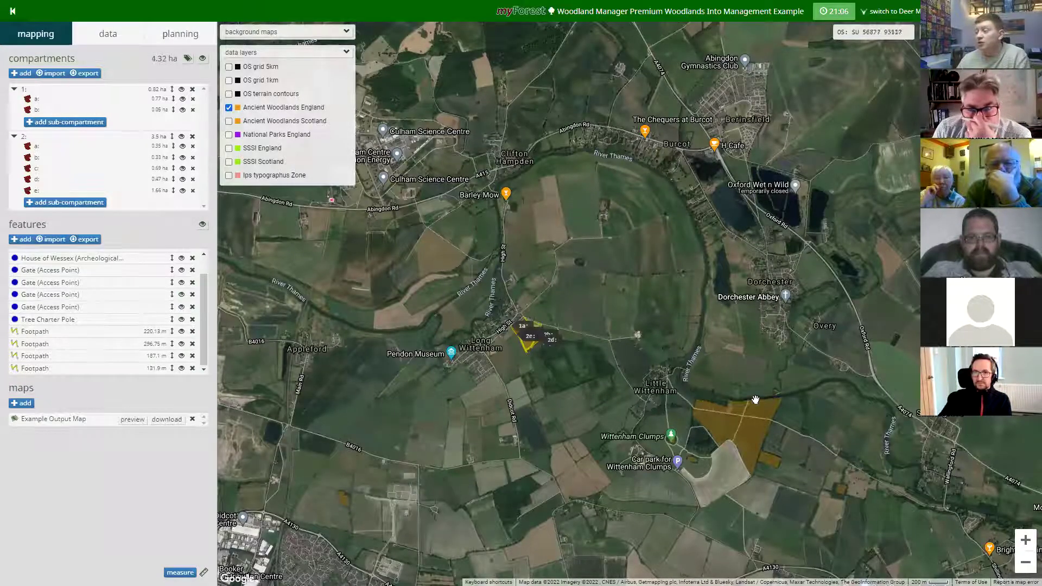
click(228, 149)
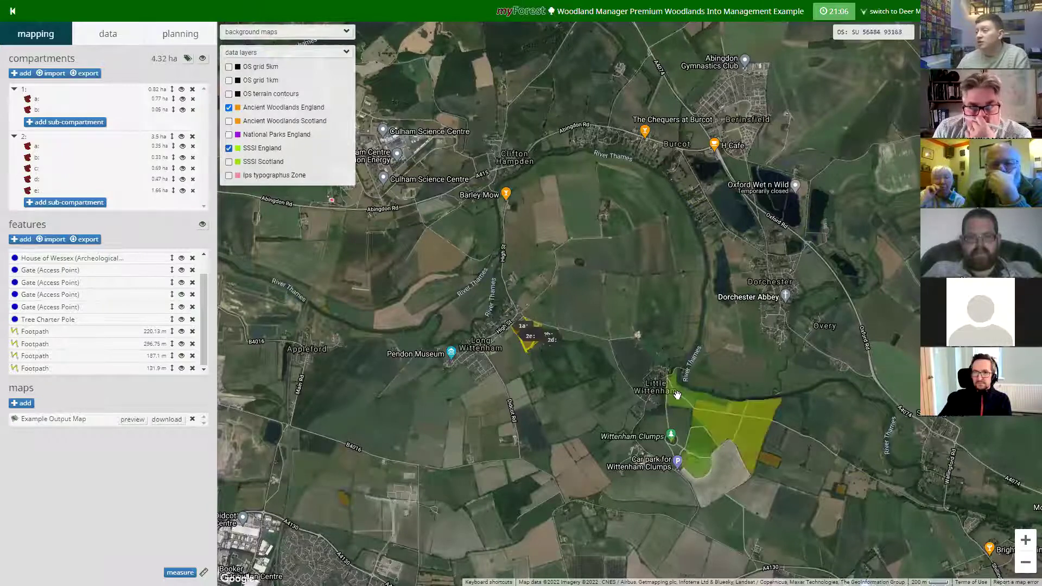
click(229, 107)
click(229, 148)
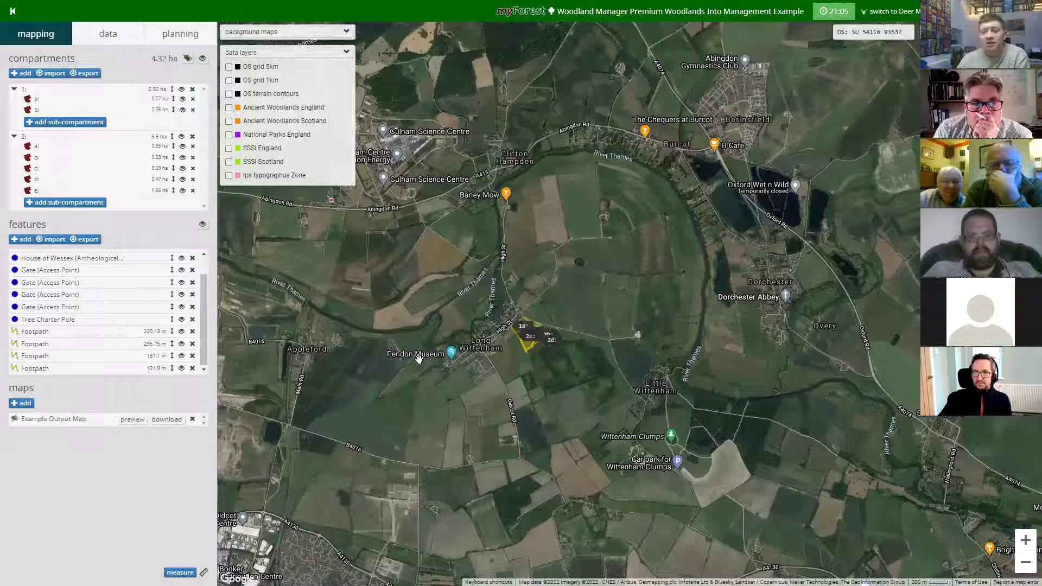
Step: Turn the Ips typographus Zone layer on and off again, and collapse the list of data layers
click(228, 175)
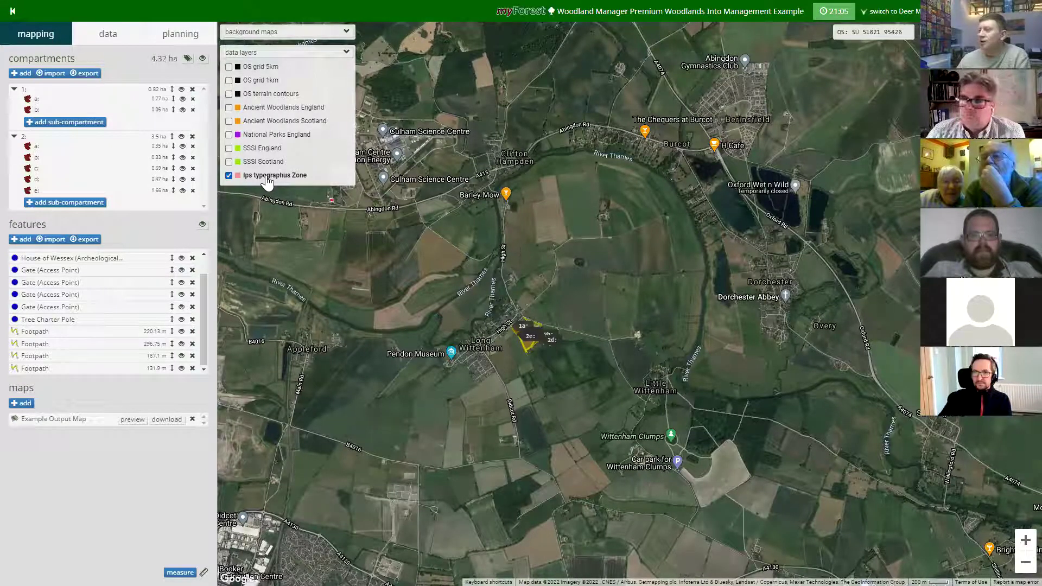
click(248, 176)
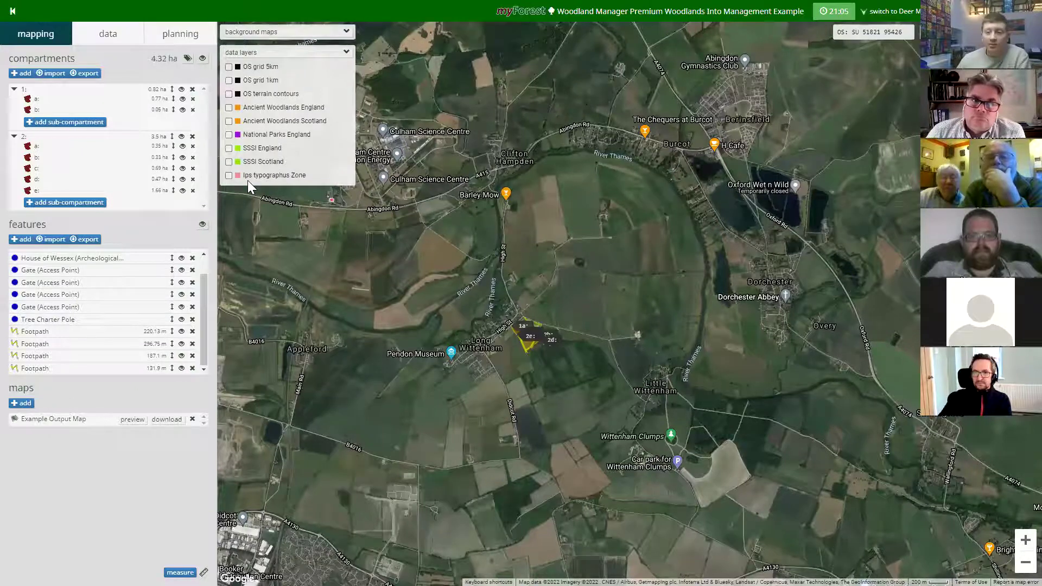
click(346, 54)
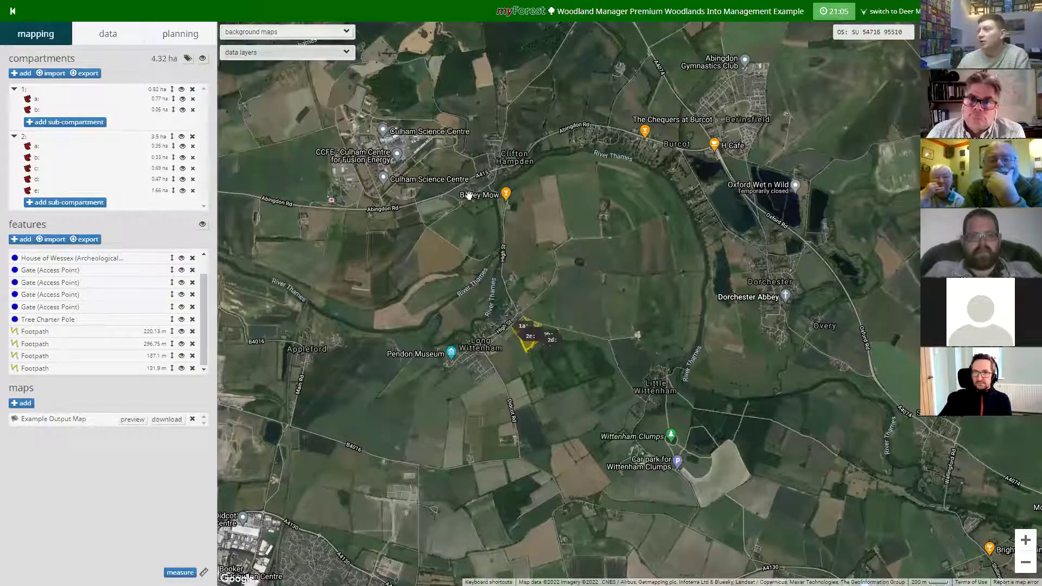
scroll(520, 344, up, 2)
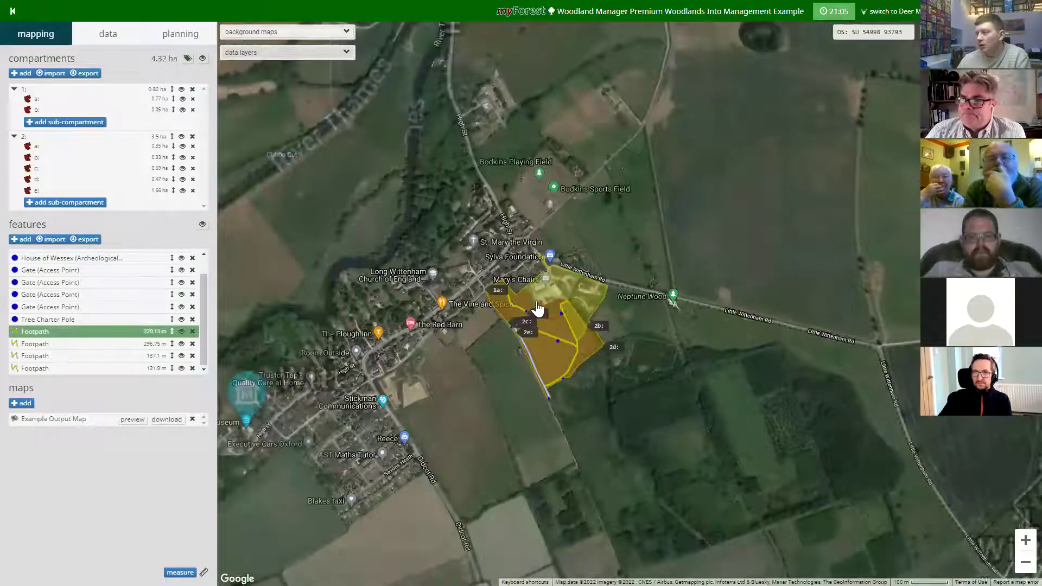
Step: Open the data record of sub-compartment 2c and set its access to farm track / ride
scroll(531, 338, up, 1)
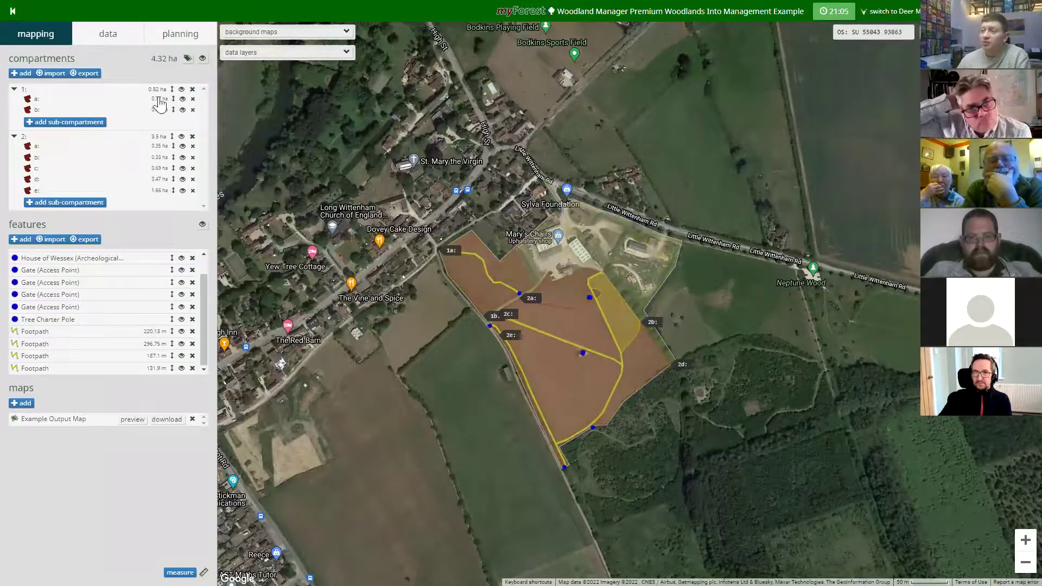
click(91, 34)
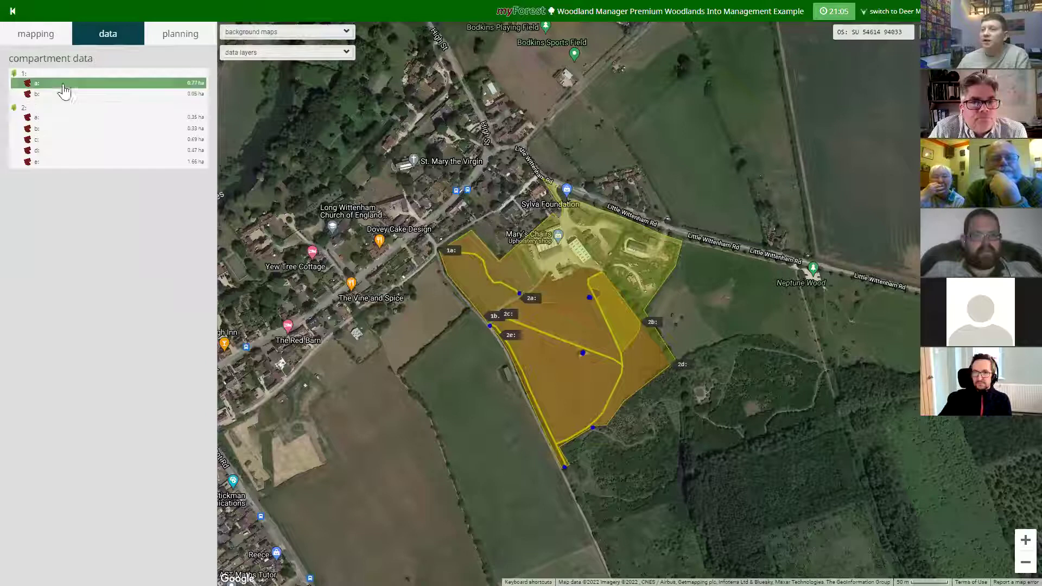
click(54, 142)
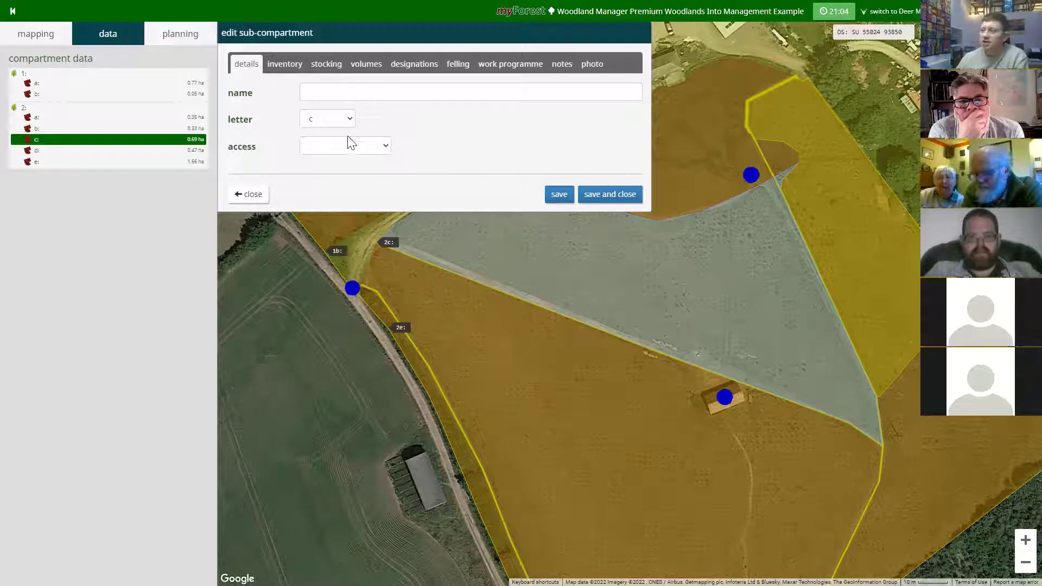
click(383, 147)
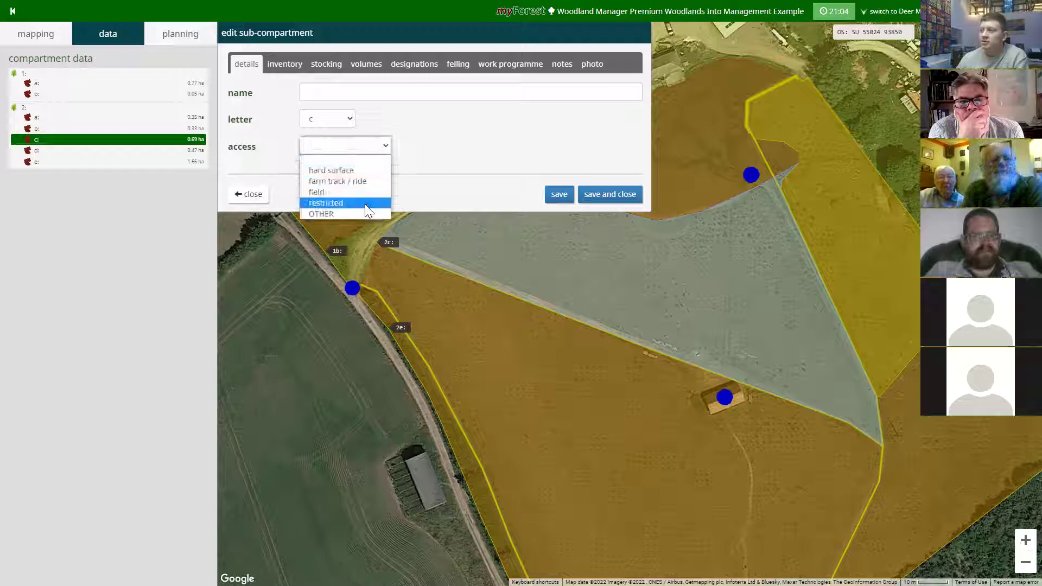
click(354, 181)
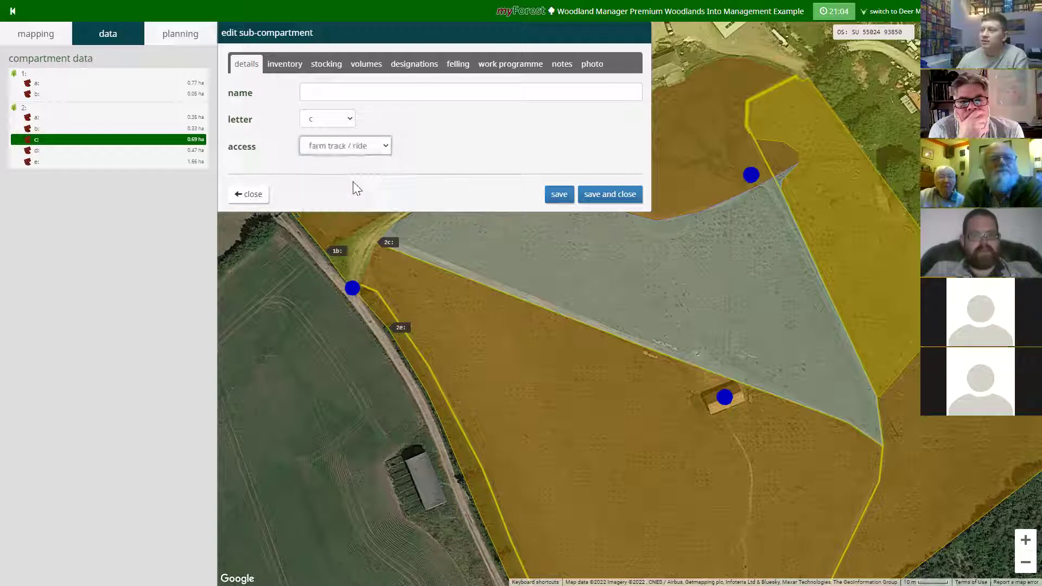
Step: Add a tree entry to the sub-compartment's inventory with 75% broadleaf Oak, species Sessile - Quercus petraea
click(285, 64)
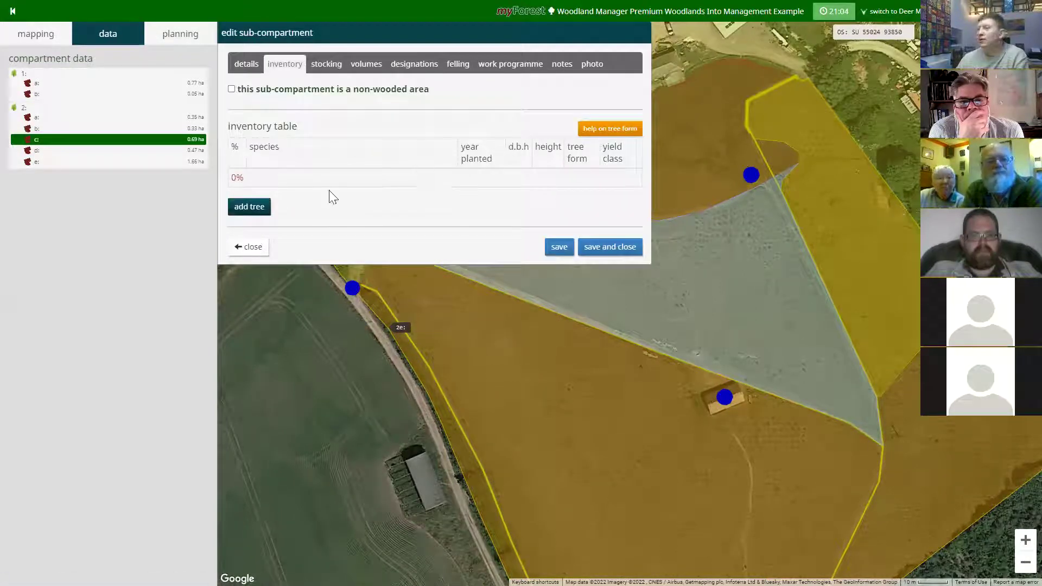
click(243, 209)
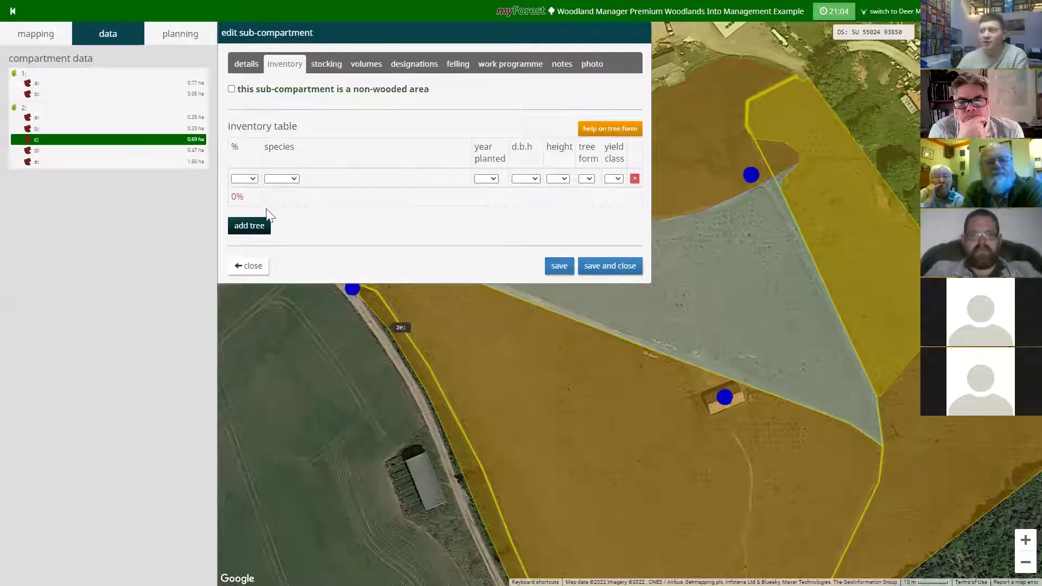
click(244, 178)
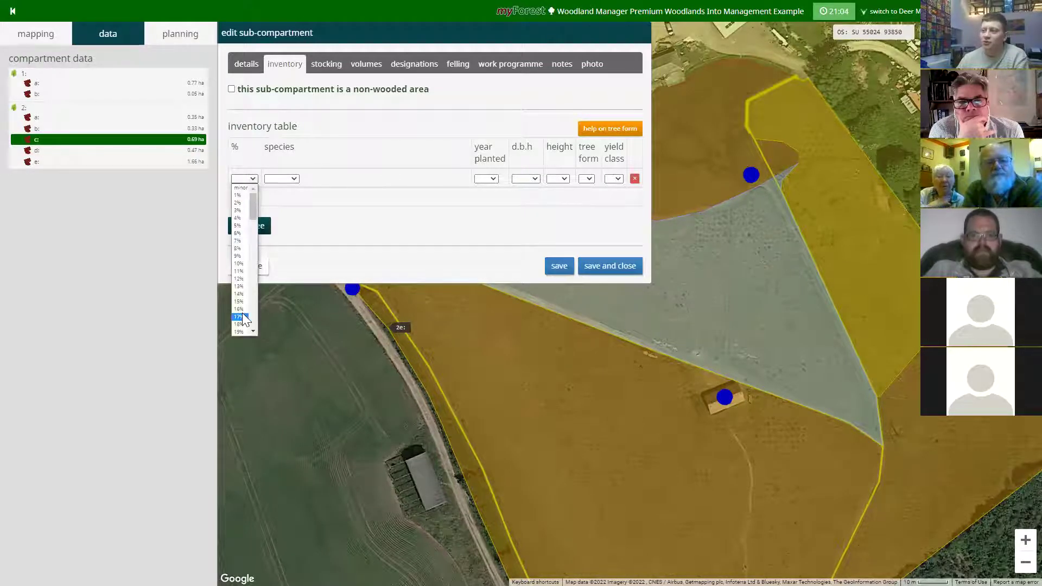
scroll(242, 313, down, 8)
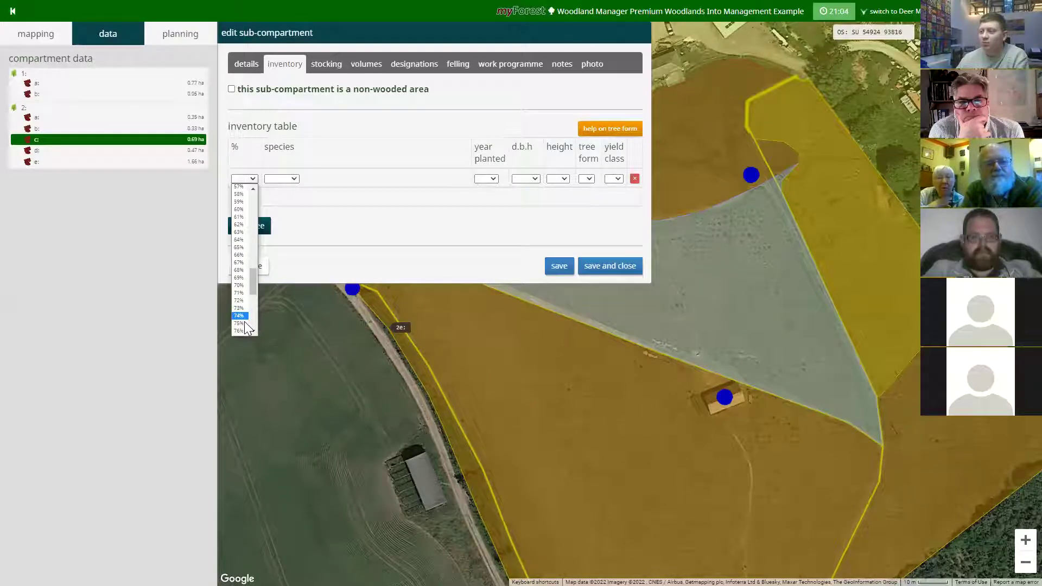
click(243, 322)
click(290, 181)
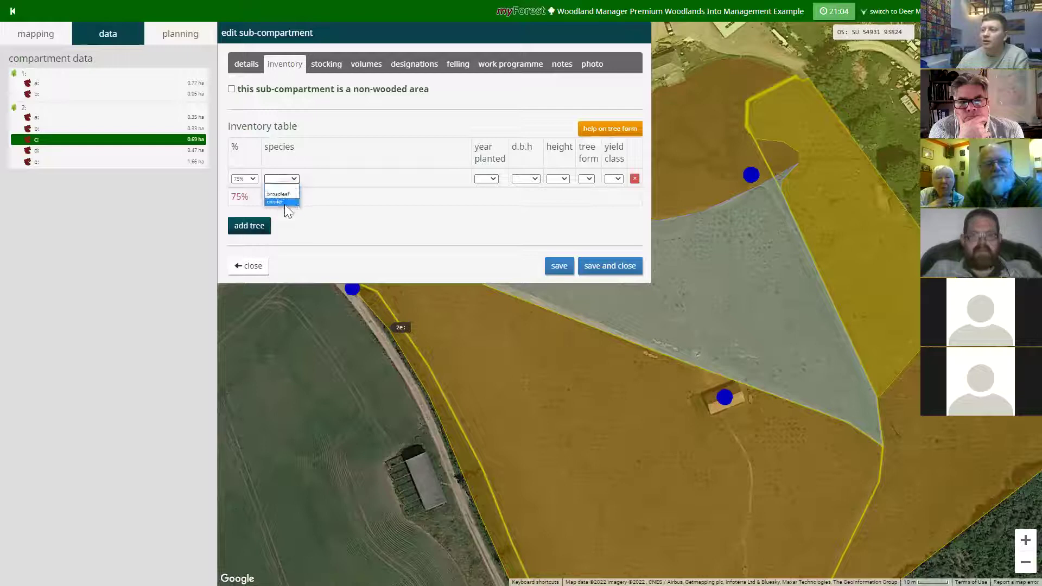
click(284, 197)
click(344, 180)
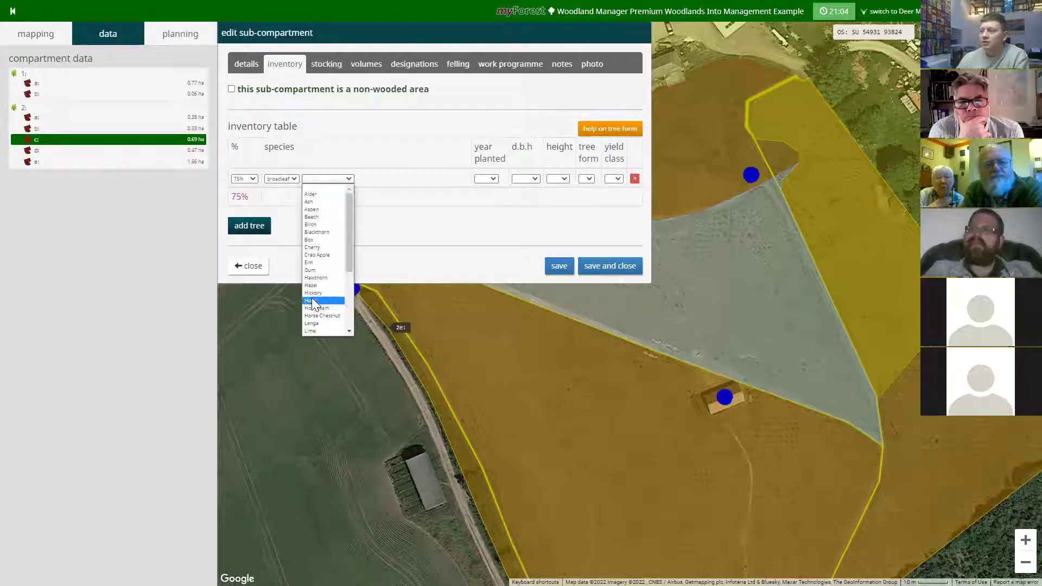
scroll(323, 260, down, 3)
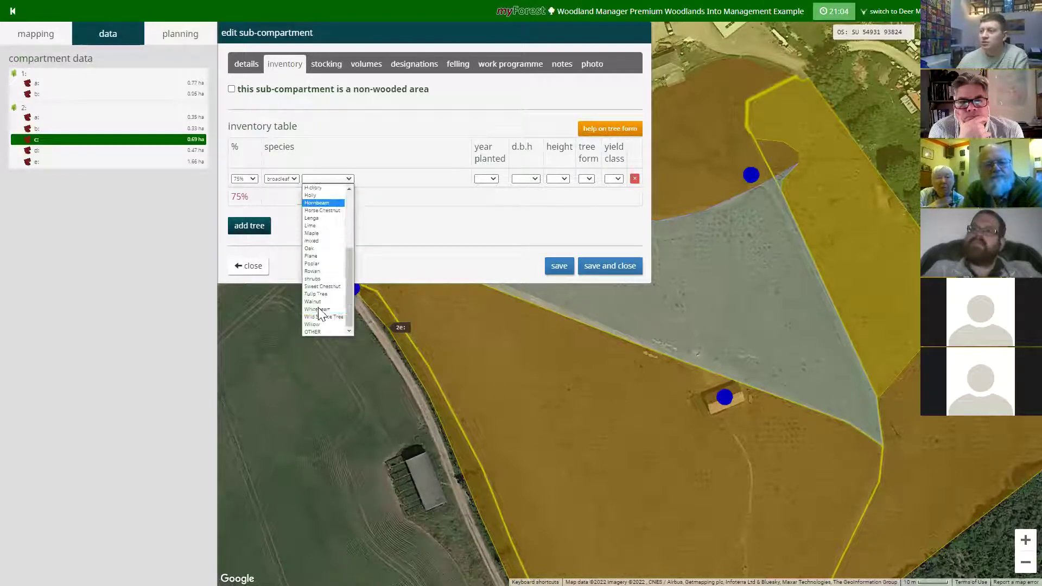
click(320, 248)
click(380, 179)
click(426, 193)
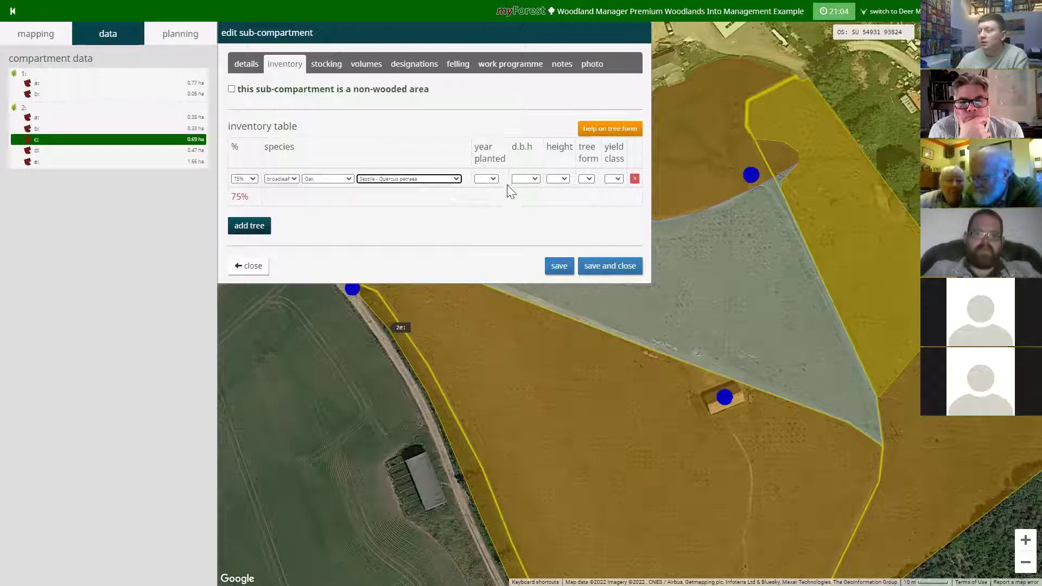
Step: Set the oak entry's d.b.h. to 10 cm and its height to 15 m
click(525, 179)
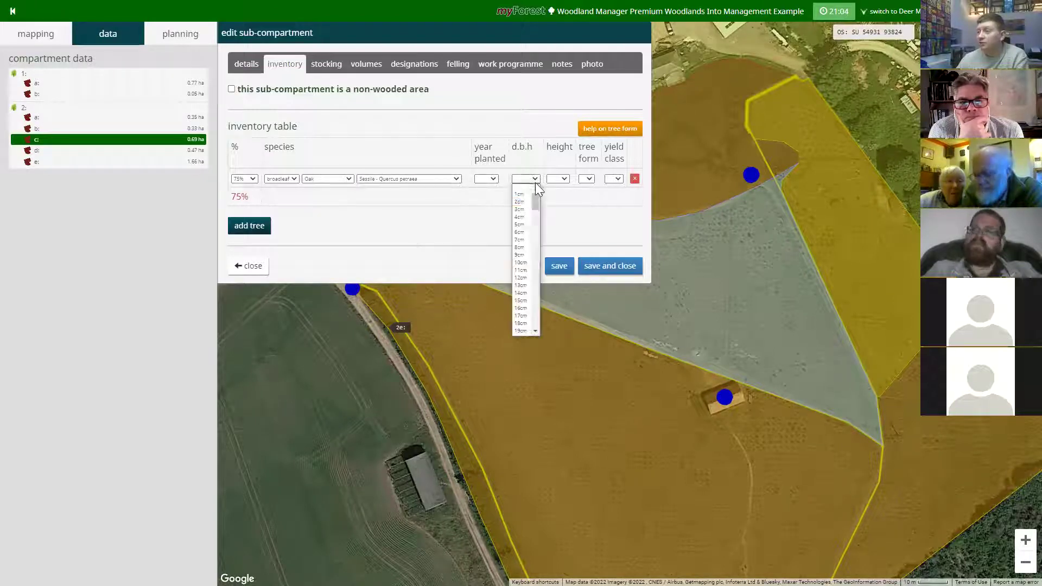
click(522, 253)
click(556, 179)
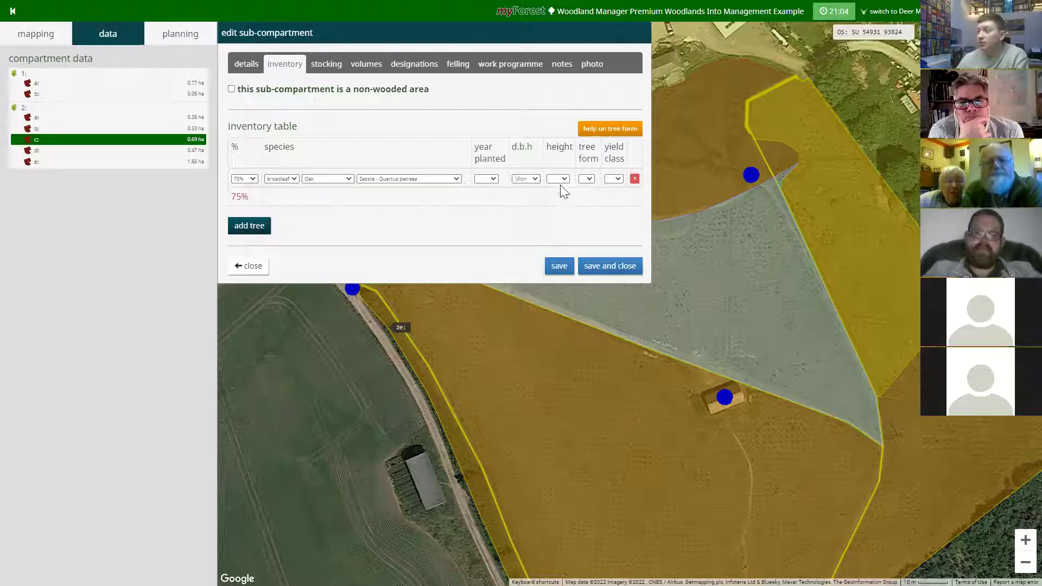
click(558, 179)
click(550, 298)
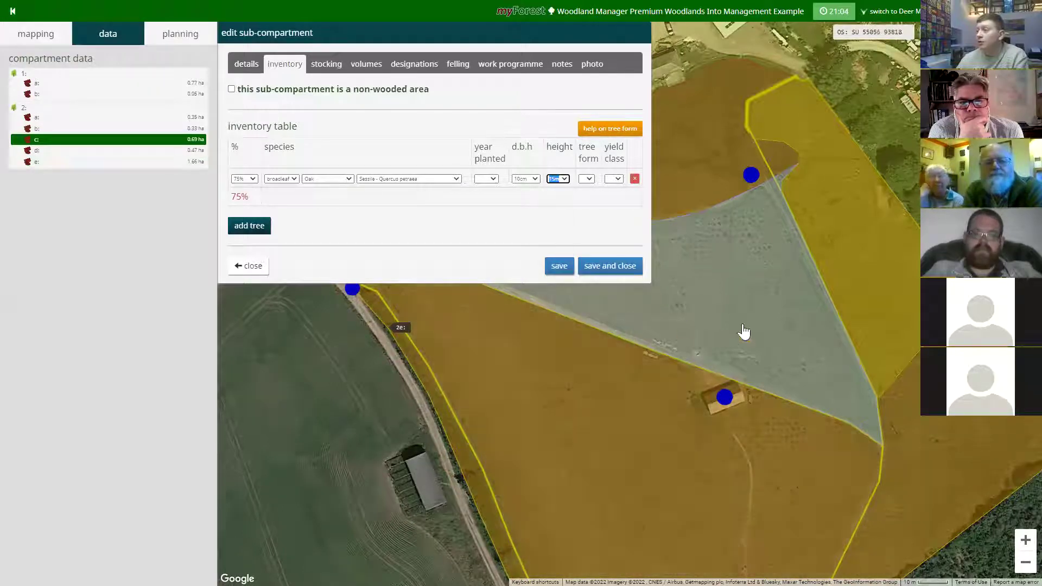
Step: Add a second tree entry to the inventory with 25% broadleaf Hazel, Corylus avellana
click(253, 227)
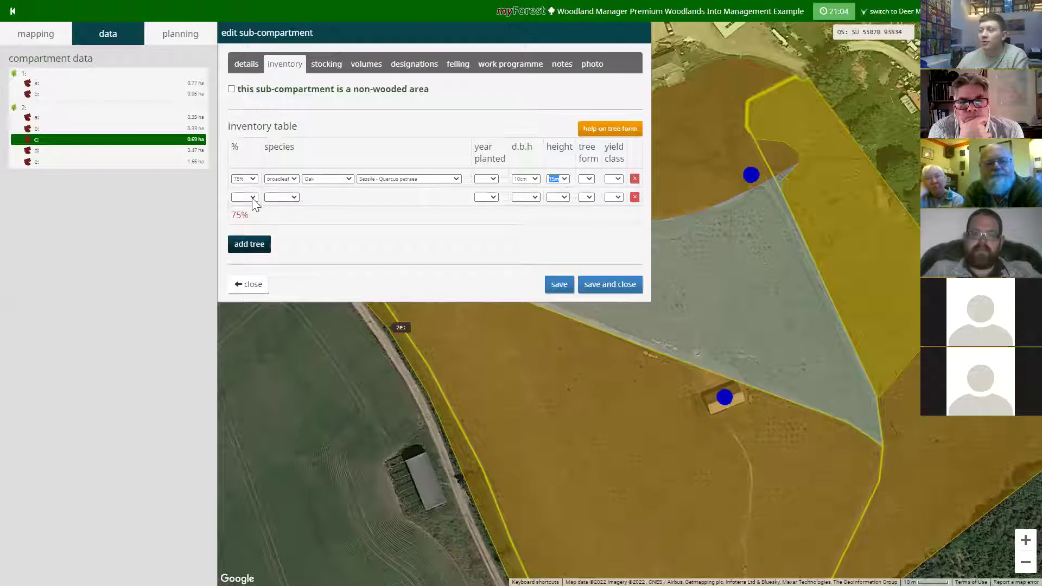
click(252, 197)
scroll(245, 282, up, 5)
click(247, 287)
click(281, 197)
click(281, 211)
click(309, 197)
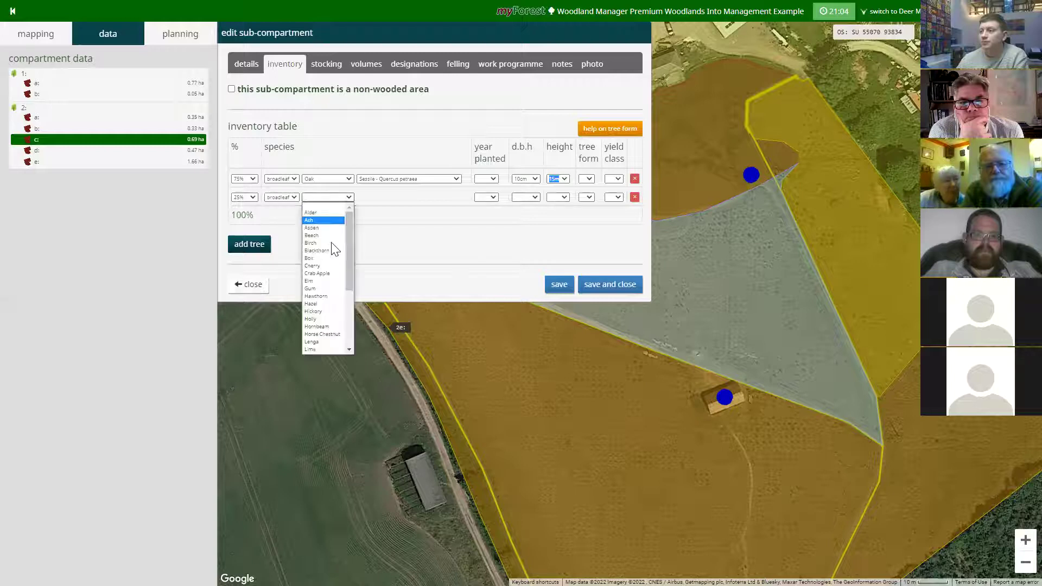
click(331, 303)
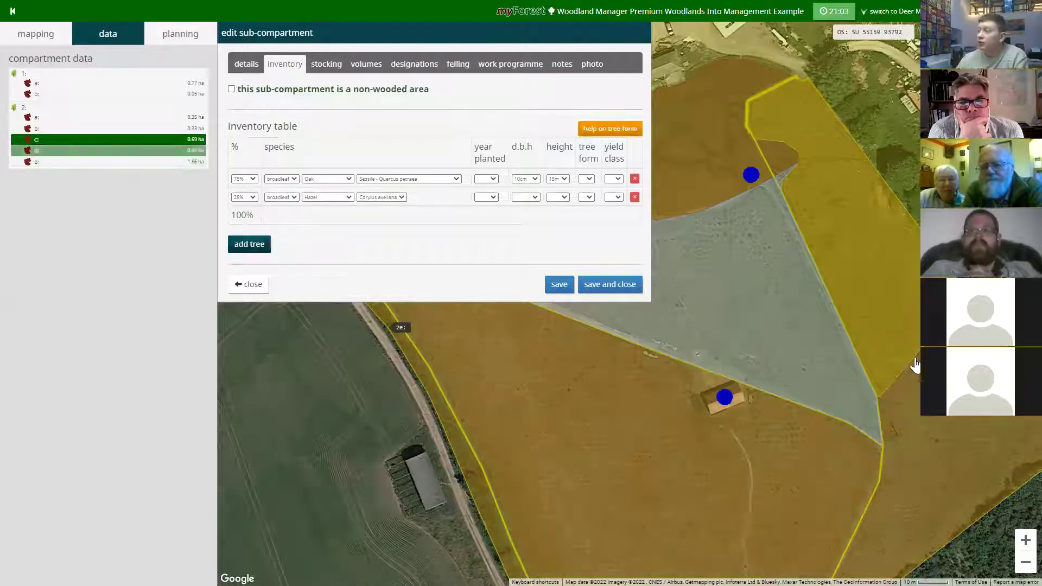
Step: Fill in the sub-compartment's stocking with 1200 trees per hectare and an average of 12 trees per plot
click(324, 65)
click(473, 118)
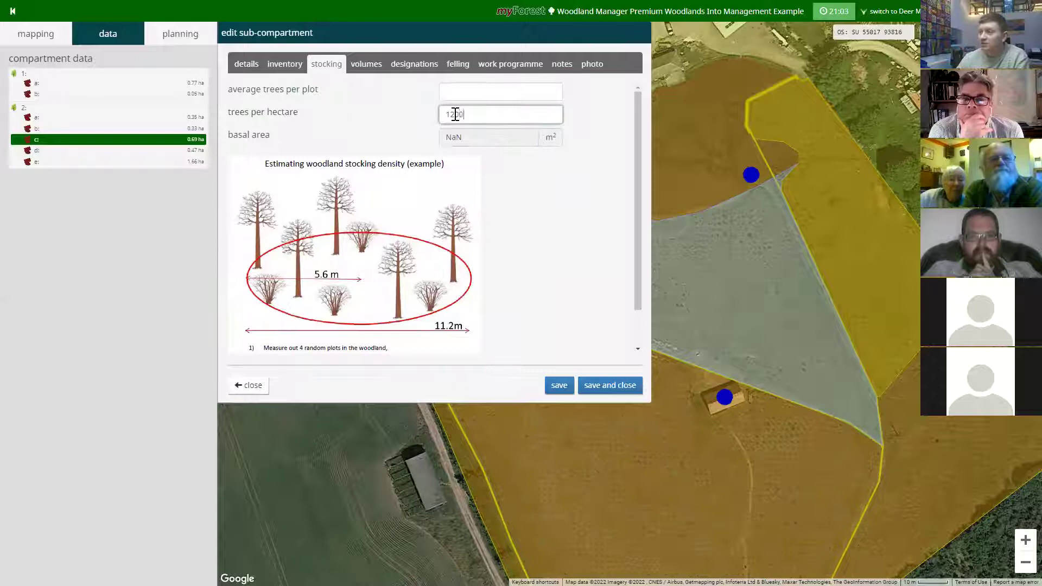
text(1200)
click(420, 132)
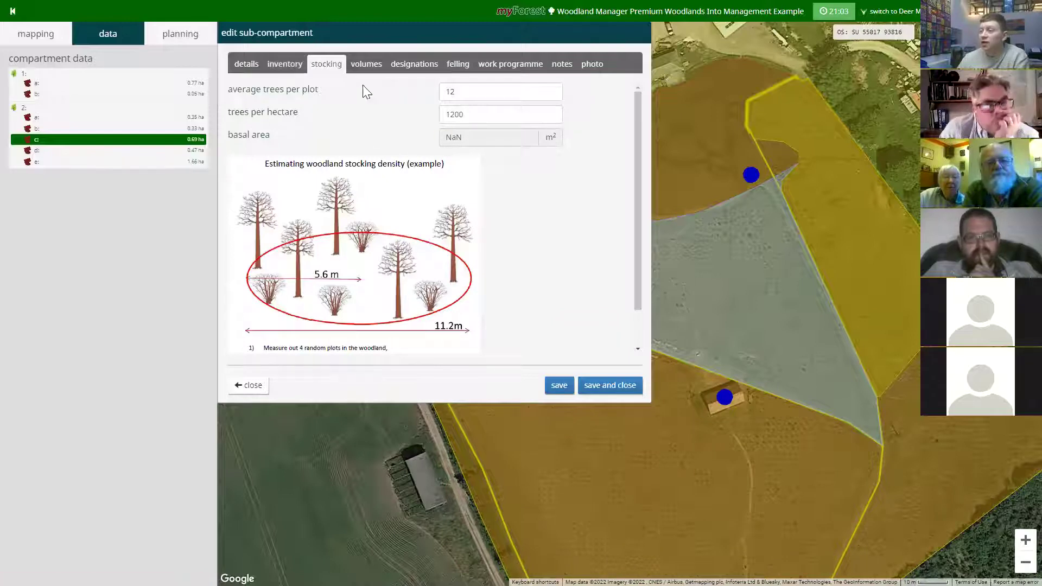
Step: Enter timber volumes of 50 m³ for the sessile oak and 20 m³ for the hazel
click(366, 64)
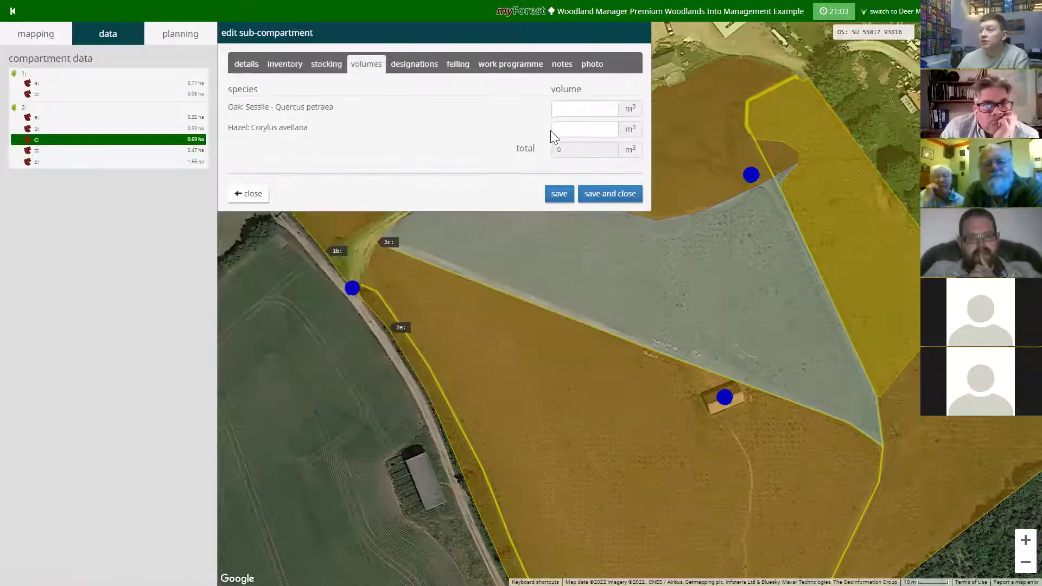
click(567, 108)
text(50)
click(564, 129)
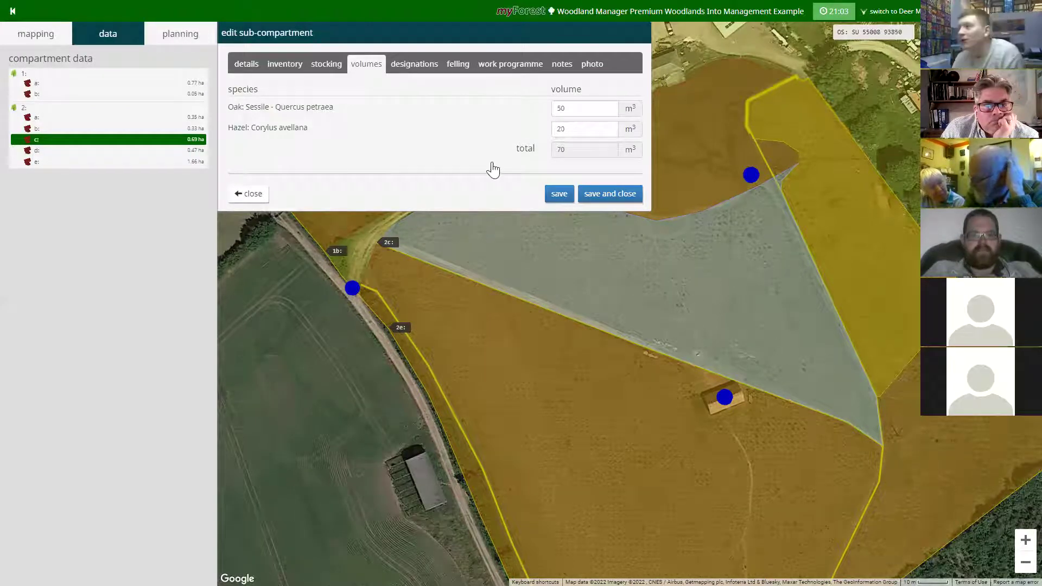
Step: Apply the Site of Special Scientific Interest and Planted Ancient Woodland Site designations, and view the sub-compartment's felling section
click(415, 67)
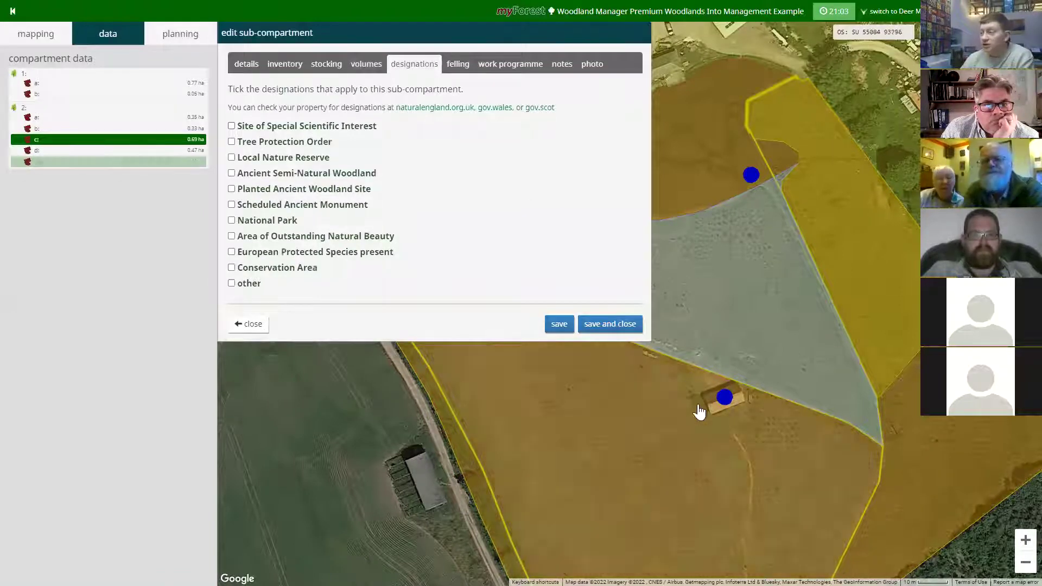
click(263, 130)
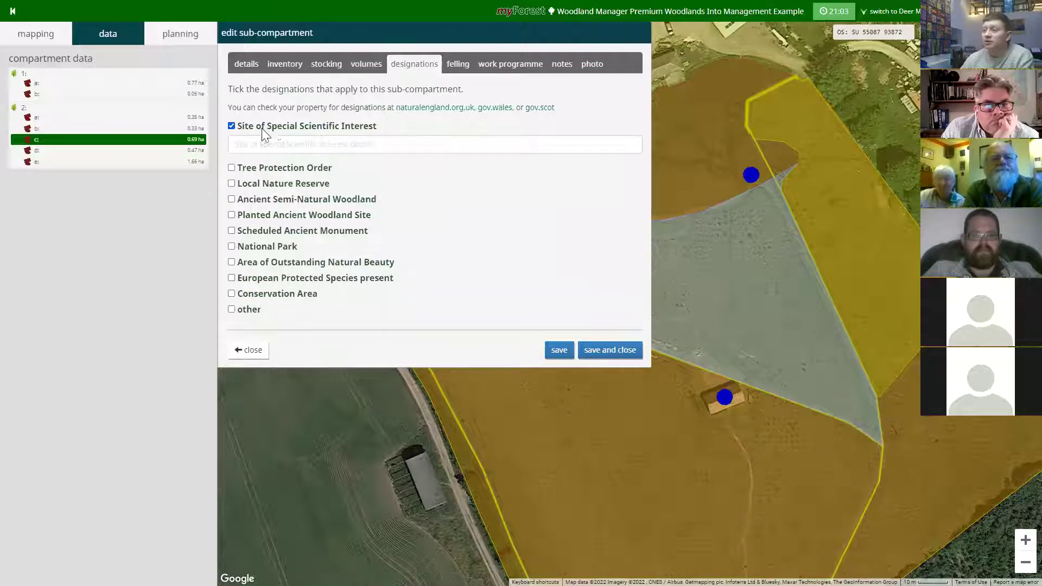
click(259, 217)
click(458, 64)
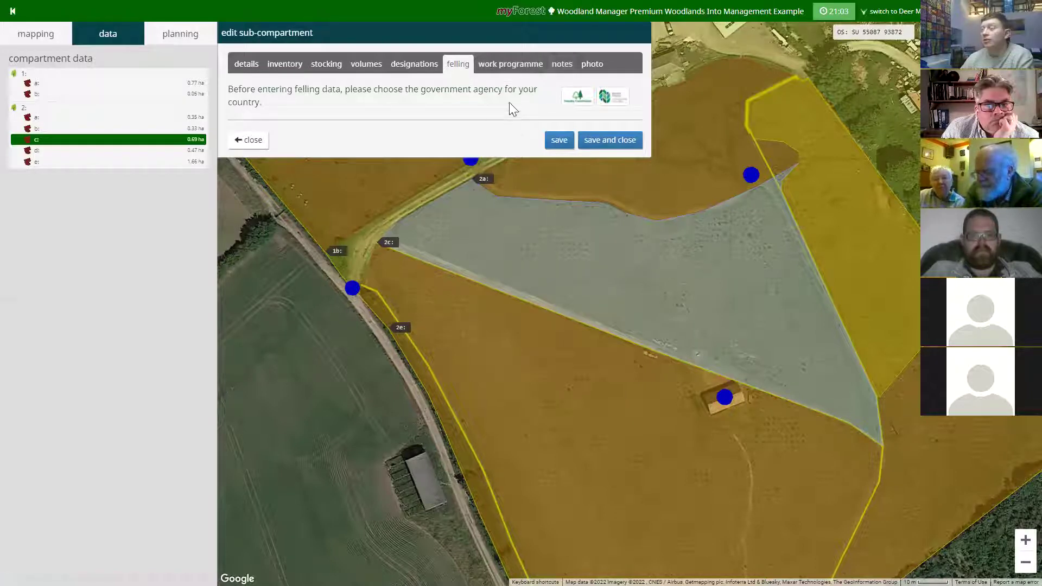
Step: Add a Thinning activity for year 2 to the work programme, with 2022 as the plan starting year
click(515, 67)
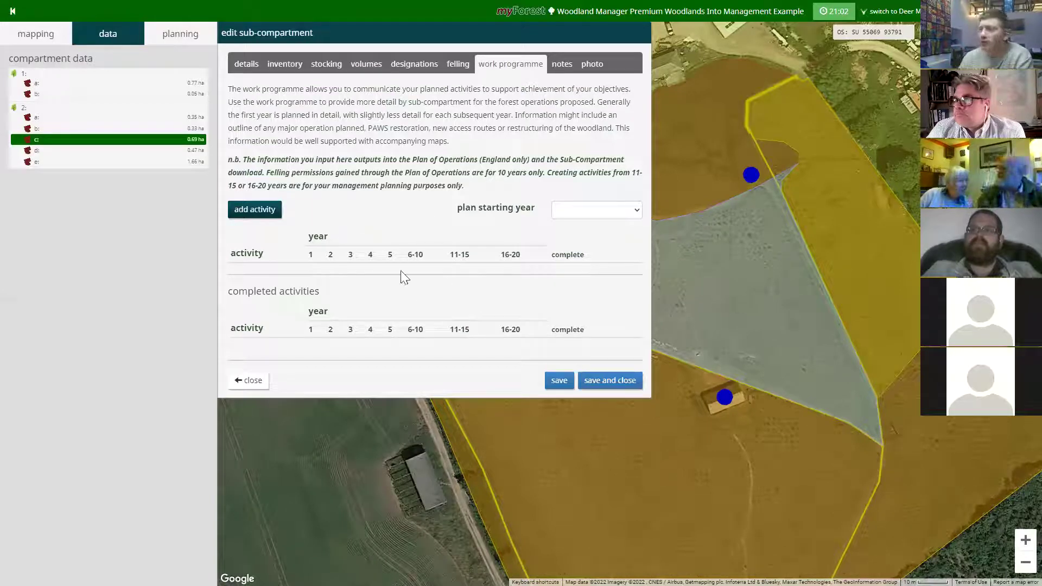
click(270, 213)
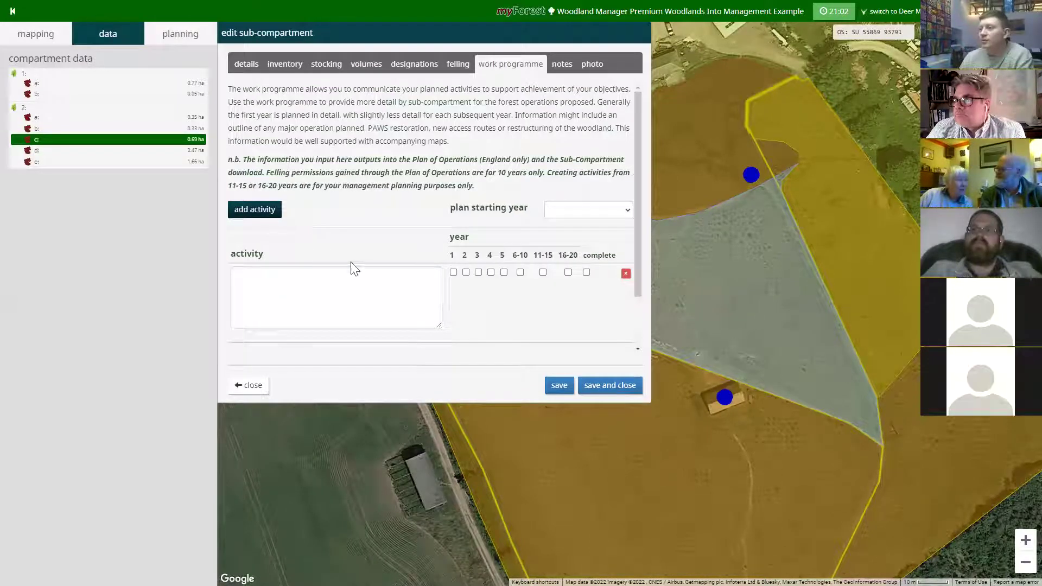
scroll(411, 241, down, 1)
click(333, 223)
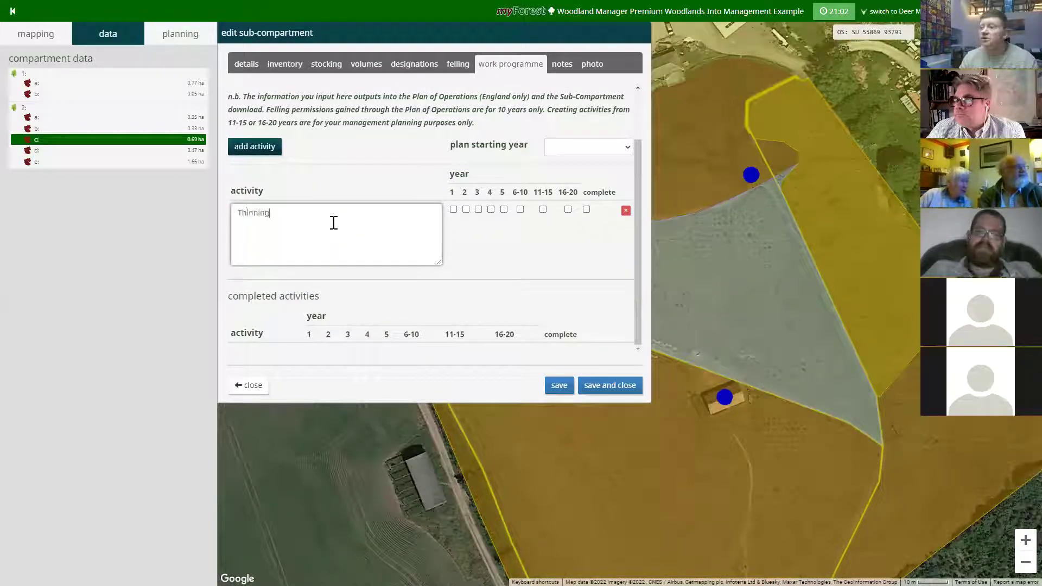
click(613, 151)
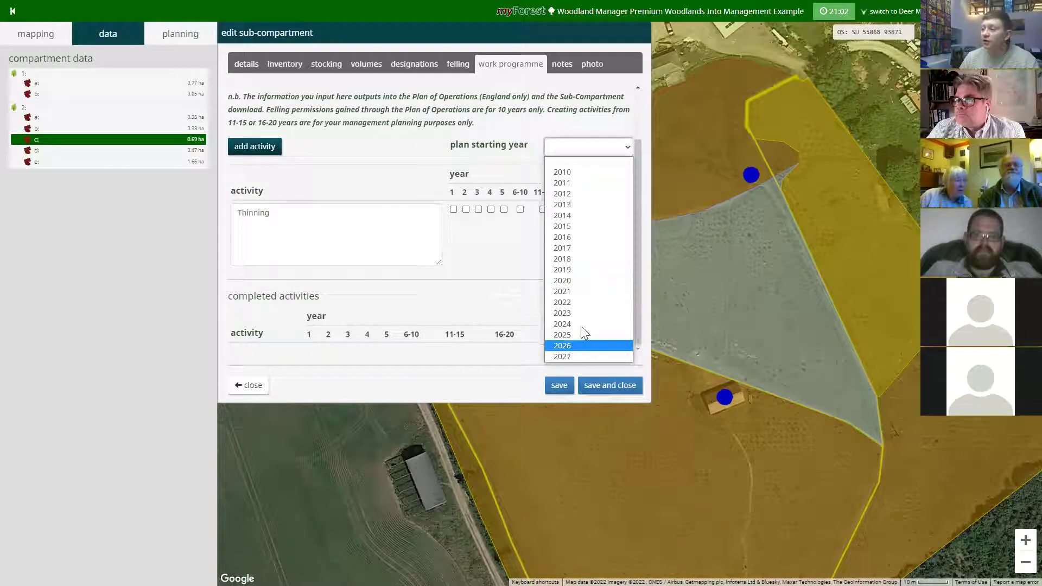
click(580, 302)
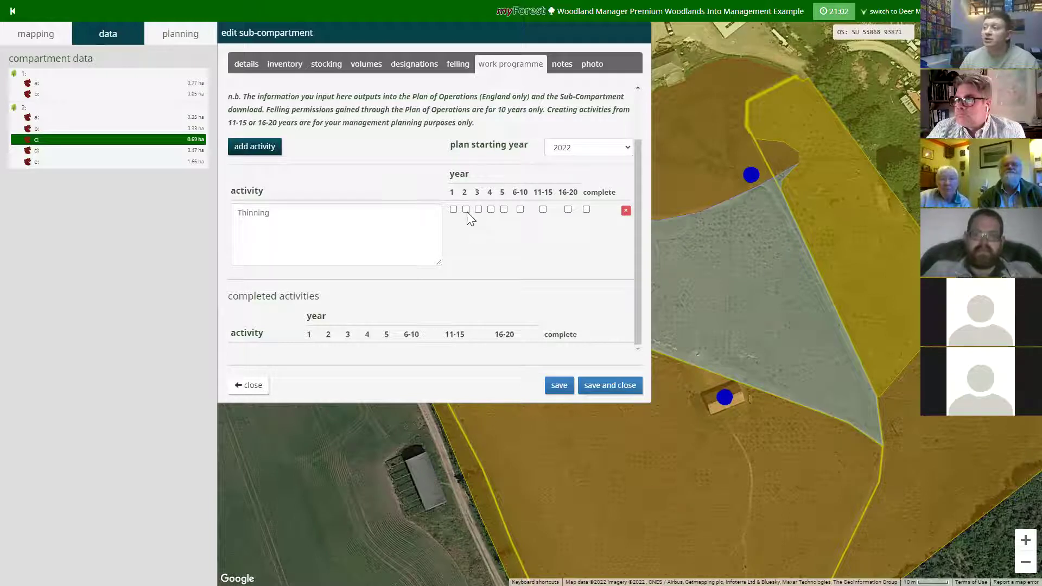
Step: Add a Storm Arwen Cleanup activity for year 1 to the work programme, and open the sub-compartment's notes
click(254, 147)
click(283, 221)
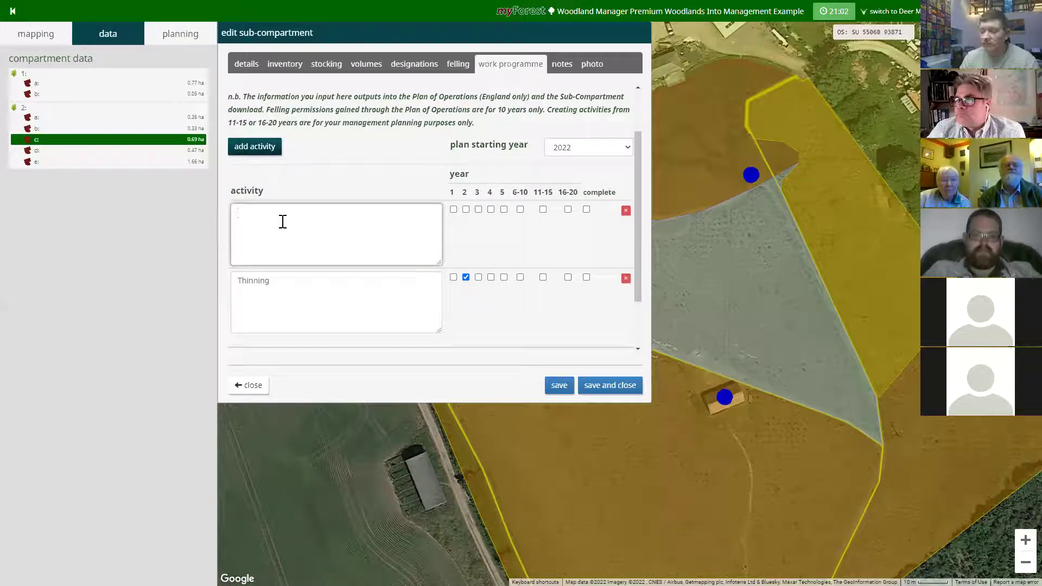
text(Storm Arwen Cleanup)
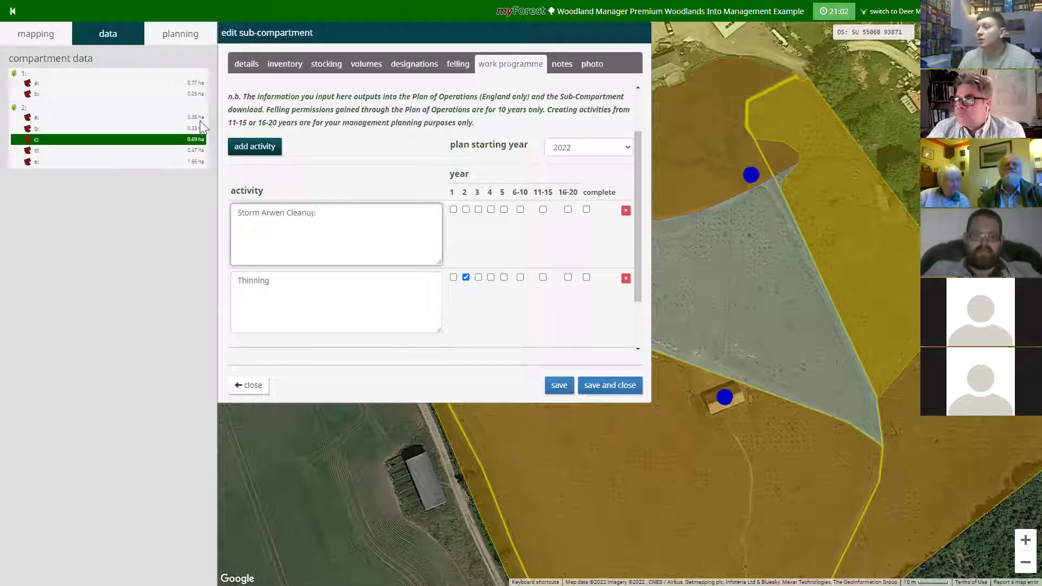
click(454, 210)
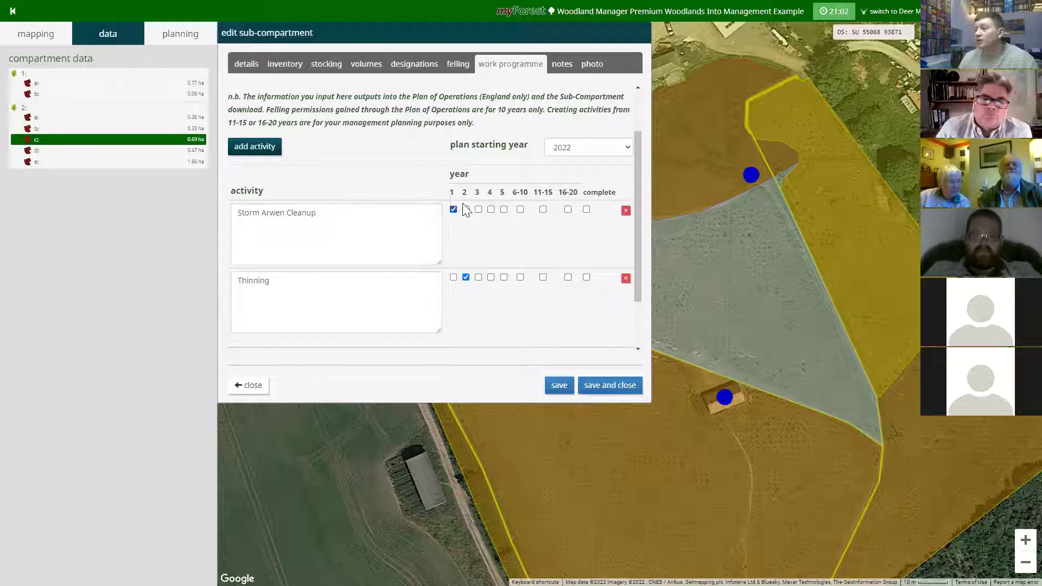
click(564, 64)
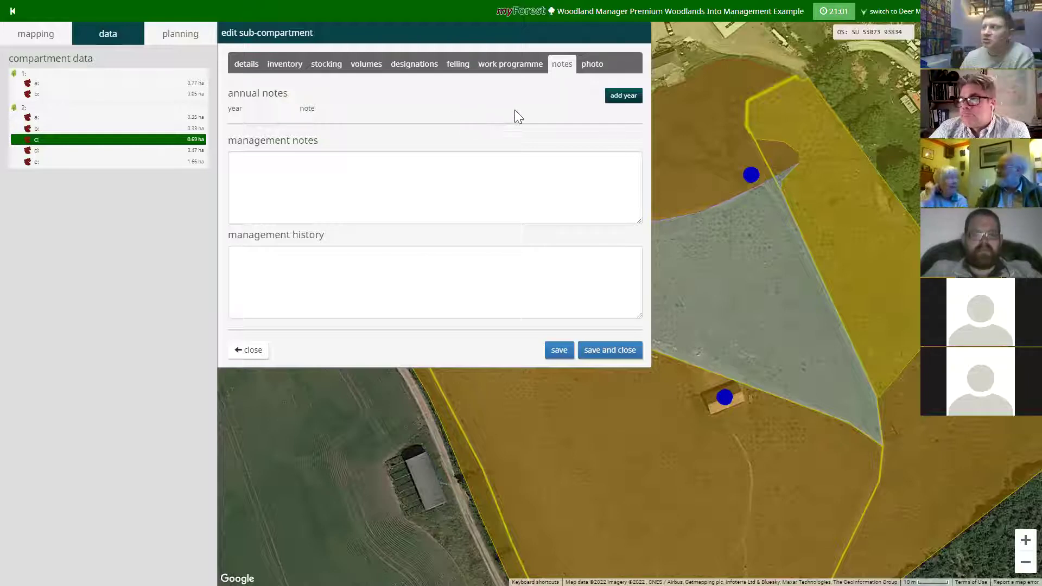
Step: View the sub-compartment's photo section, and choose the Forestry Commission (England) as the government agency for its felling data
click(588, 72)
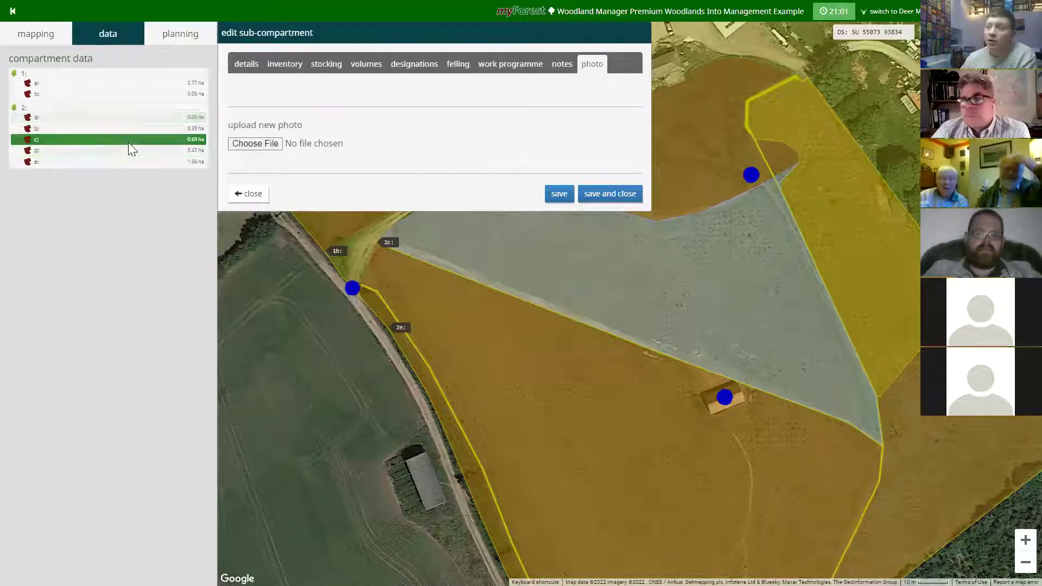
click(458, 70)
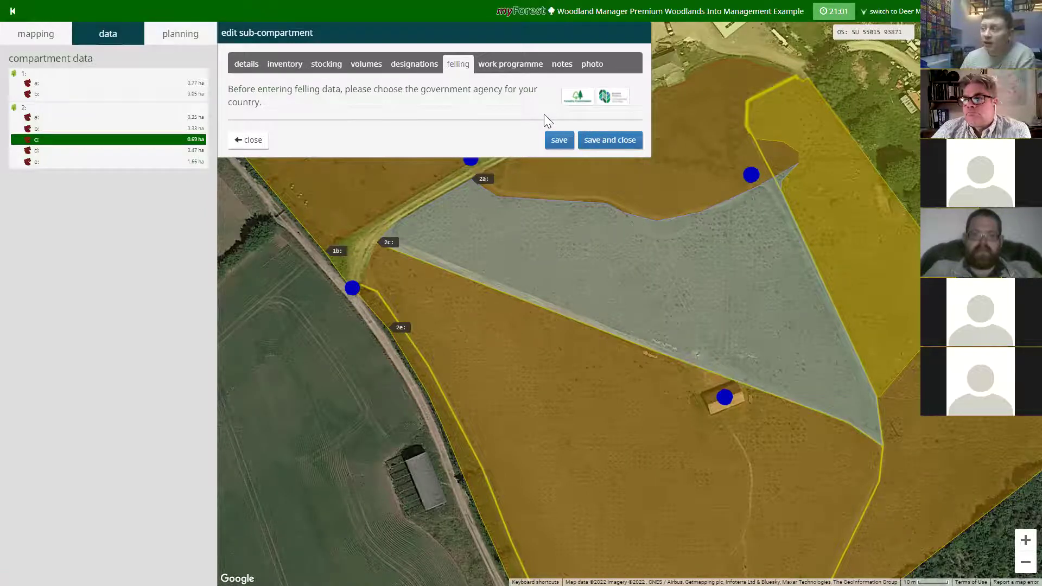
click(578, 98)
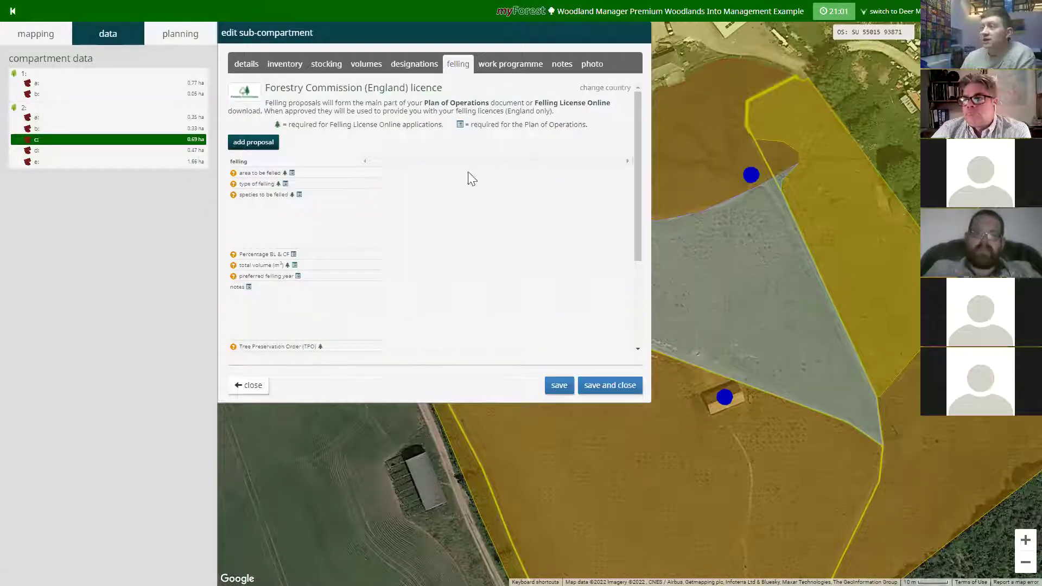
Step: Examine the felling licence fields, the felling help notes, and which fields Felling License Online and the Plan of Operations require
scroll(428, 239, down, 2)
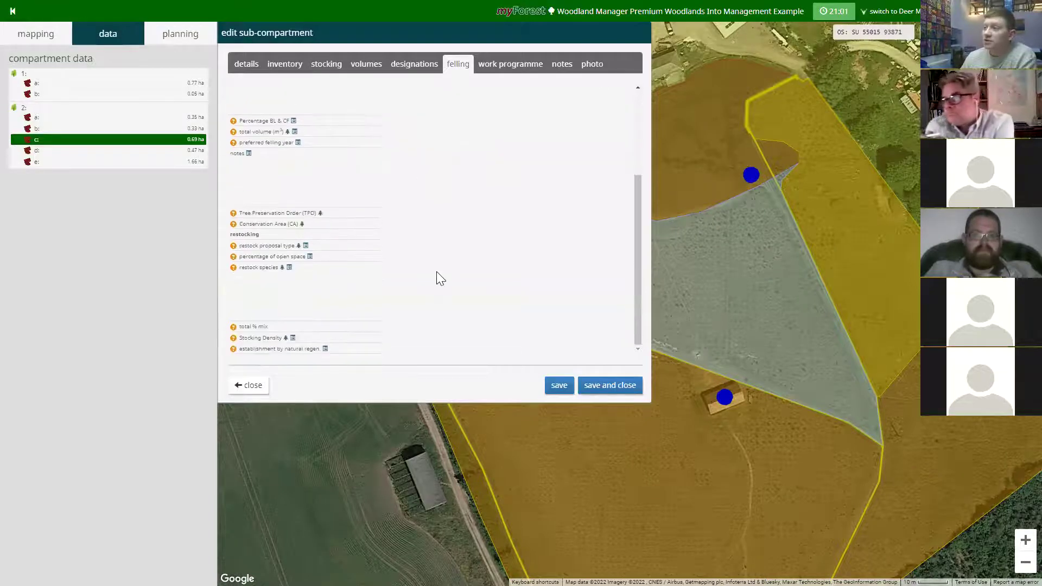
scroll(436, 272, up, 3)
mouse_move(233, 174)
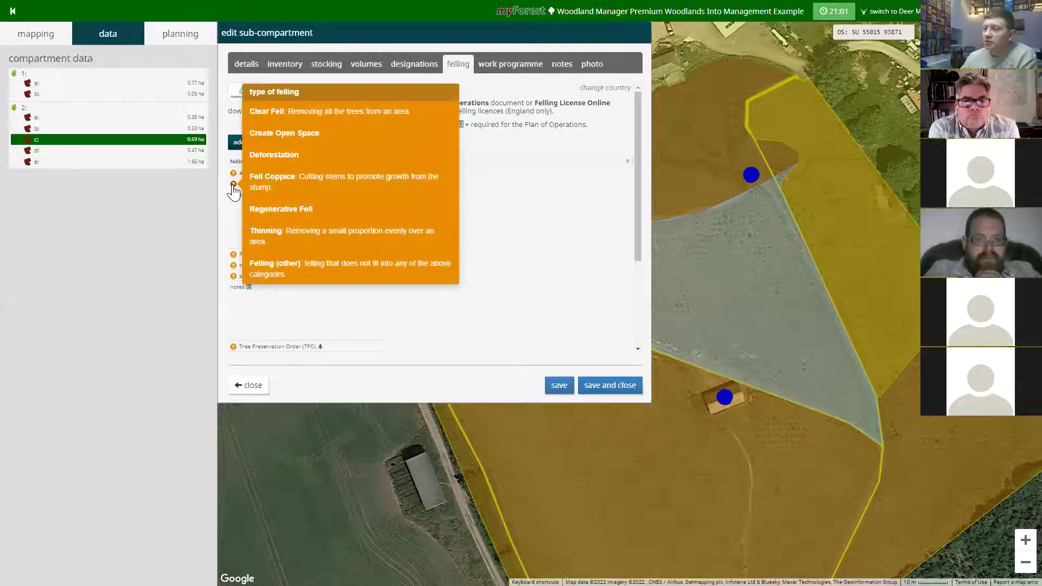
mouse_move(233, 196)
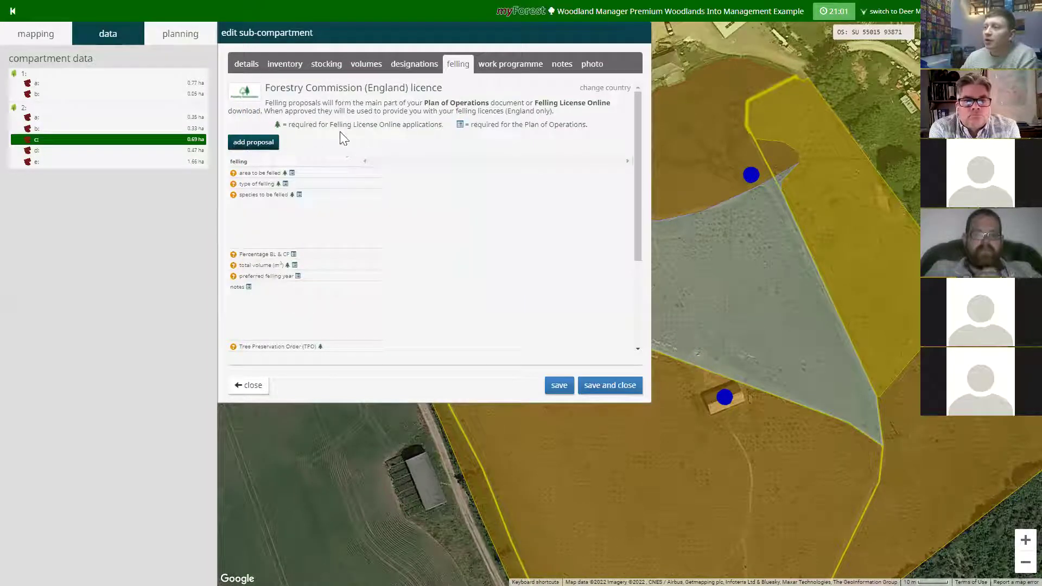
mouse_move(581, 126)
mouse_down()
mouse_move(280, 128)
mouse_move(583, 120)
mouse_up()
click(274, 127)
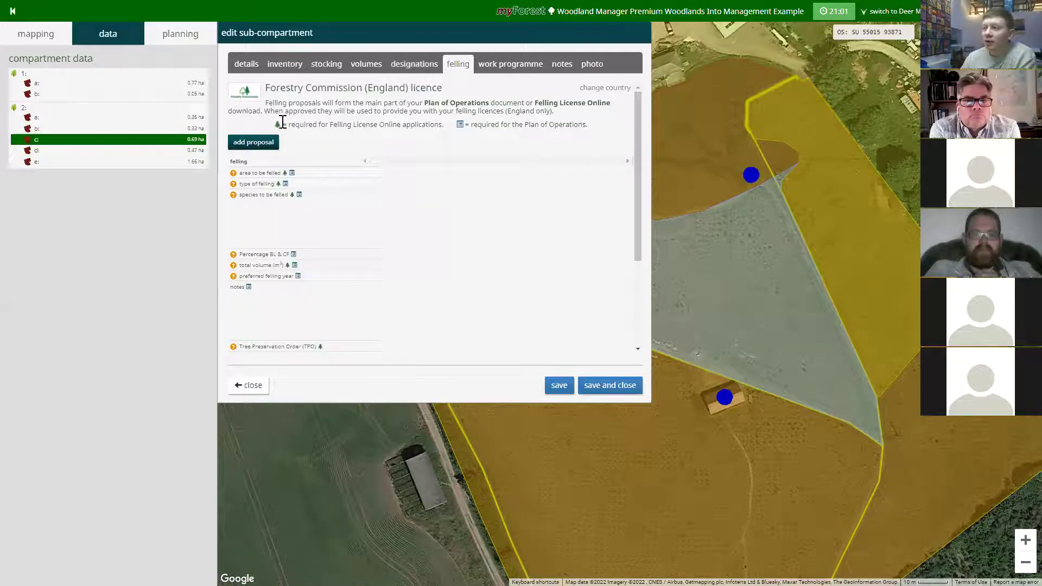
drag(525, 125, 596, 121)
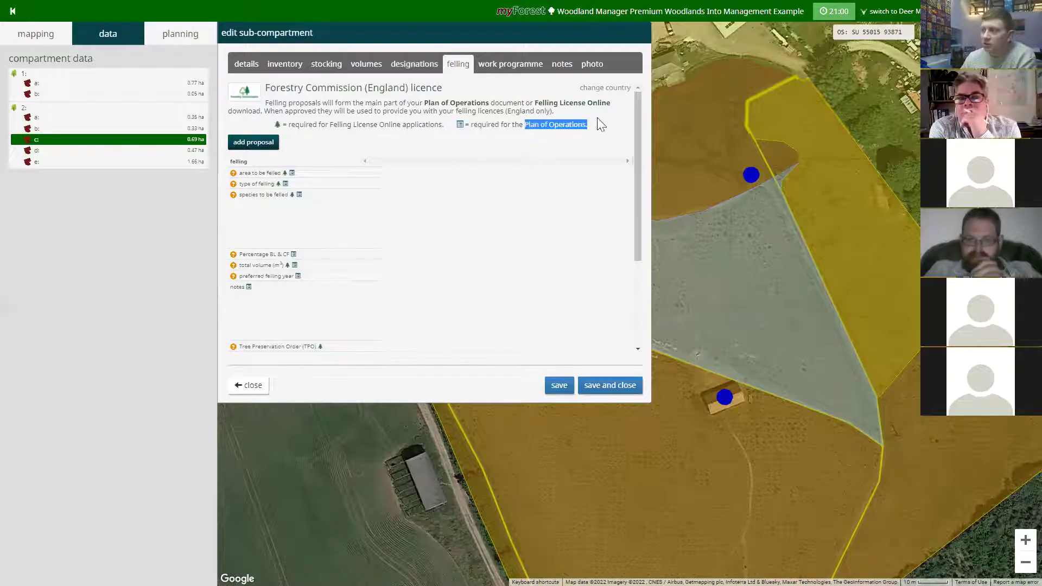
click(465, 131)
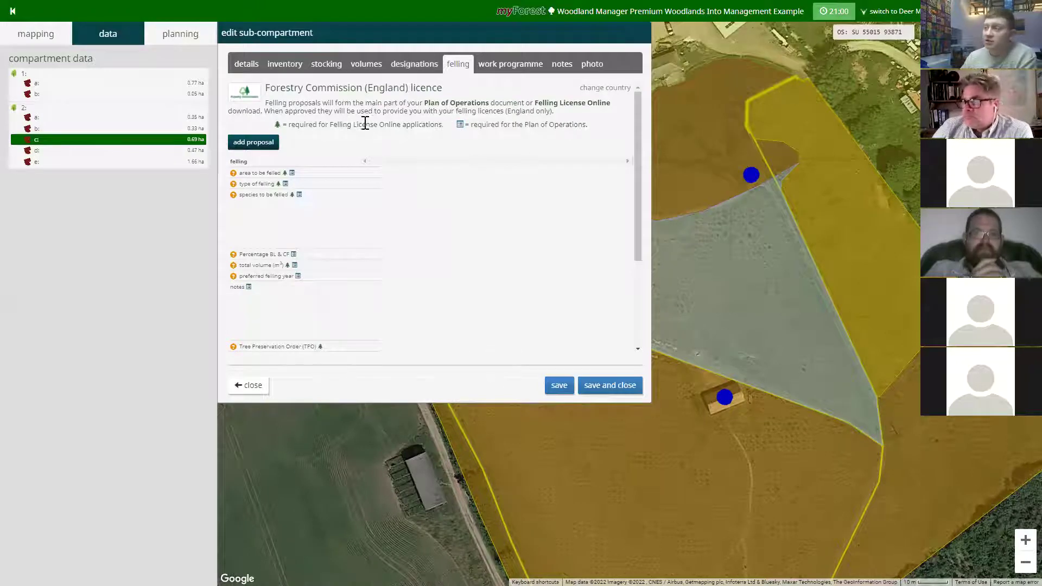
double_click(285, 124)
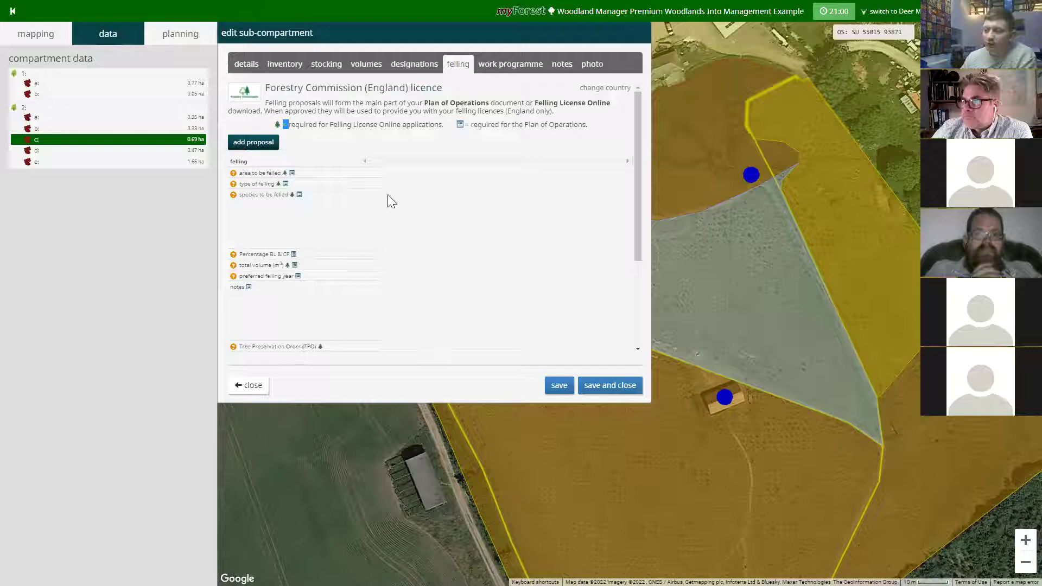
scroll(398, 203, down, 5)
scroll(389, 296, up, 3)
scroll(389, 302, up, 2)
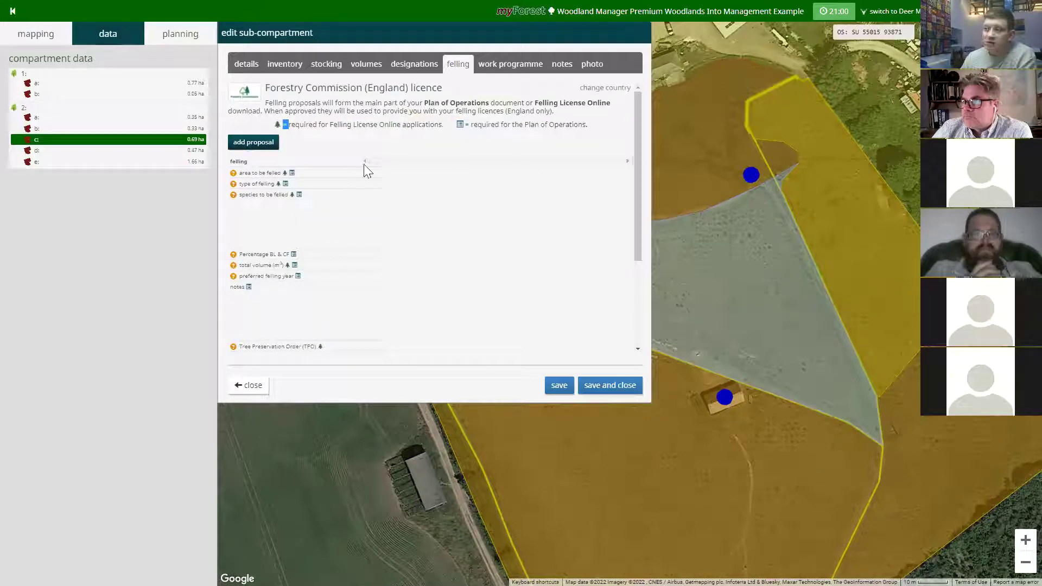
click(397, 132)
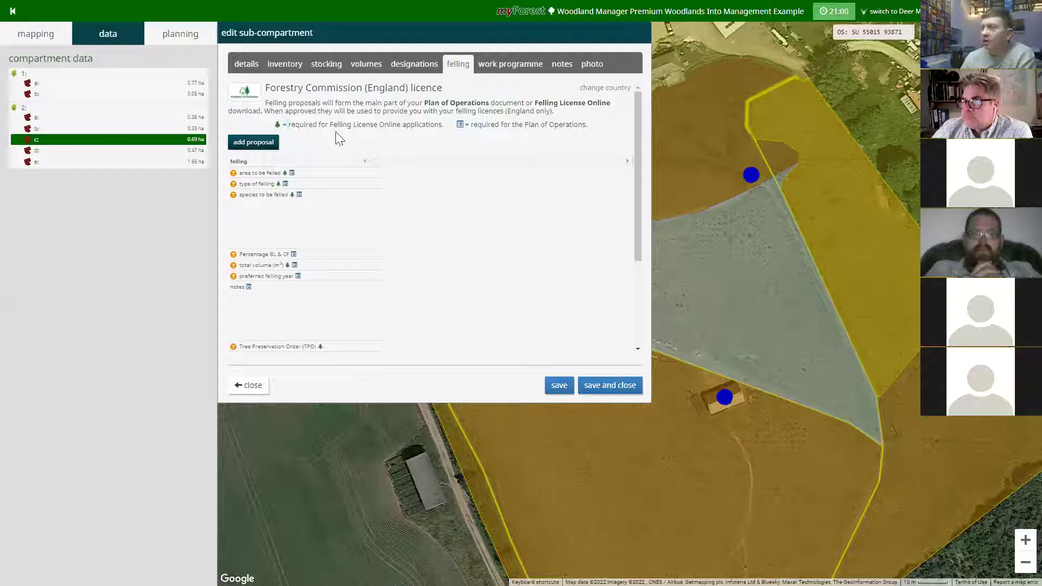
Step: Add a felling proposal covering 100% of the area, with Thinning as the felling type and Hazel, Corylus avellana as the species
click(270, 147)
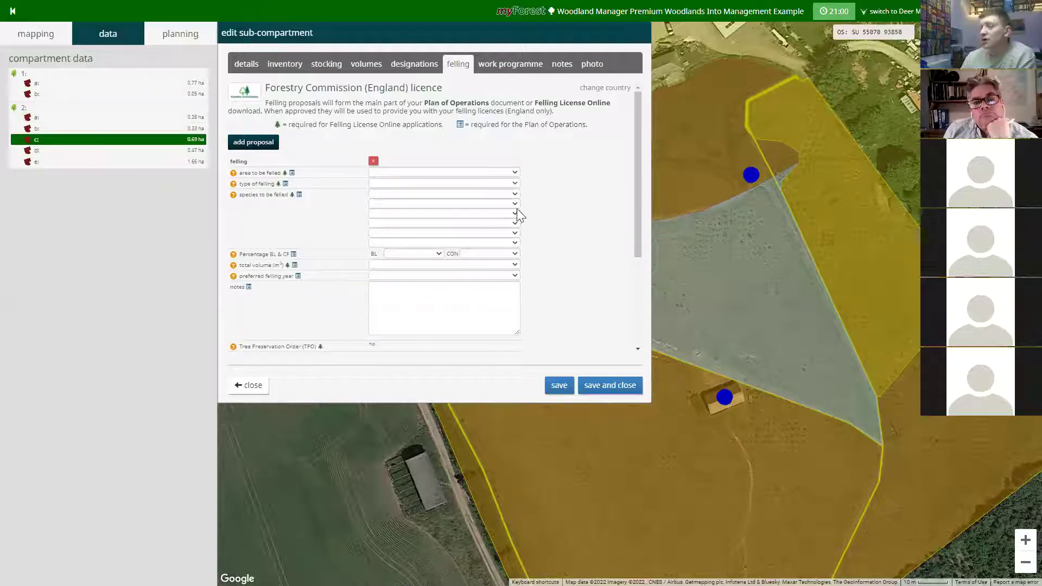
scroll(517, 208, down, 1)
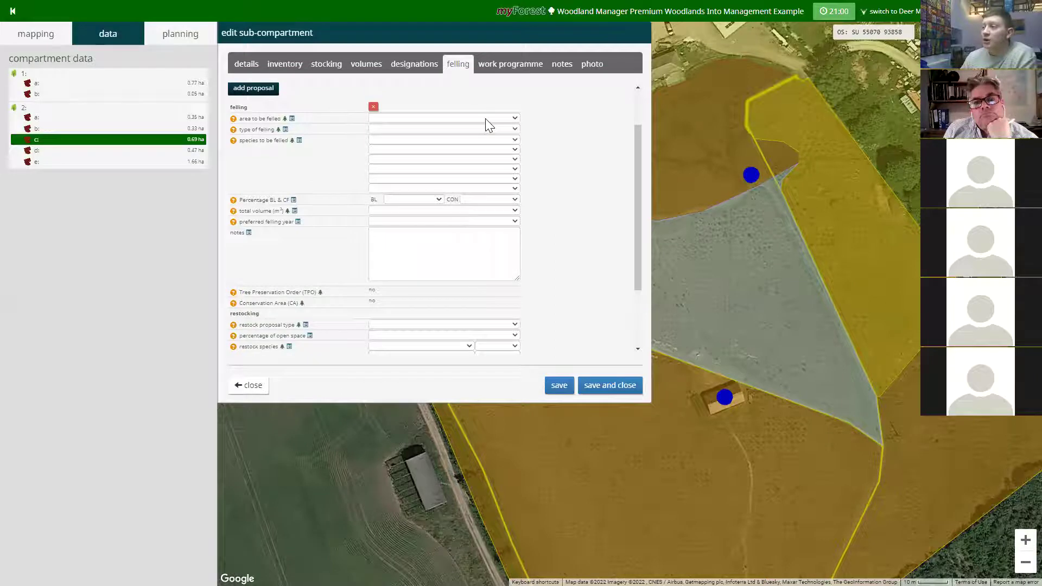
click(485, 119)
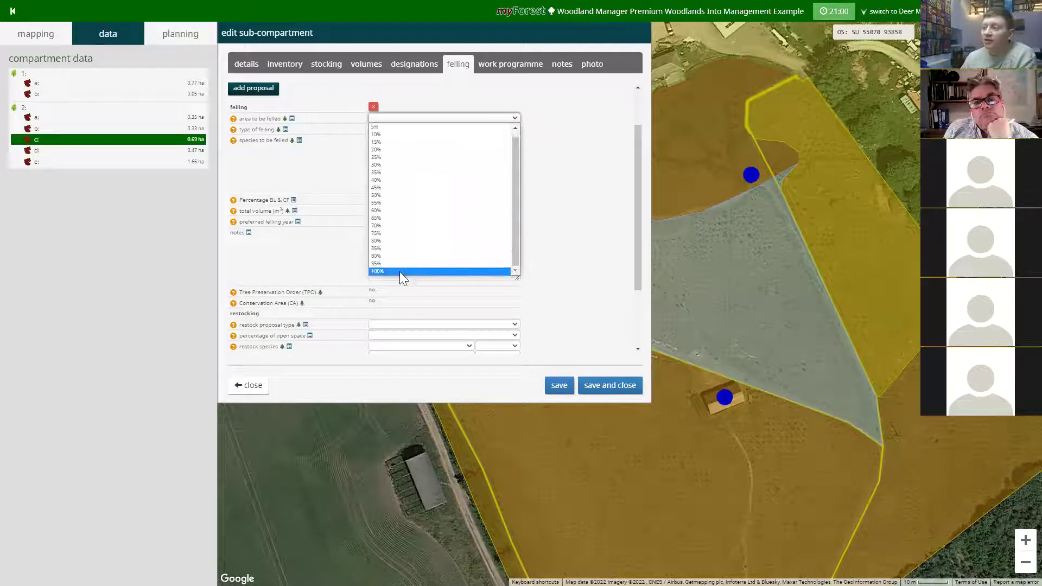
click(399, 271)
click(502, 129)
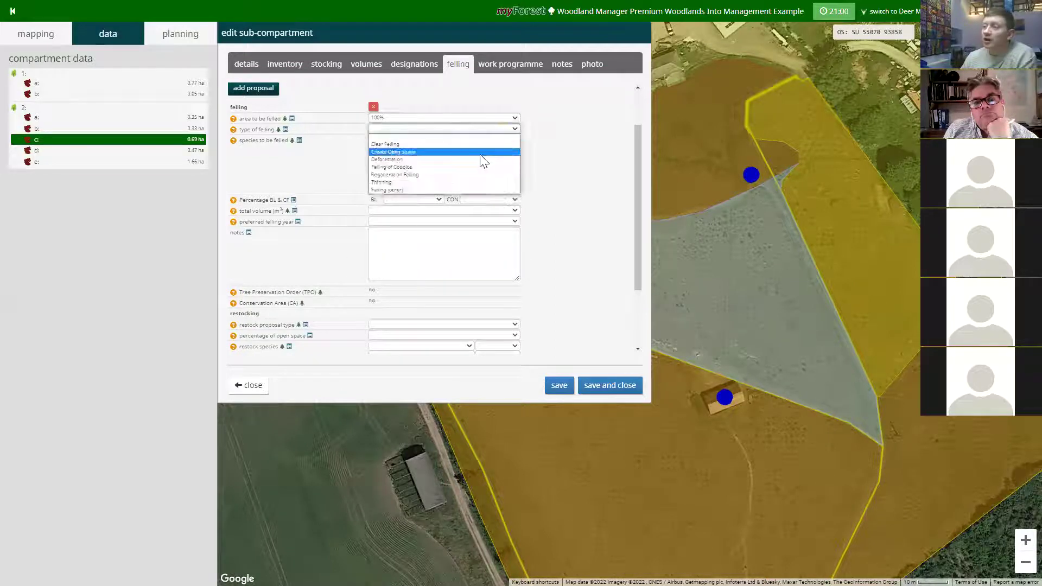
click(456, 182)
click(470, 142)
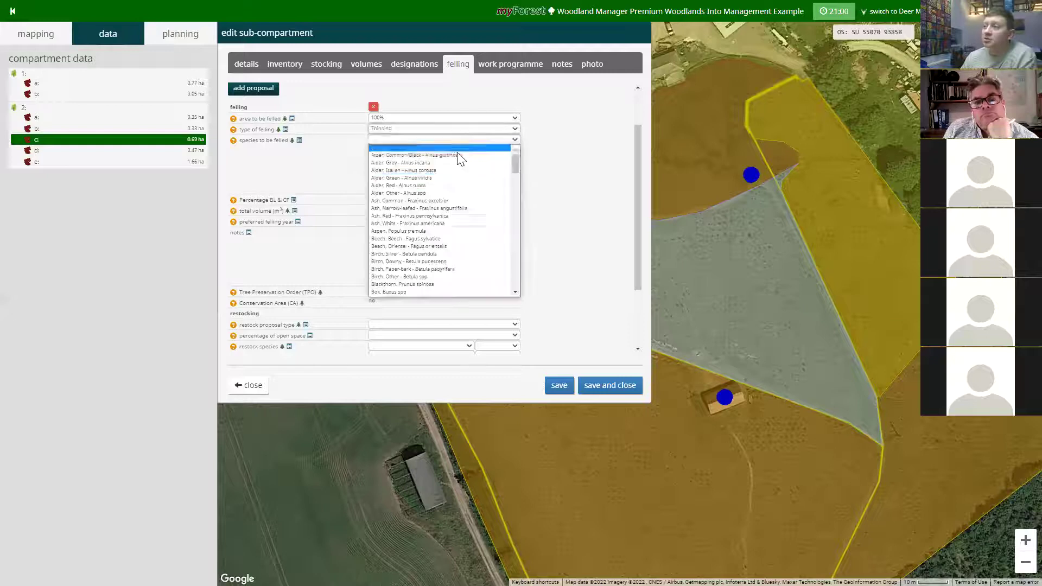
scroll(433, 224, down, 5)
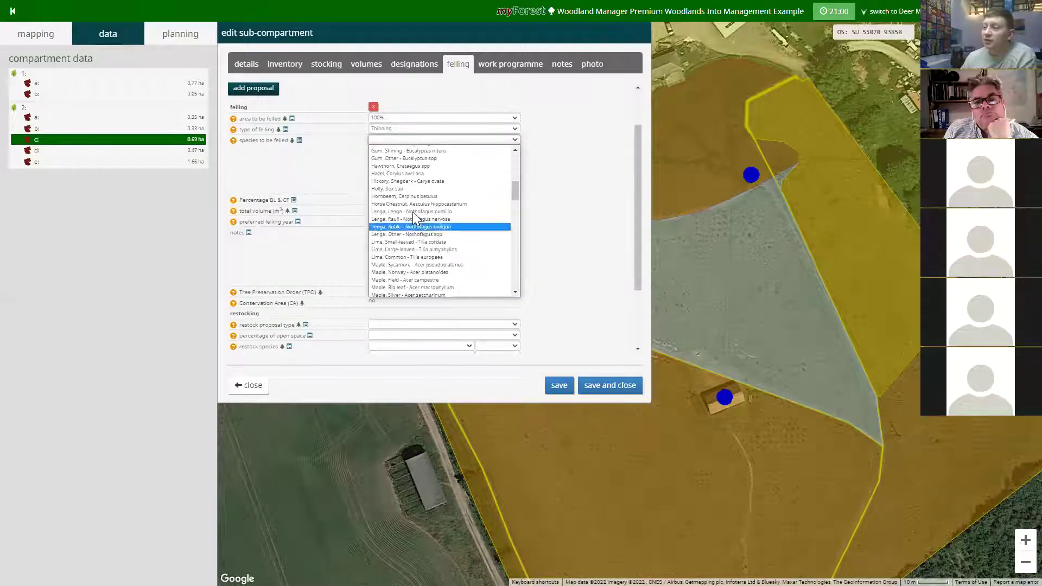
click(403, 173)
Step: Set the felling proposal to 100% broadleaf, a total volume of 50 m³ and a preferred felling year of 21/22
click(411, 200)
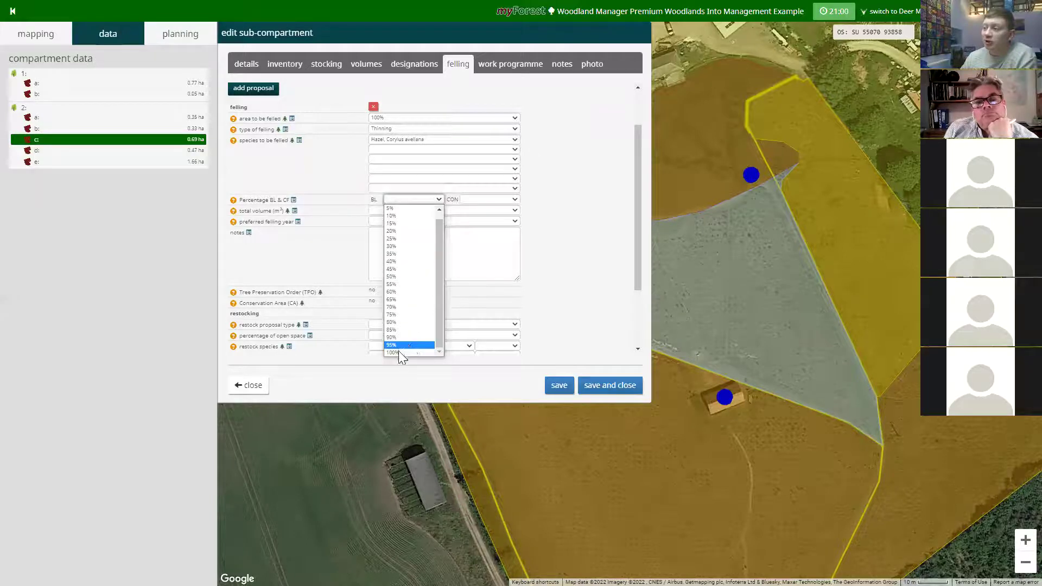
click(400, 352)
click(376, 216)
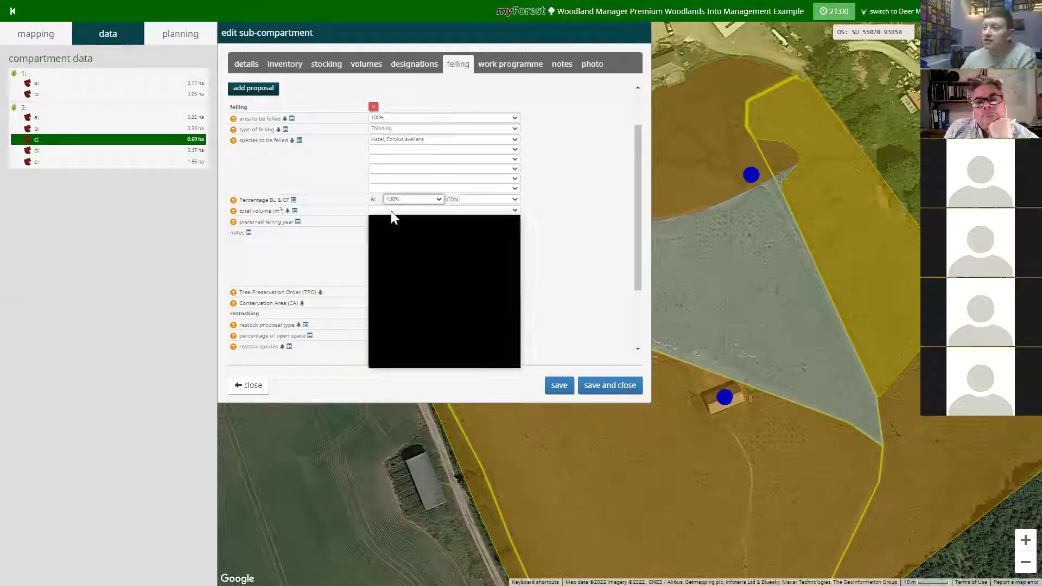
click(509, 210)
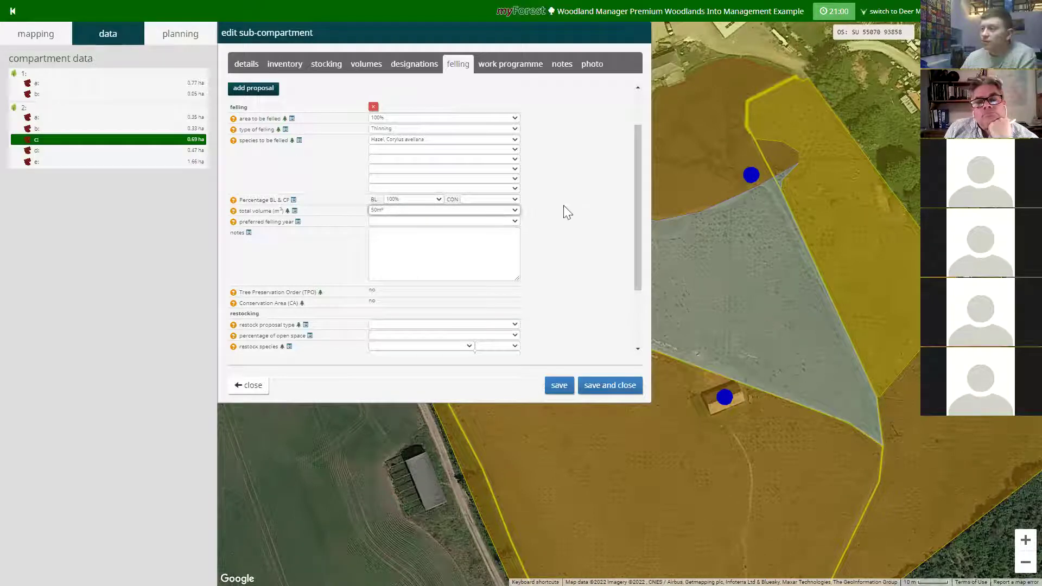
click(487, 221)
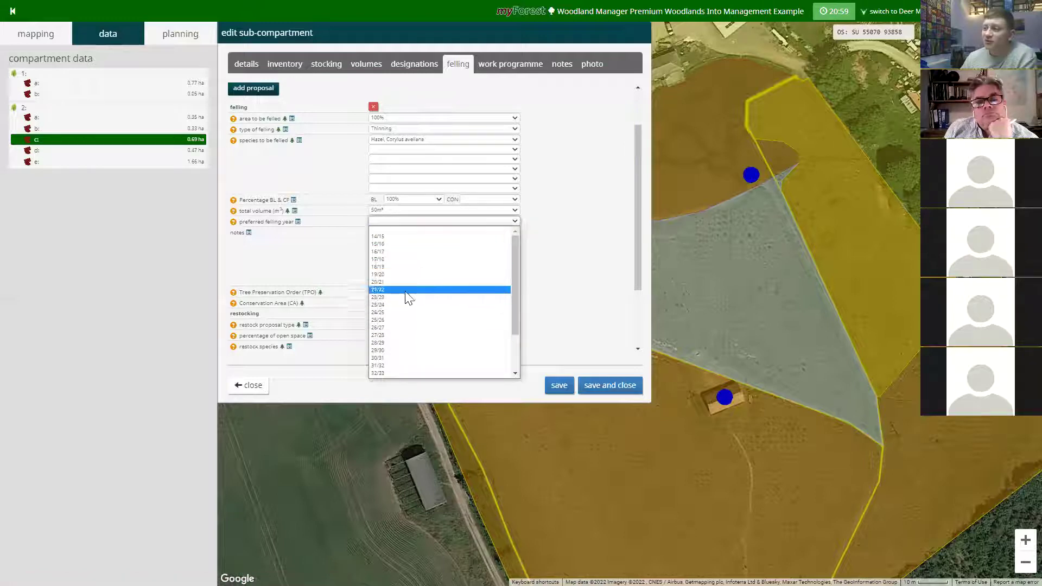
click(434, 290)
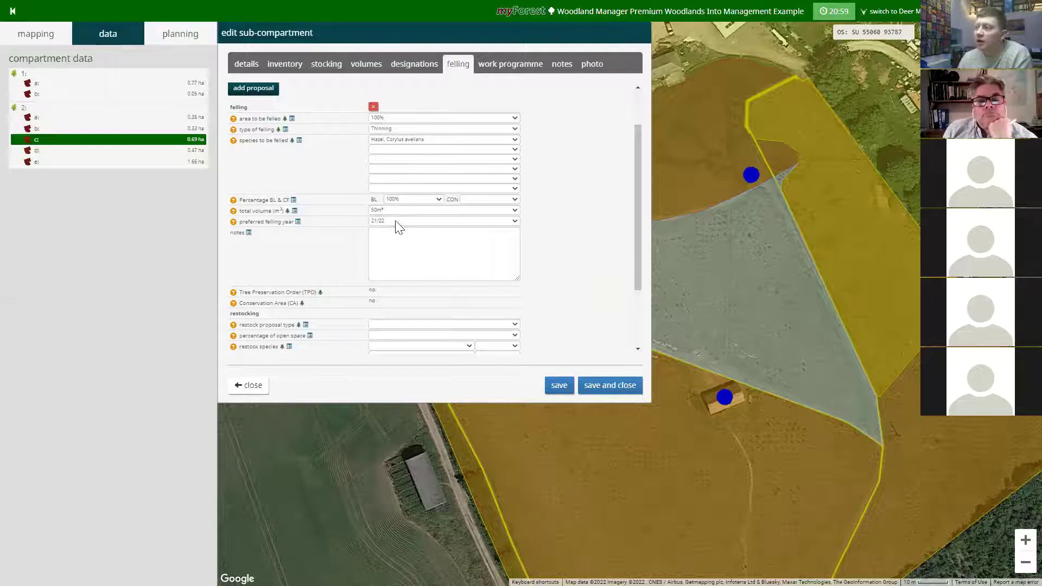
Step: Set the restock proposal type to Restock With Individual Trees, leaving the percentage of open space blank
scroll(564, 271, down, 3)
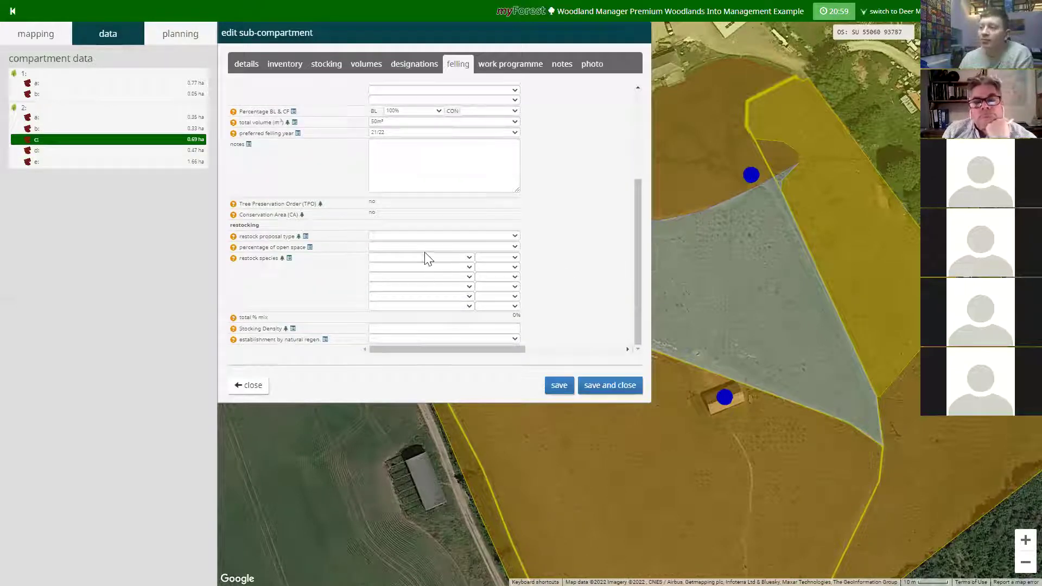
click(441, 236)
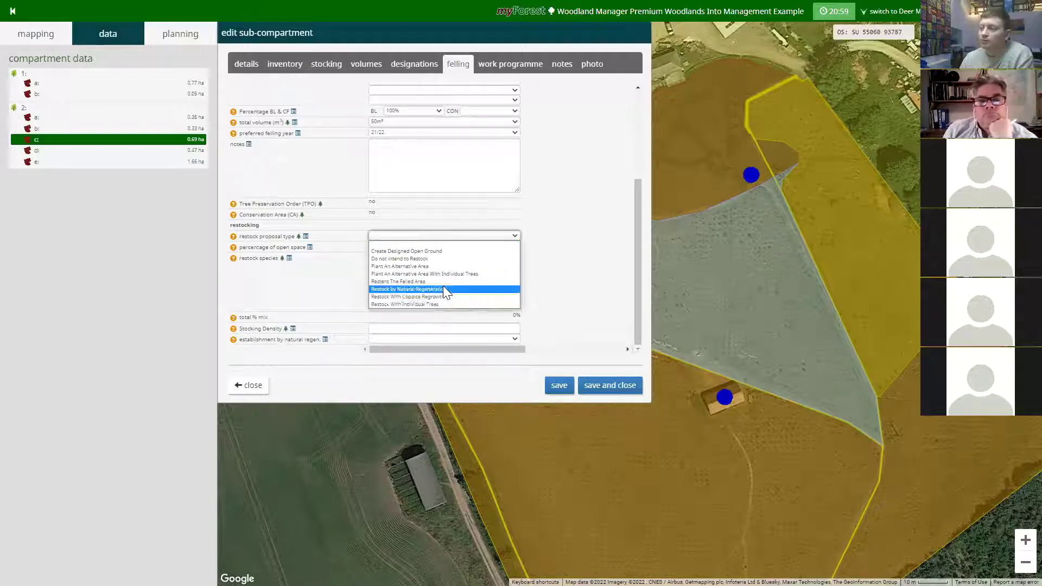
click(440, 304)
click(399, 246)
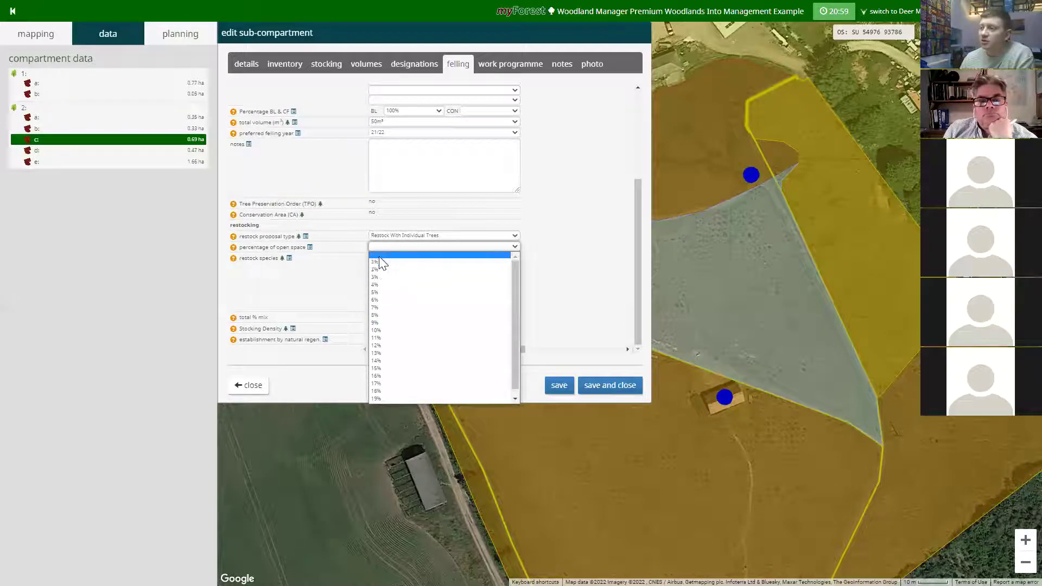
click(380, 255)
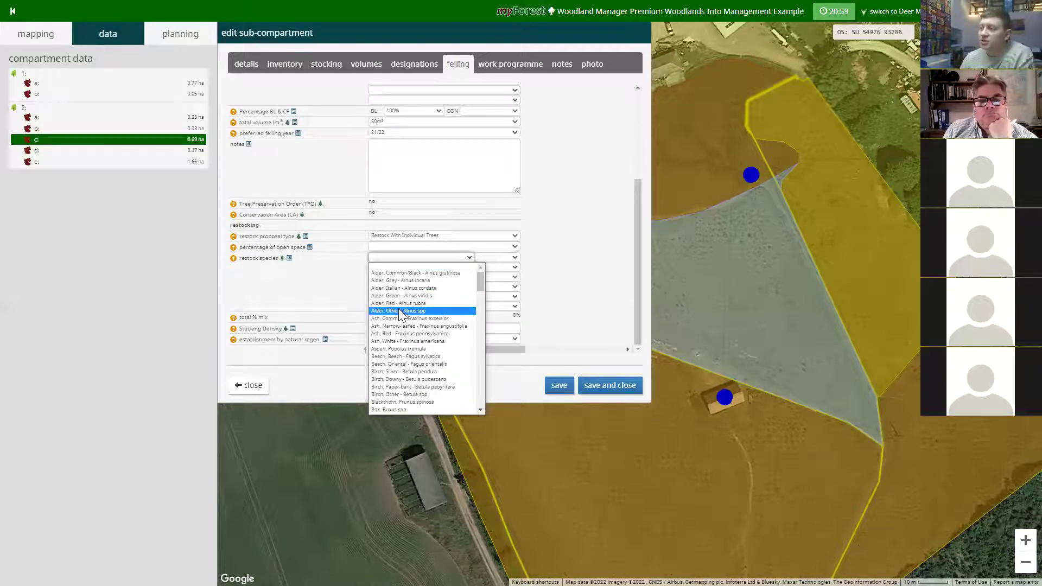
Step: Enter Alder, Other - Alnus spp as the restock species at 100% of the mix
click(399, 309)
click(497, 258)
click(486, 431)
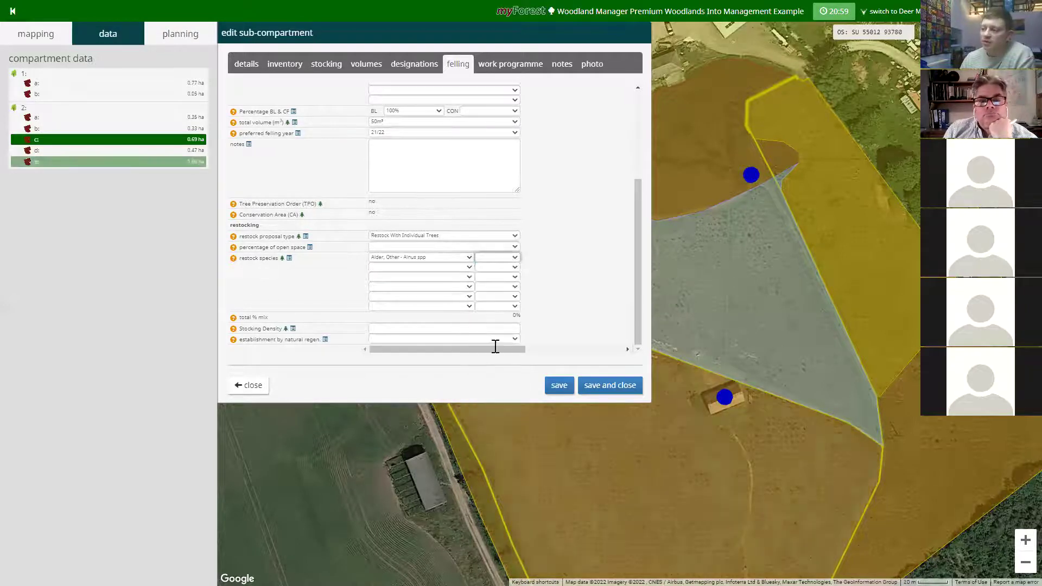
click(498, 258)
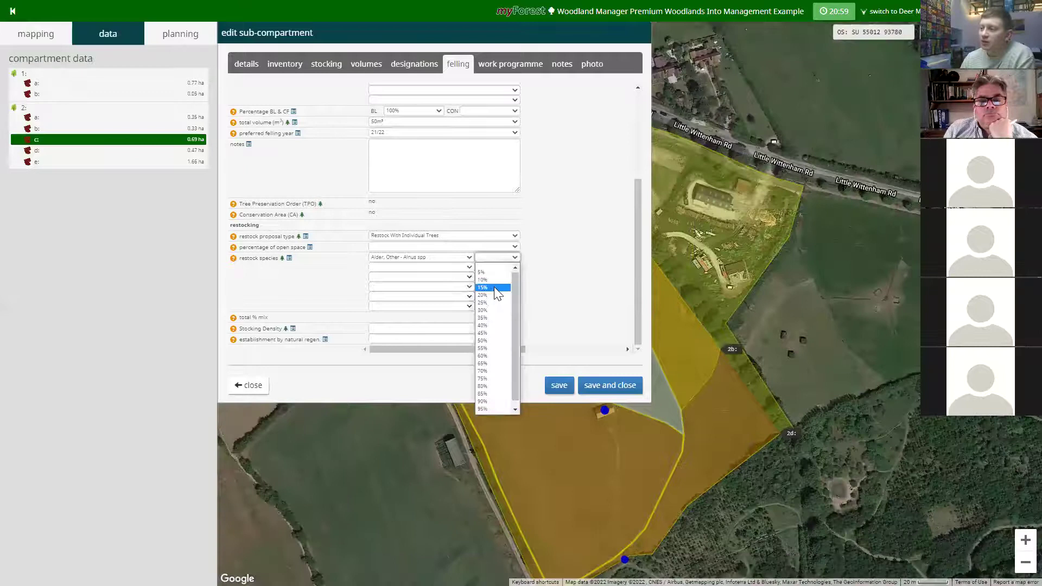
click(484, 410)
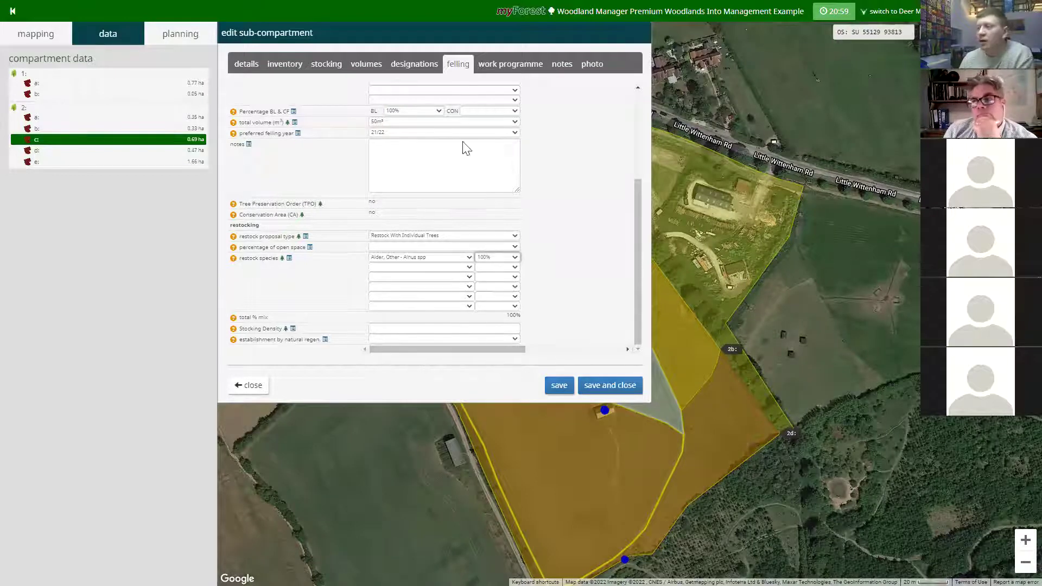
Step: Review and save the felling proposal, closing the form, and reopen sub-compartment 2c for editing
scroll(576, 291, up, 5)
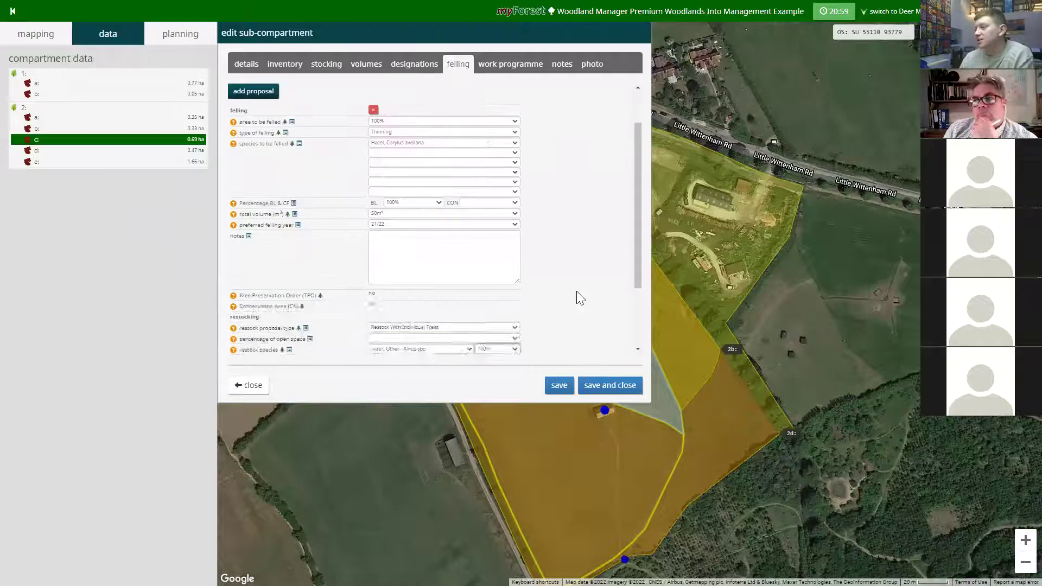
scroll(576, 291, down, 5)
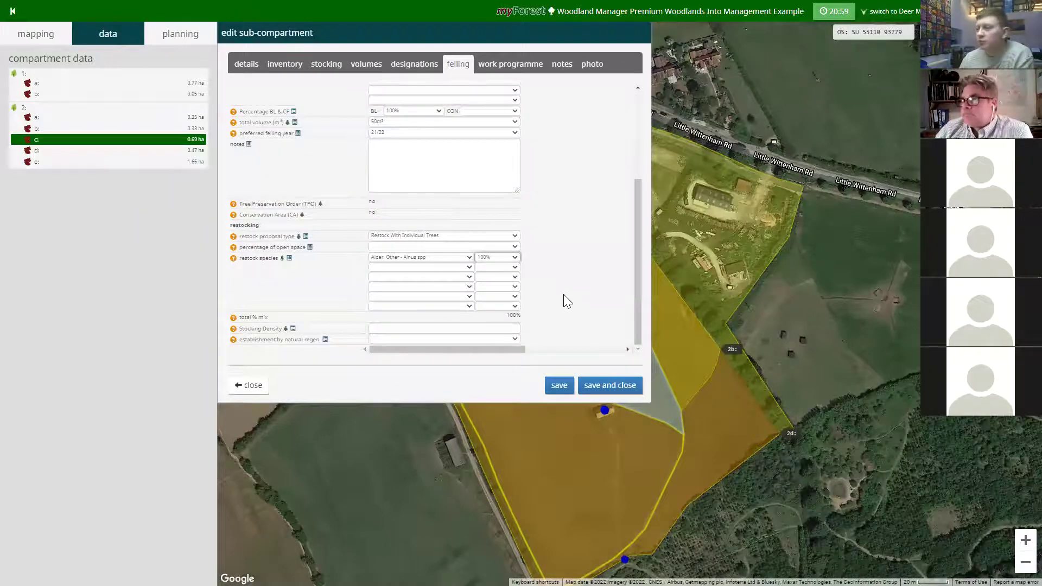
click(595, 387)
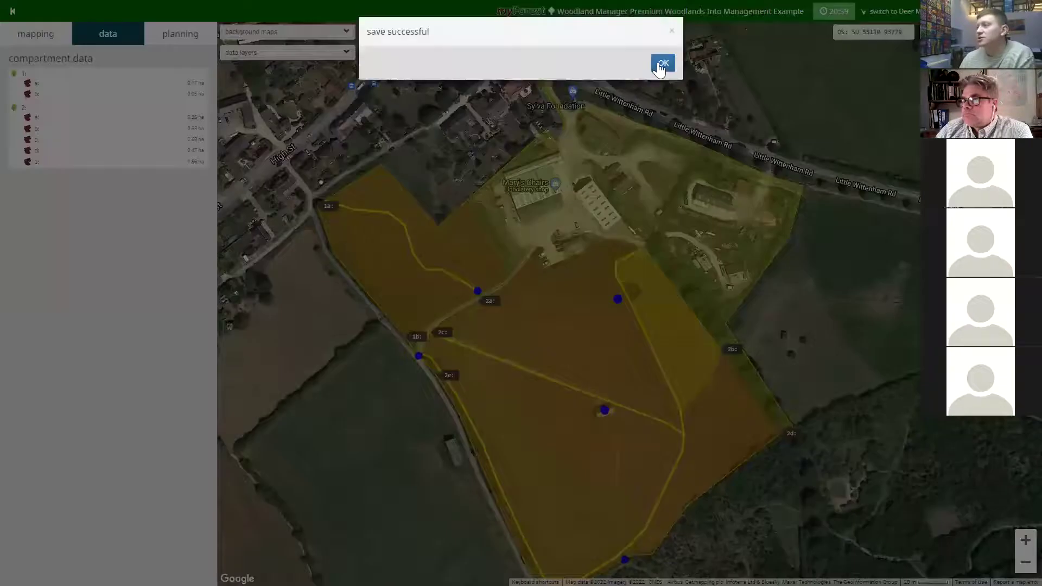
click(661, 64)
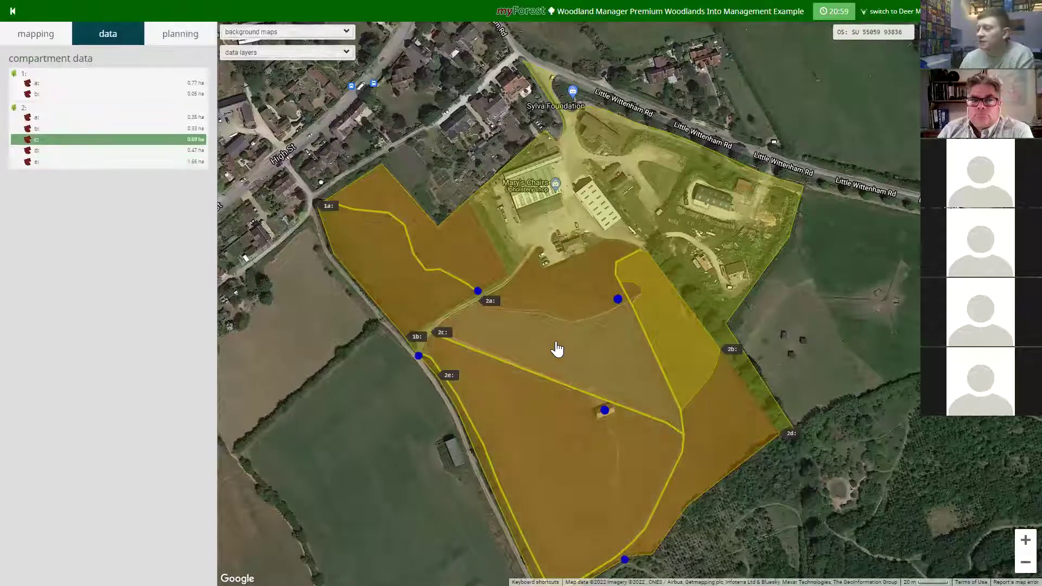
click(553, 371)
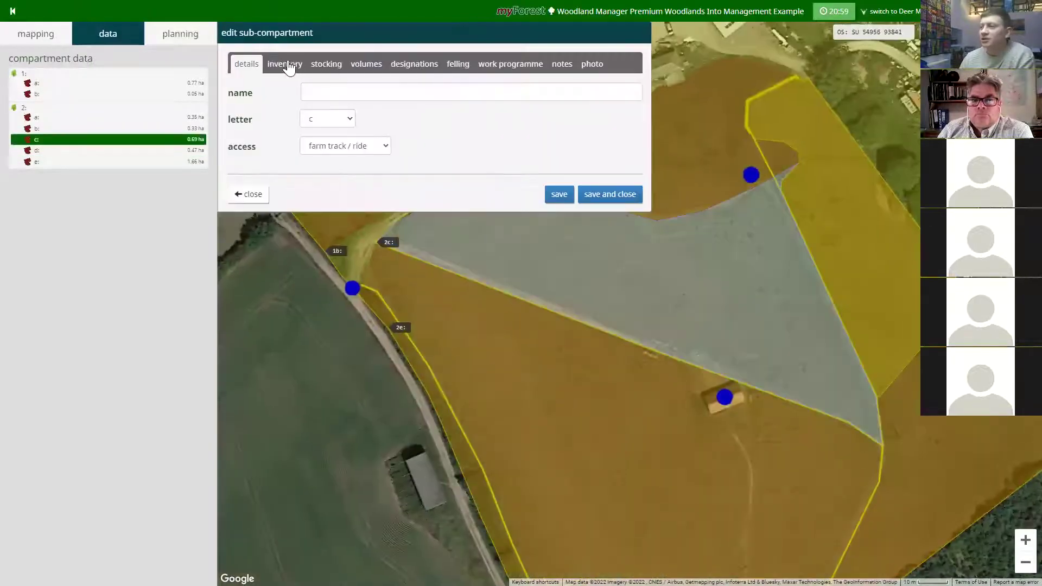
Step: Check sub-compartment 2c's inventory, stocking, work programme, designations and felling records, and save and close the form
click(288, 65)
click(334, 65)
click(495, 66)
scroll(382, 254, down, 2)
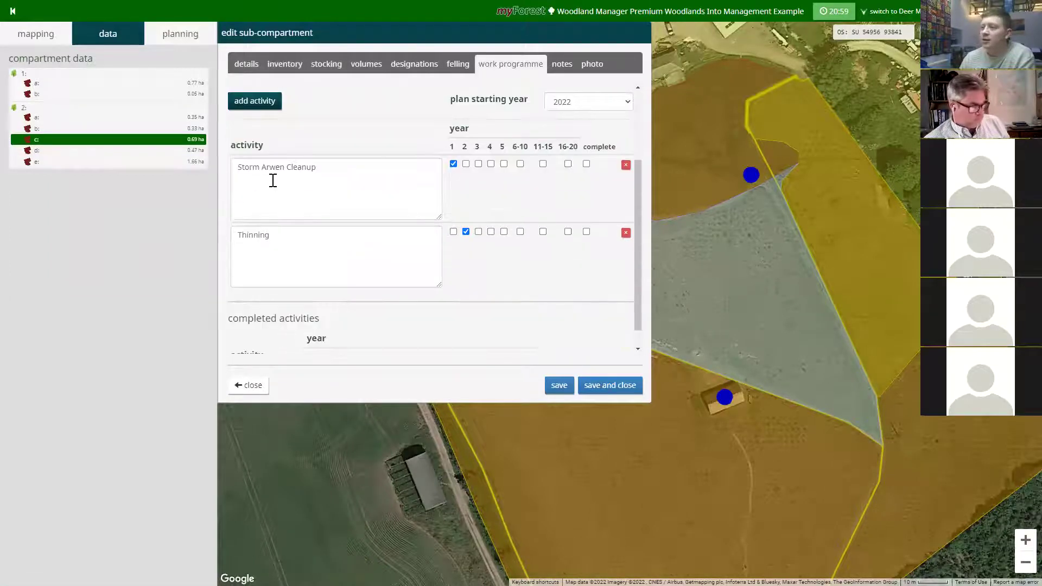
click(435, 69)
click(443, 70)
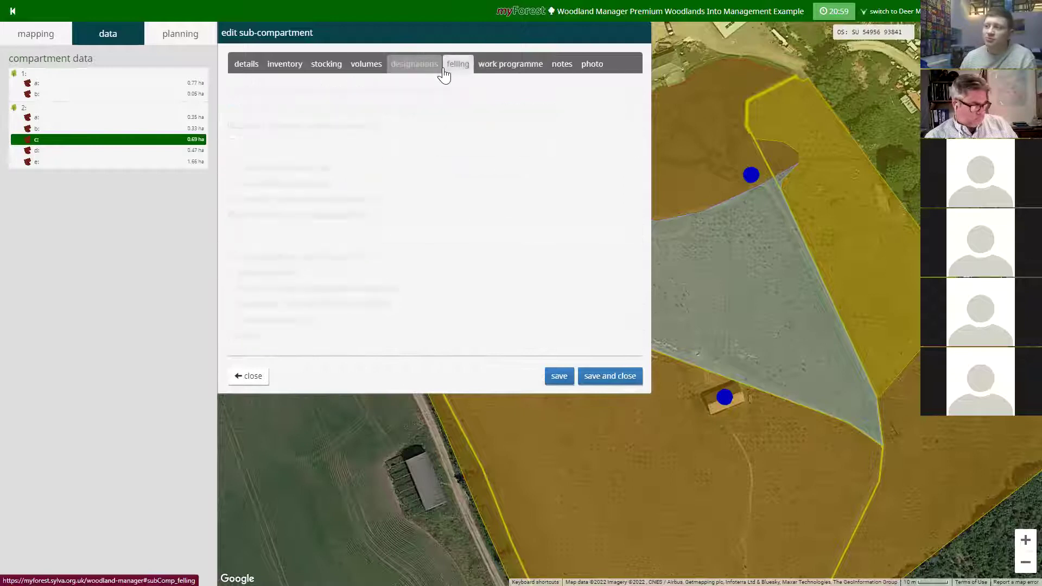
click(596, 384)
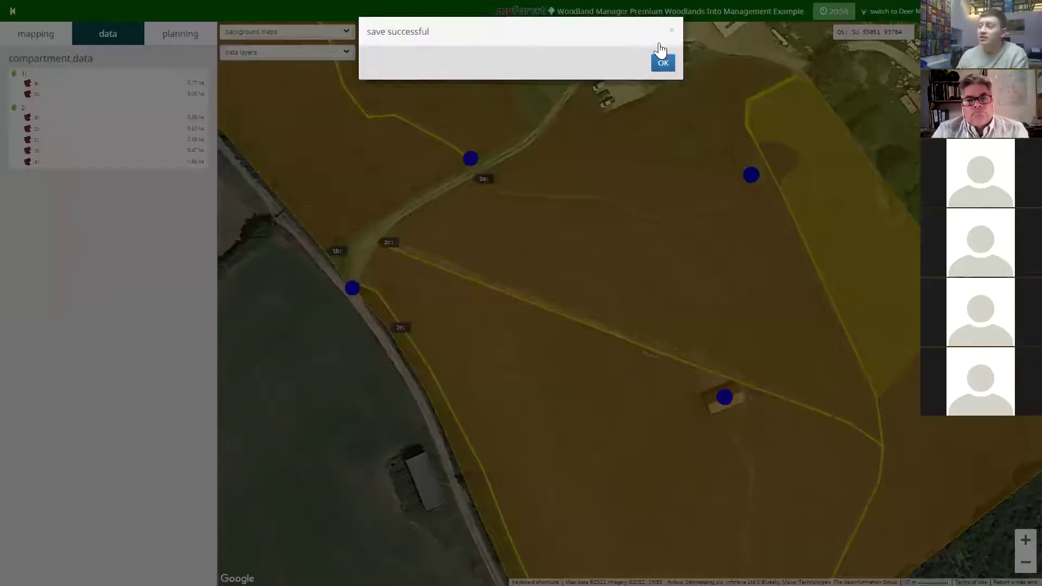
click(663, 63)
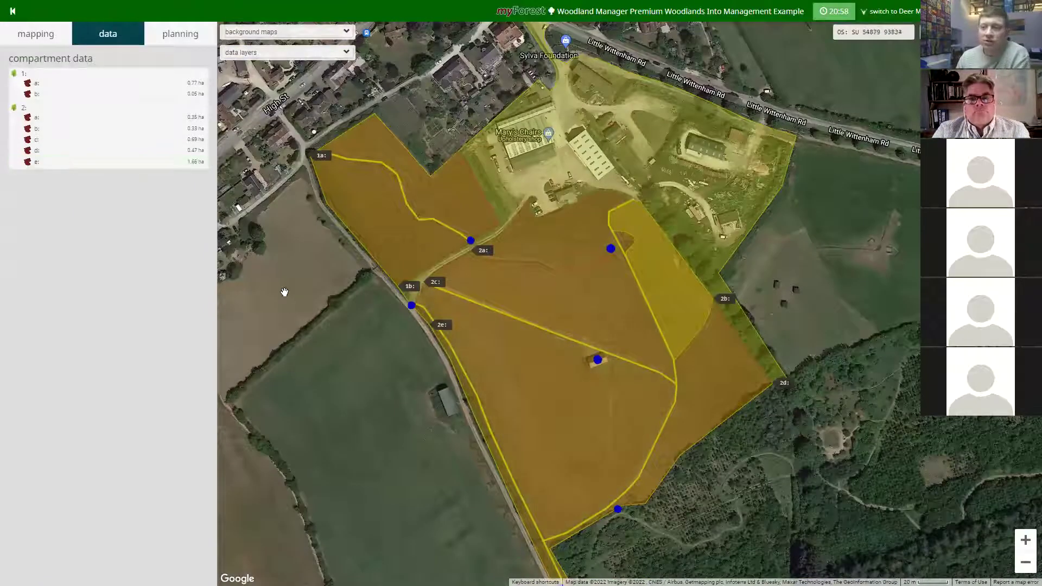
Step: Open the woodland's planning section and examine its management plan, felling permission and download options
drag(504, 342, 475, 302)
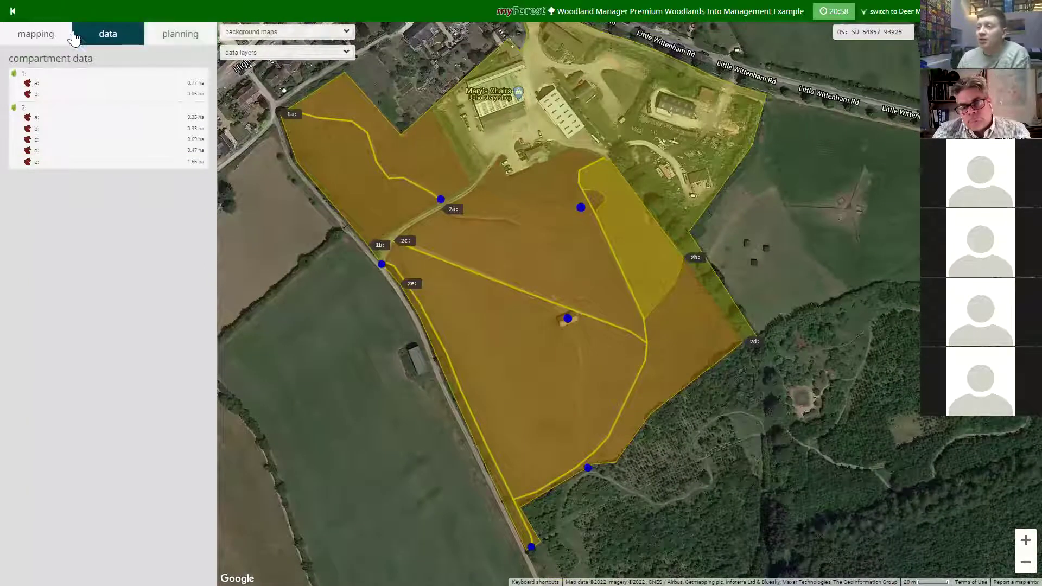
click(167, 33)
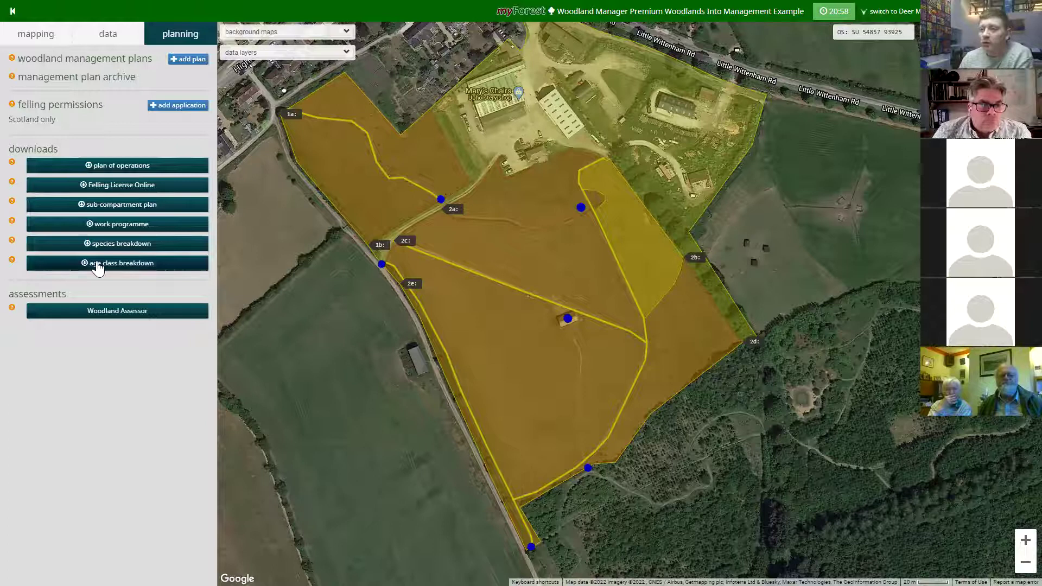
drag(17, 103, 53, 115)
click(54, 116)
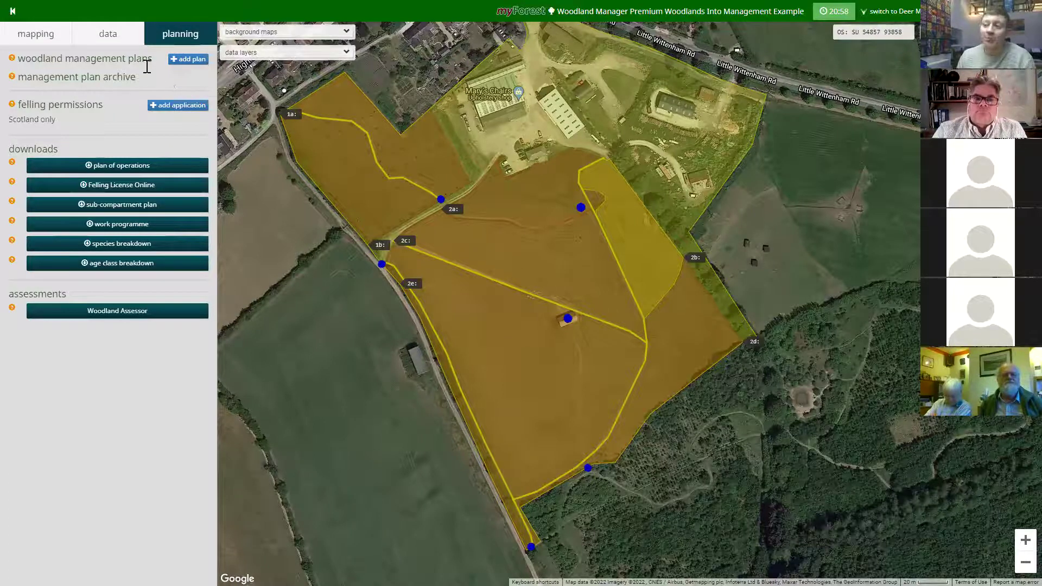
drag(66, 58, 117, 54)
click(168, 71)
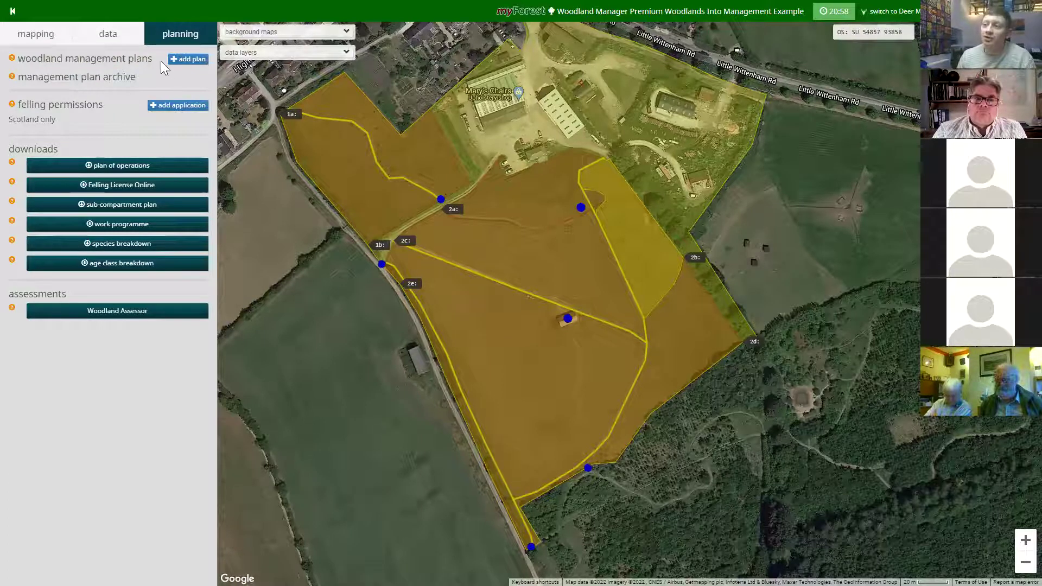
Step: Create a woodland management plan titled Example using the Forestry Commission main template
click(176, 62)
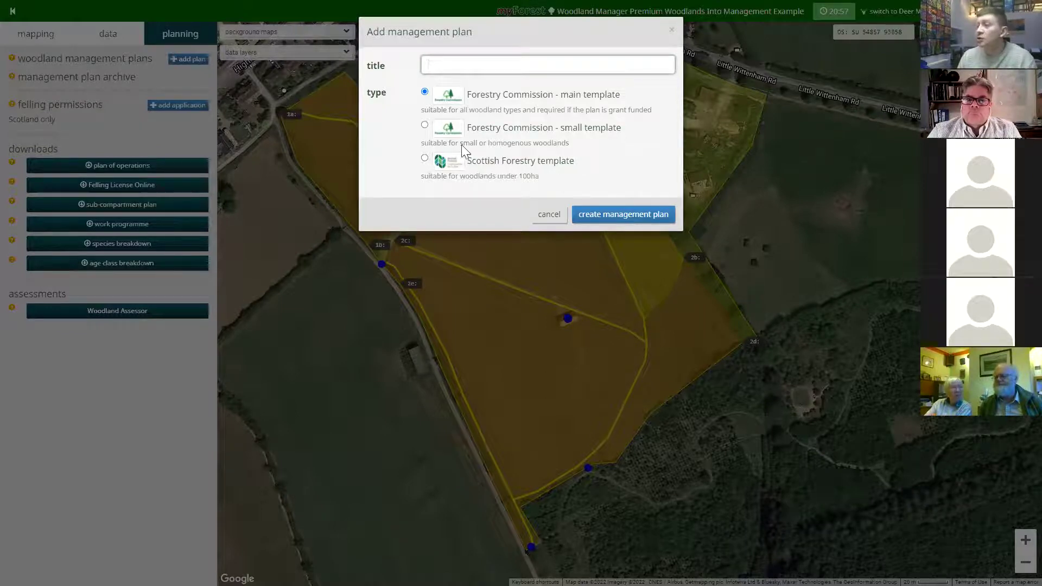
text(Example)
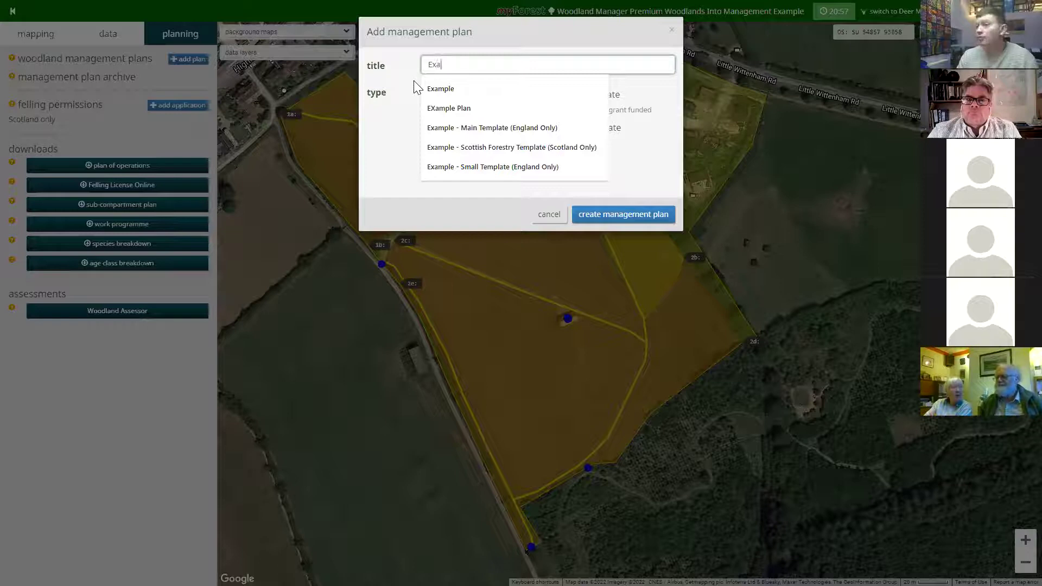
click(440, 88)
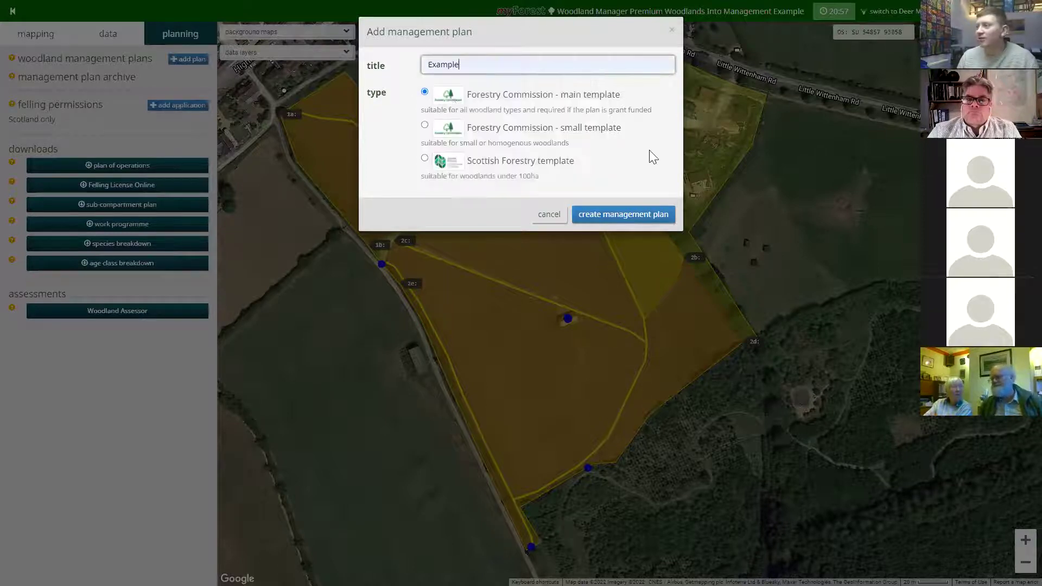
click(610, 215)
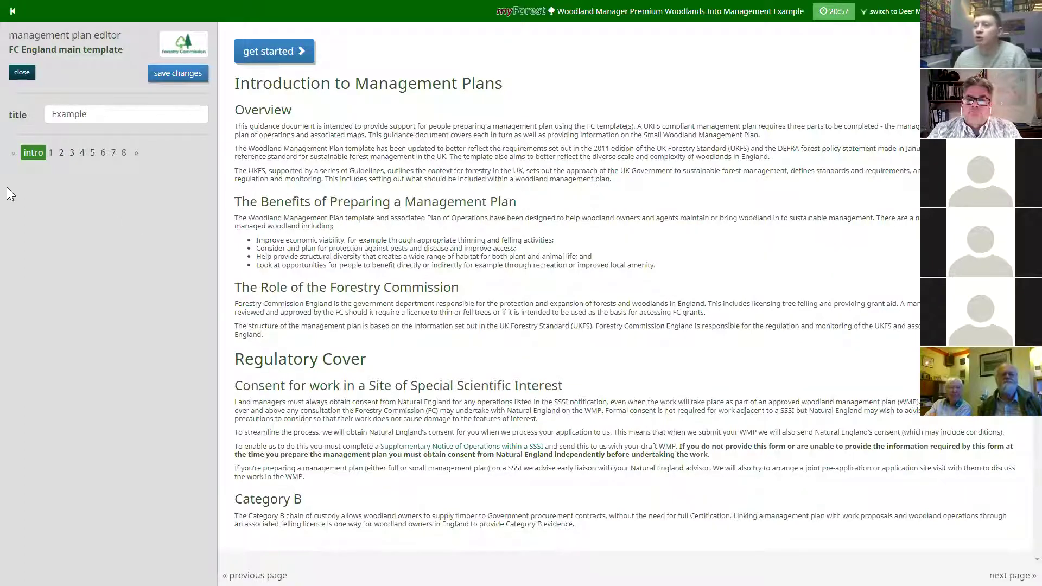
Step: Examine sections 1 to 4 of the management plan, from the plan details through to the woodland survey's designation and species tables
click(50, 153)
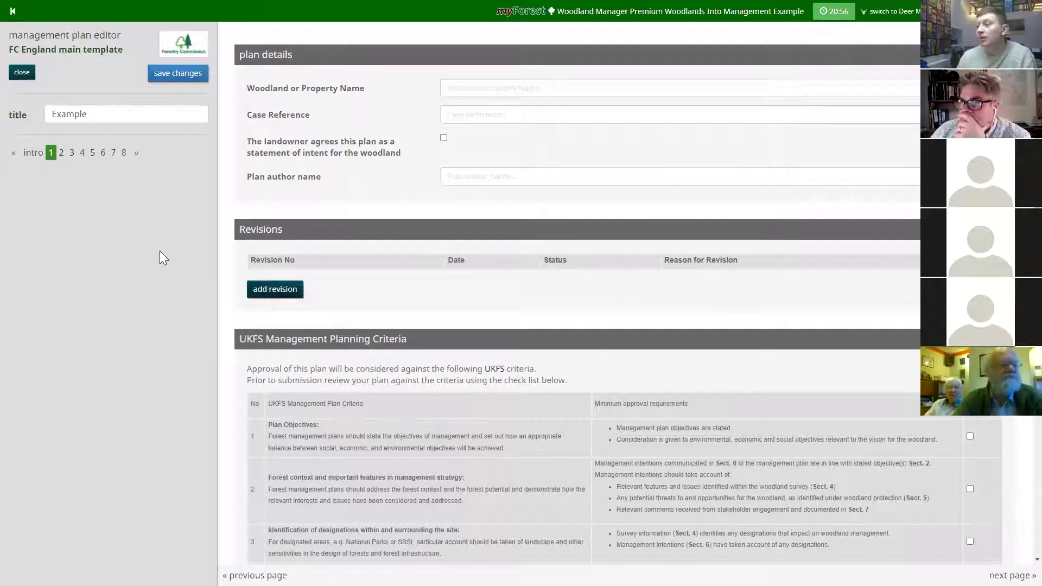
click(62, 153)
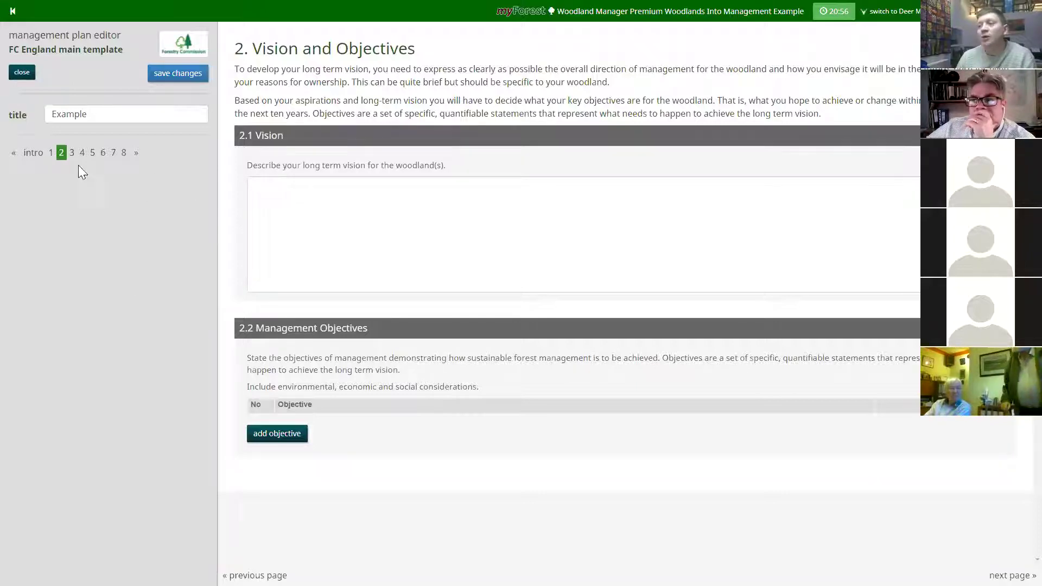
click(303, 196)
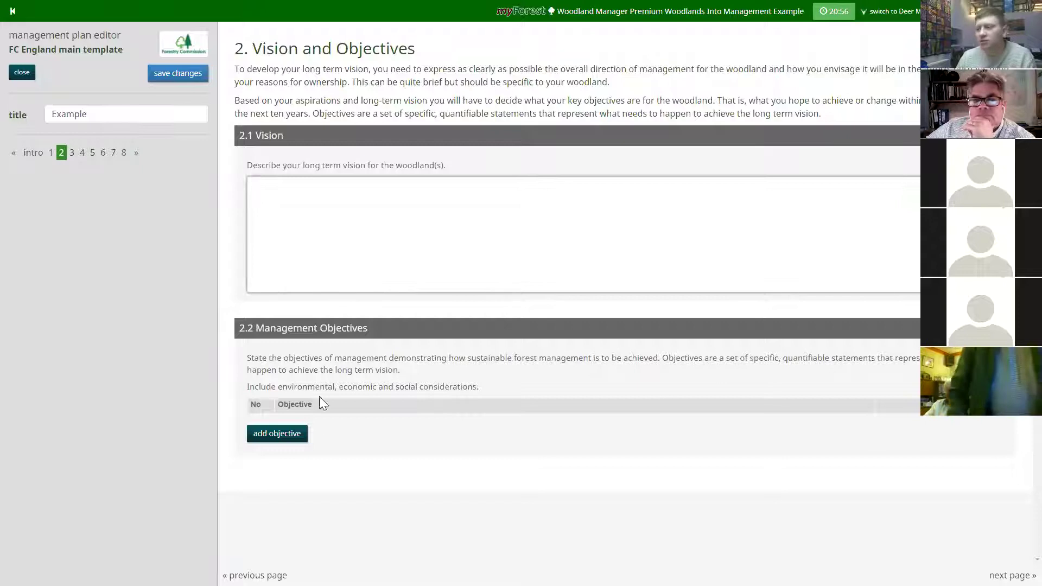
click(71, 152)
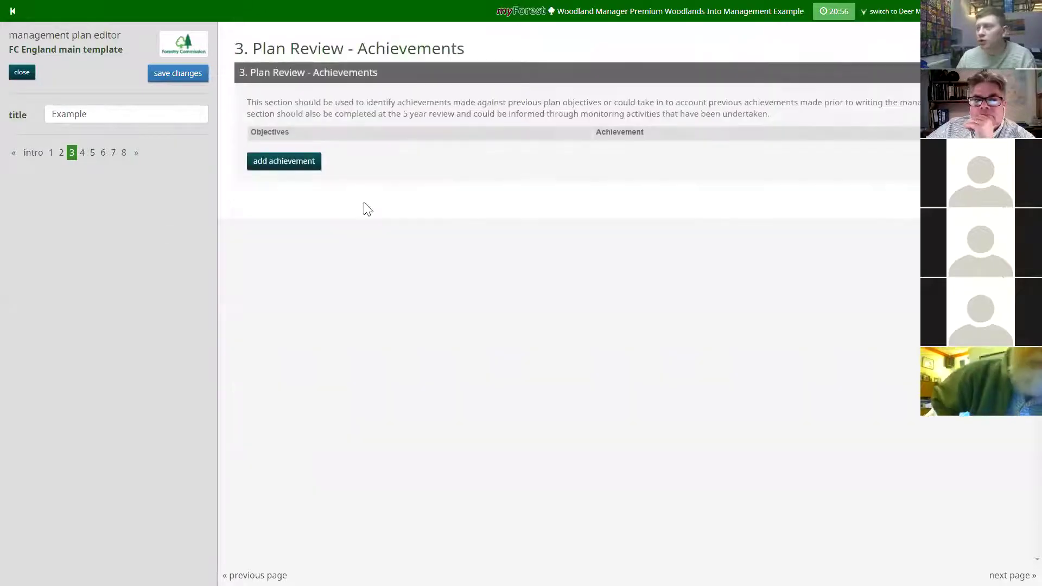
click(82, 153)
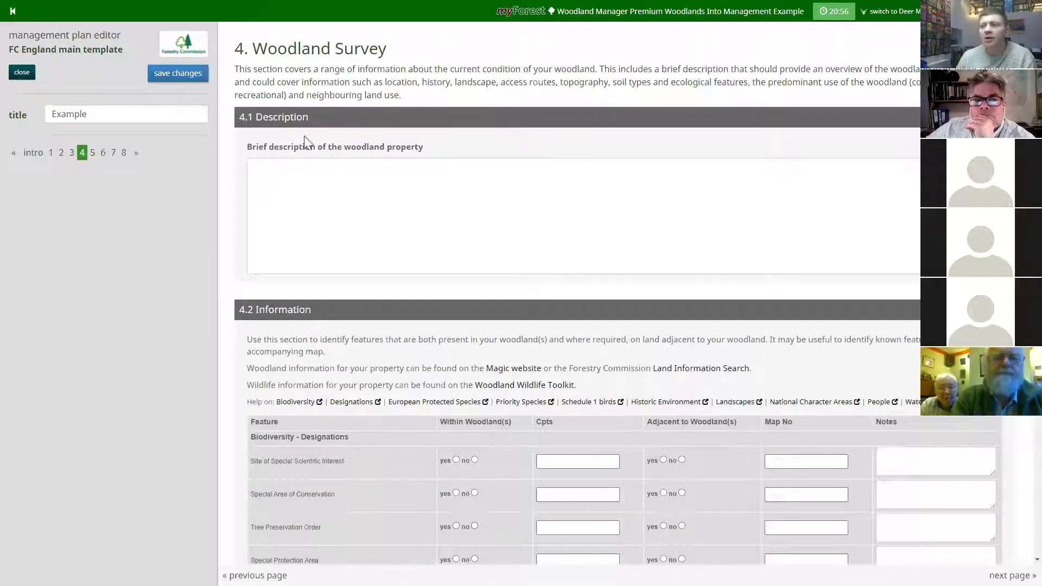
scroll(360, 328, down, 2)
scroll(480, 323, up, 2)
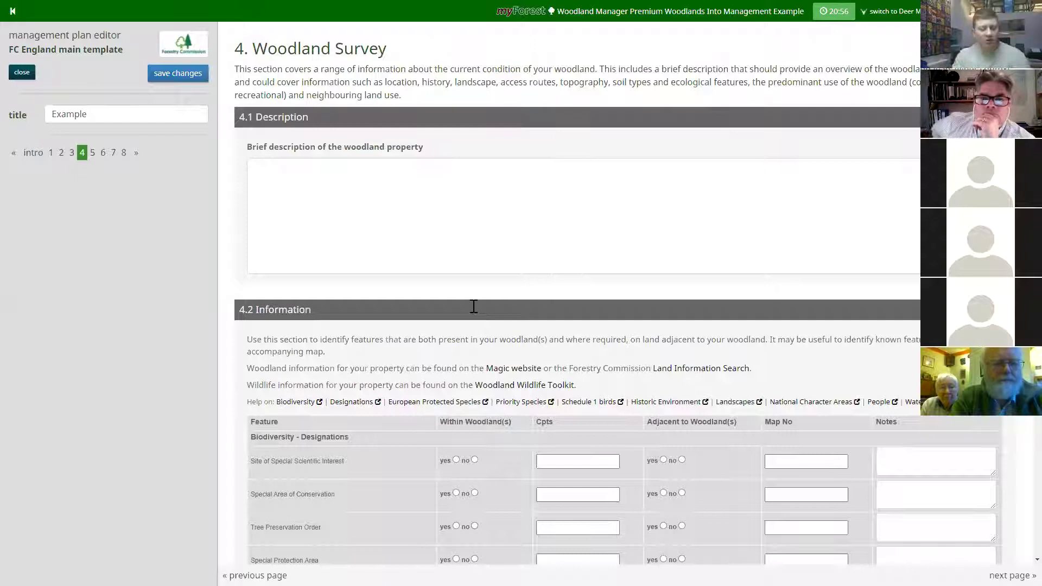
scroll(400, 395, down, 4)
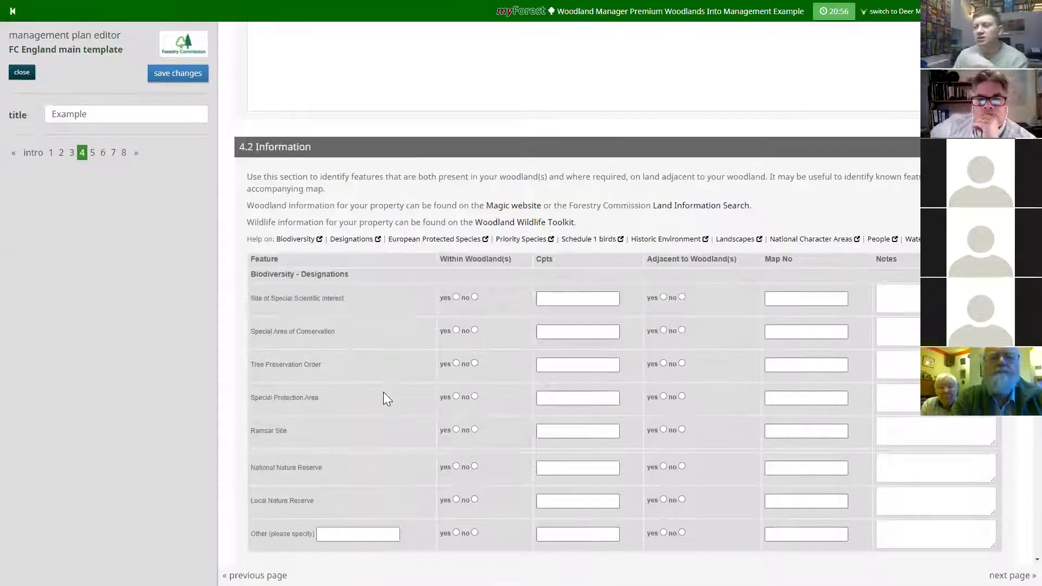
scroll(375, 310, down, 1)
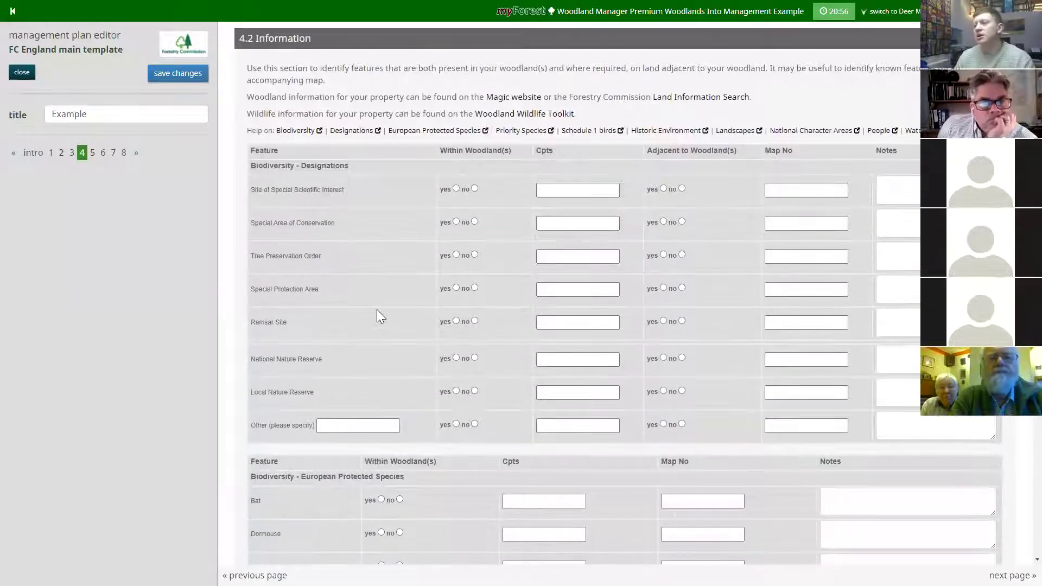
scroll(377, 309, down, 1)
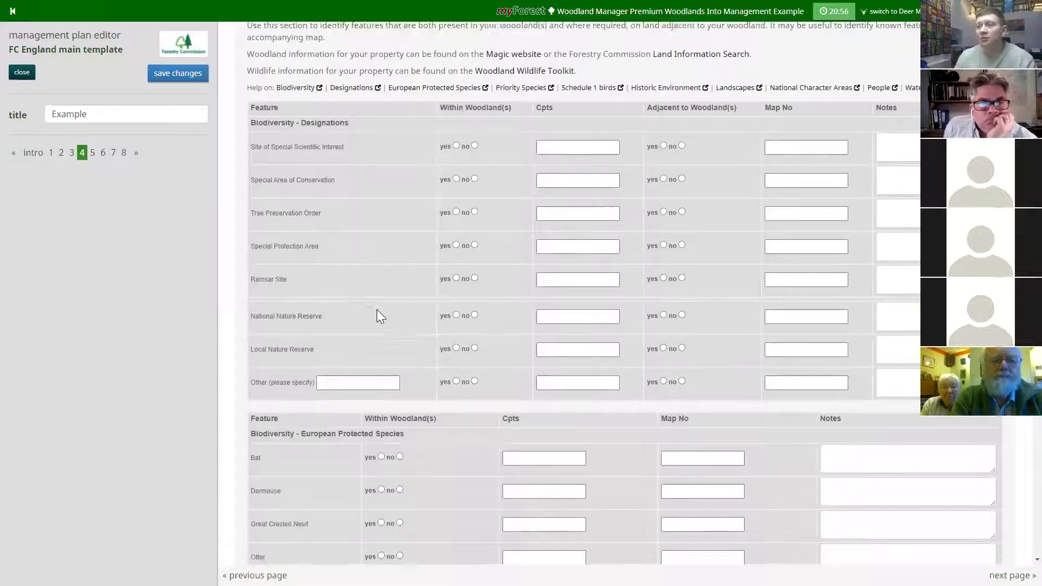
scroll(294, 317, up, 1)
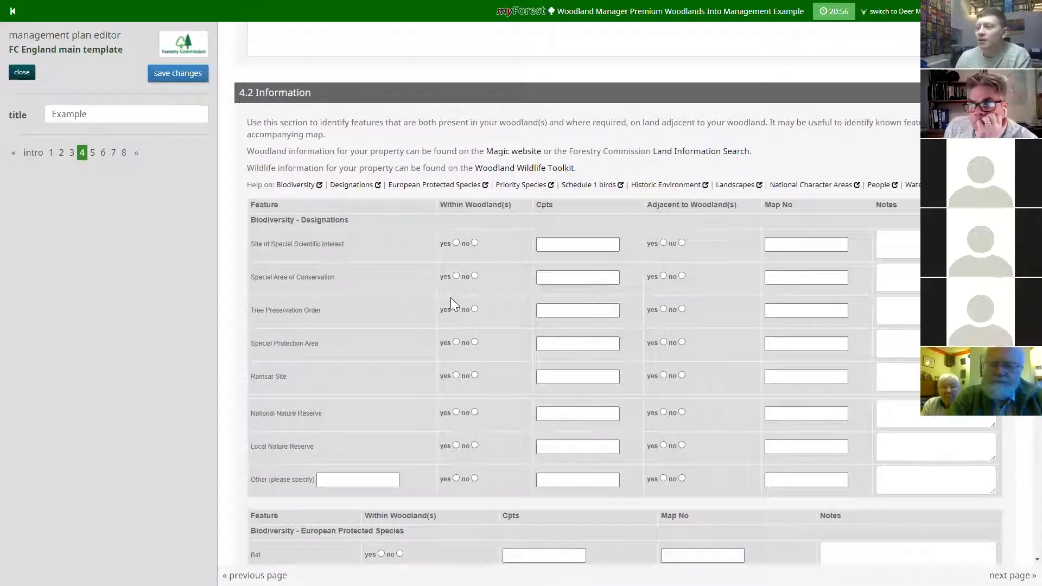
Step: Examine plan sections 5 to 8, covering woodland protection risks, management strategy, stakeholder engagement and monitoring
click(92, 152)
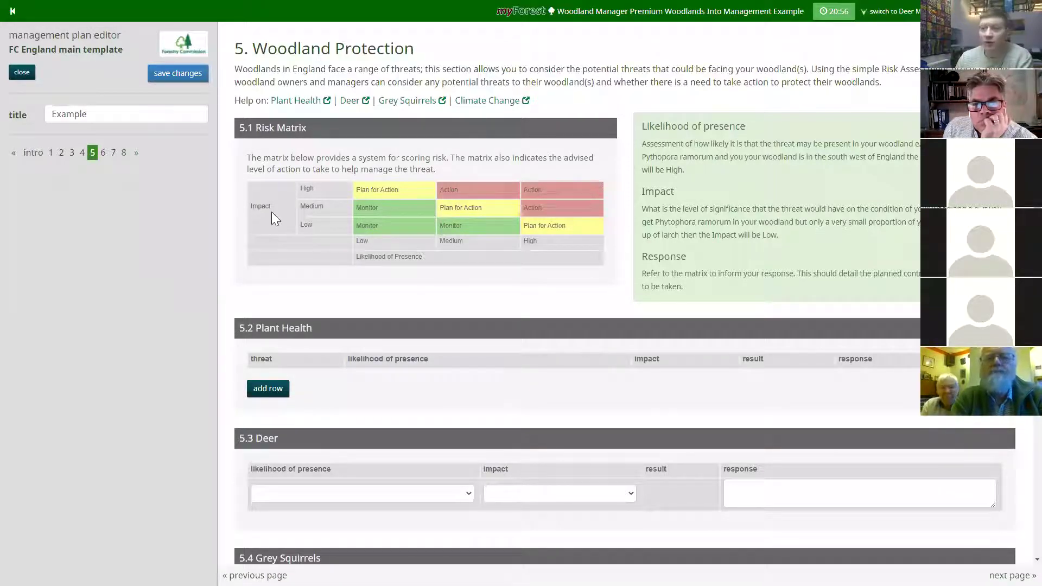
scroll(326, 237, down, 1)
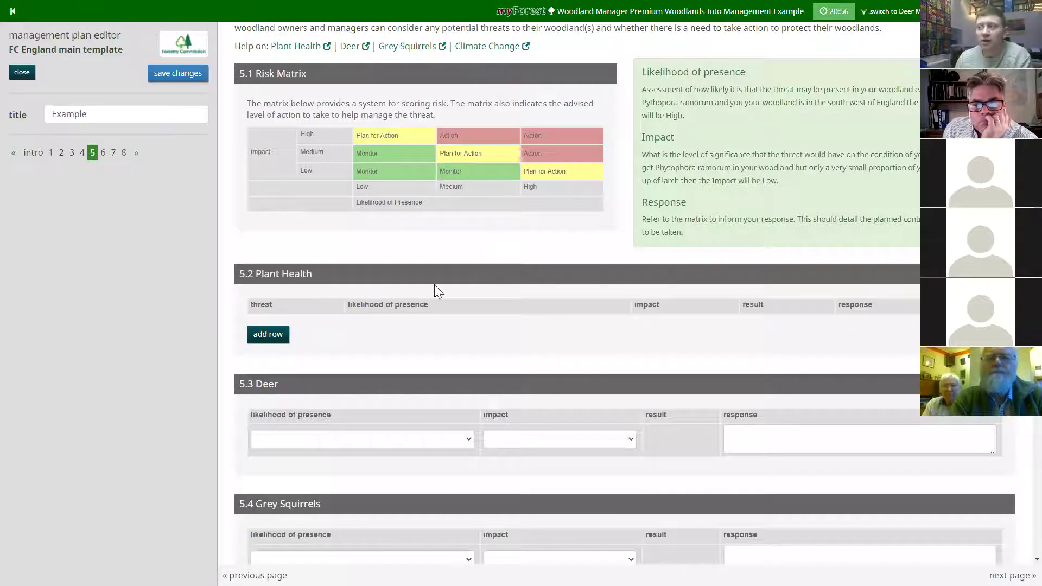
scroll(374, 283, down, 1)
scroll(353, 300, up, 2)
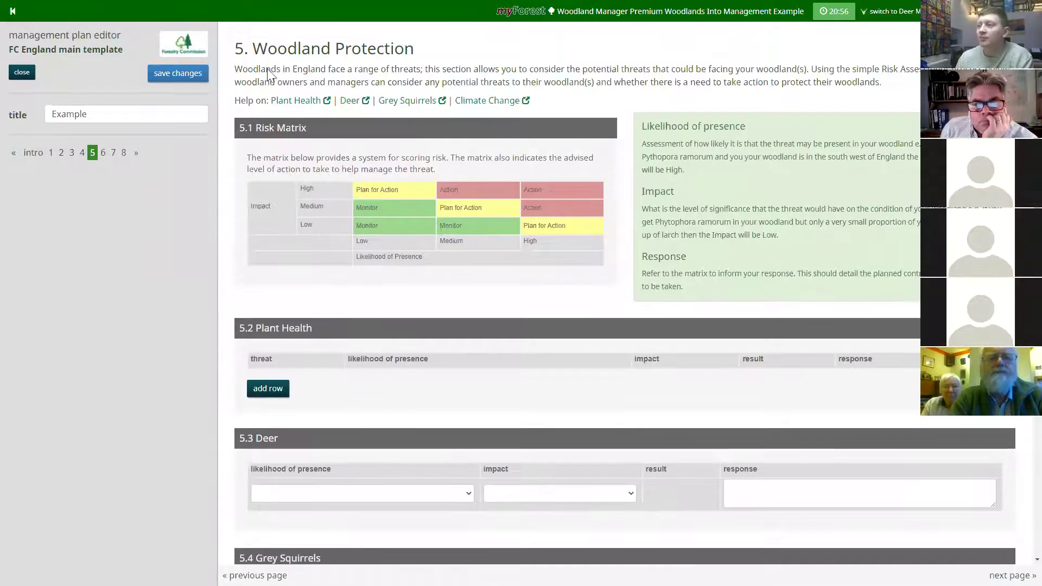
scroll(428, 310, down, 6)
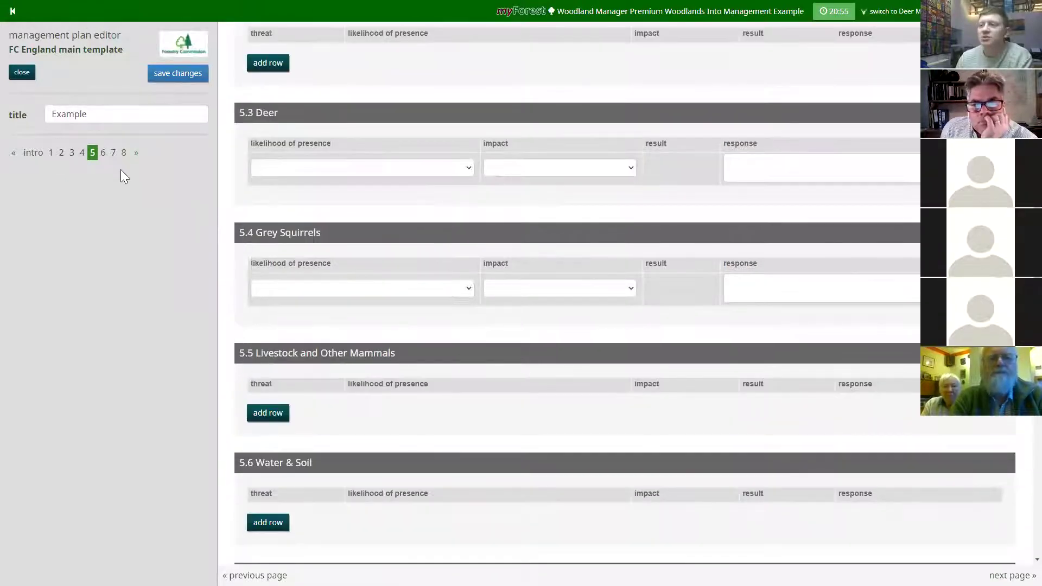
click(103, 153)
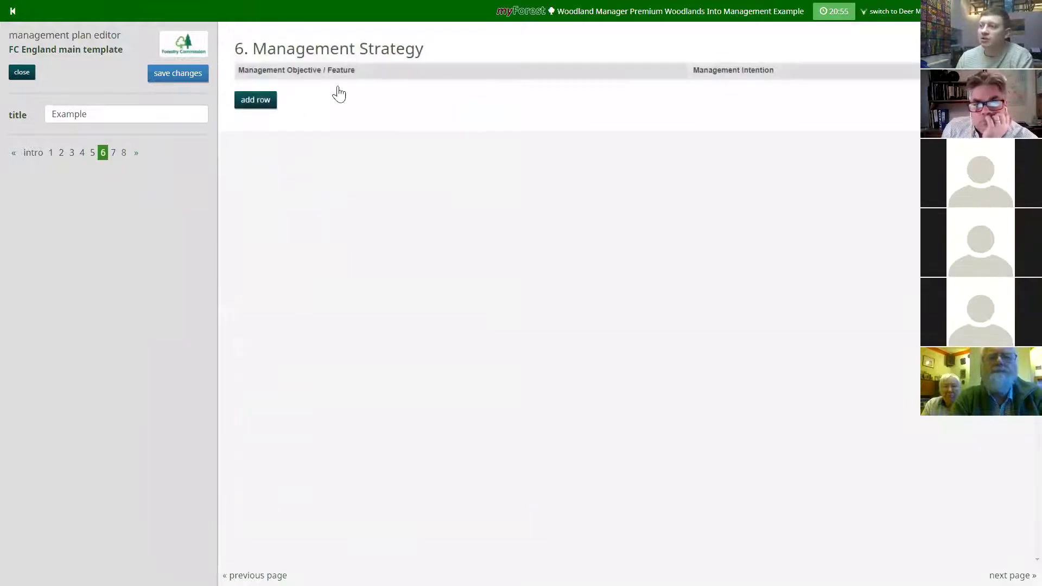
click(113, 152)
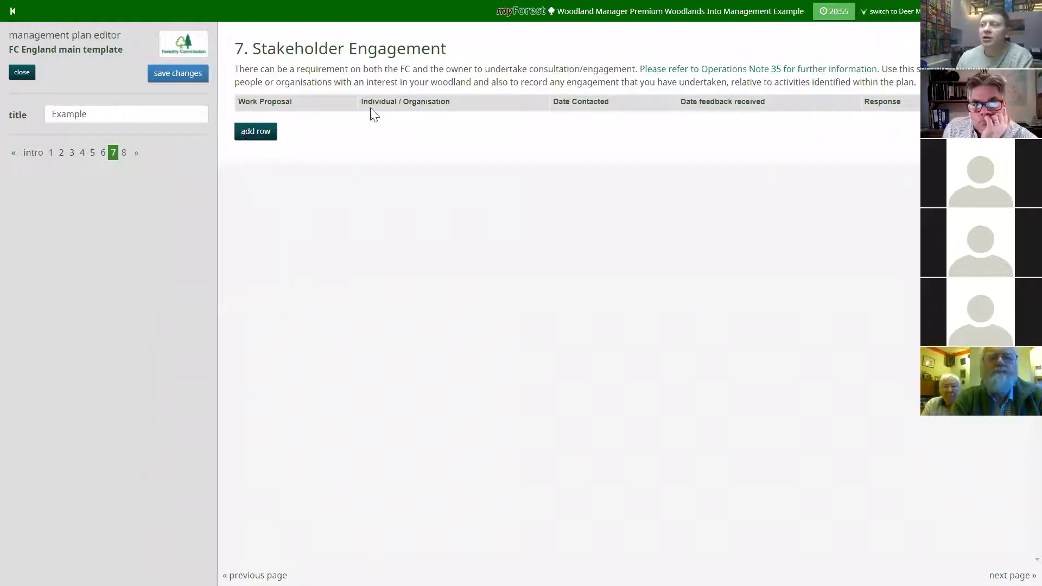
click(124, 153)
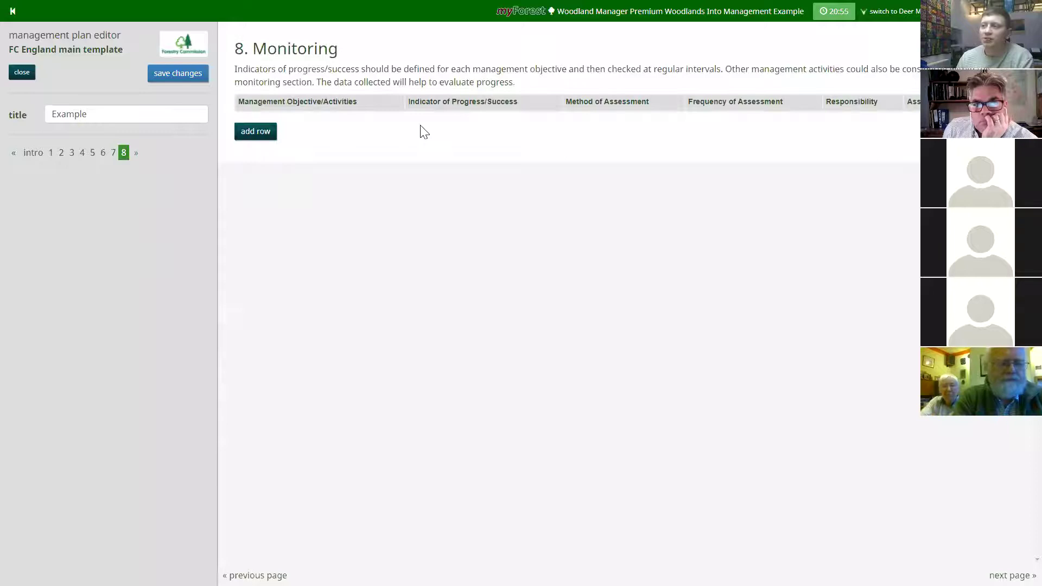
Step: Enter "Example PLan" as the long-term vision in section 2 of the management plan and save the changes
click(71, 153)
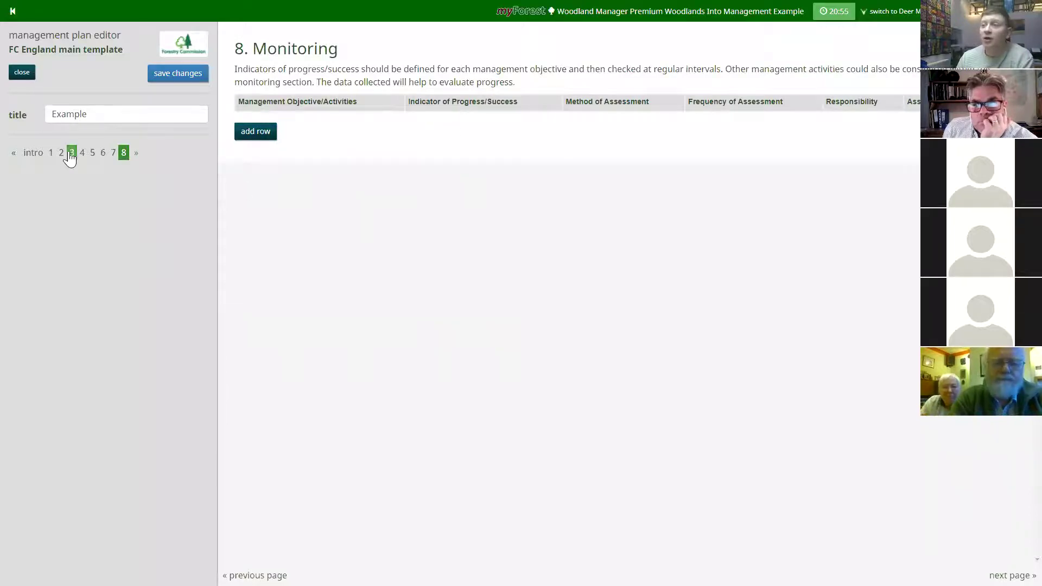
click(61, 157)
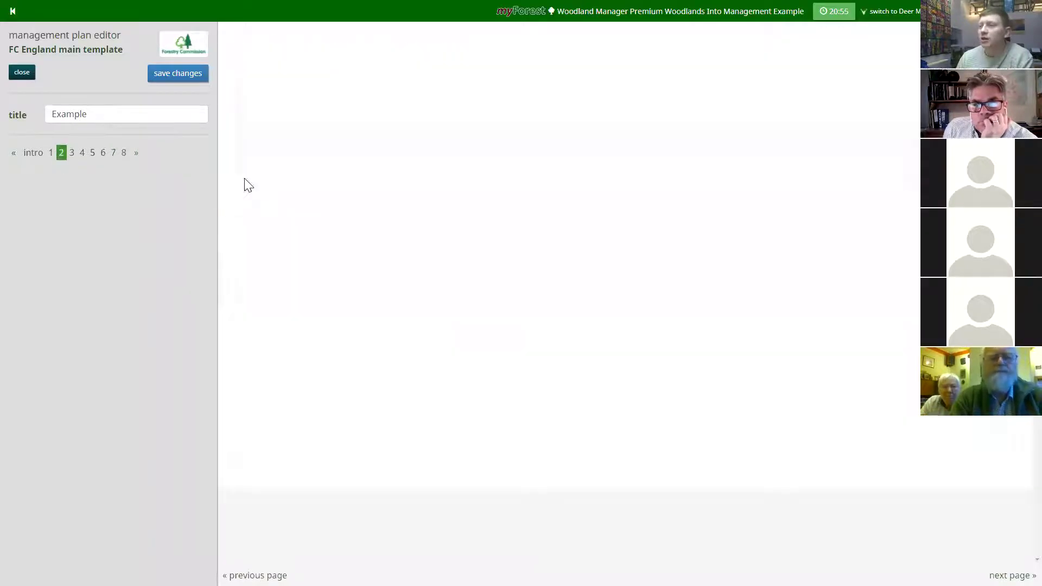
text(Exa)
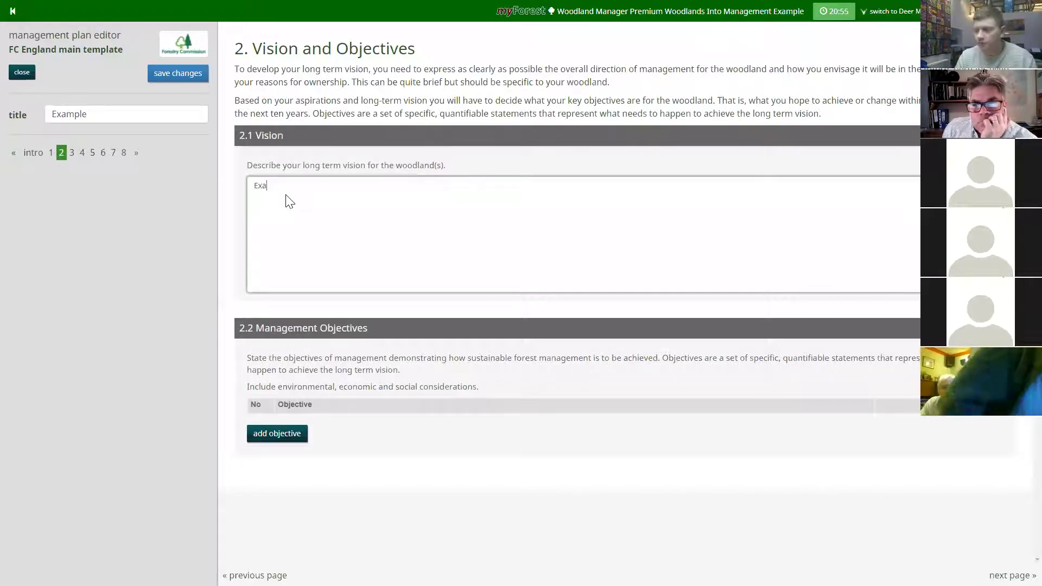
text(mple PLan)
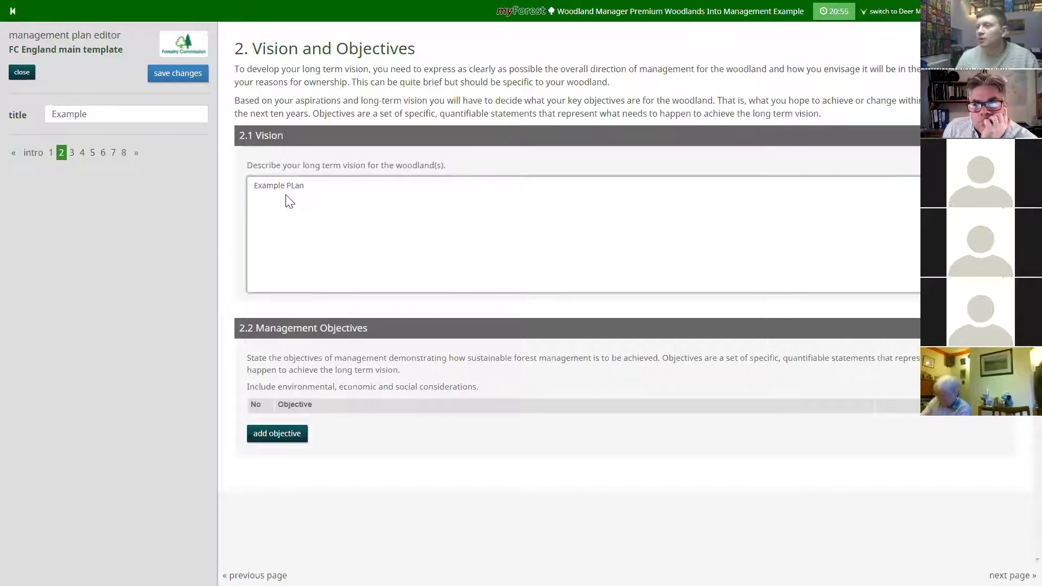
click(177, 80)
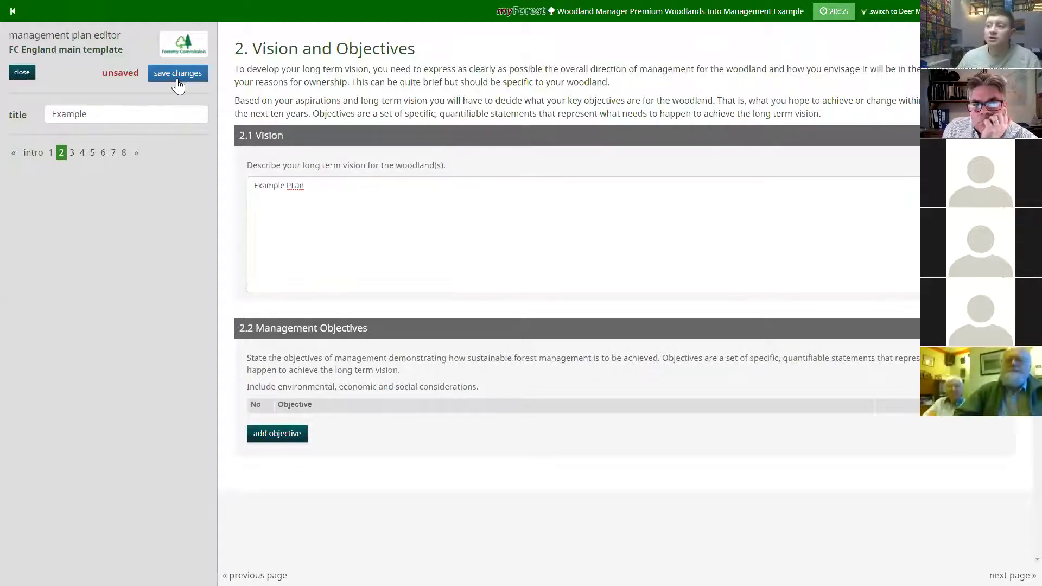
click(178, 80)
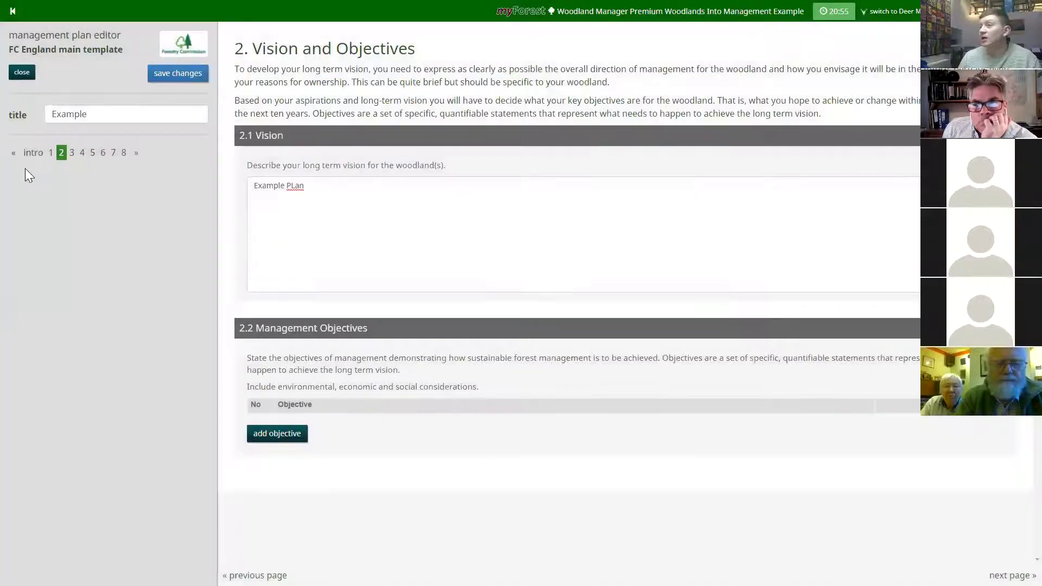
Step: Leave the plan editor after sections 3 and 4, download the Example management plan as a PDF and open it
click(77, 151)
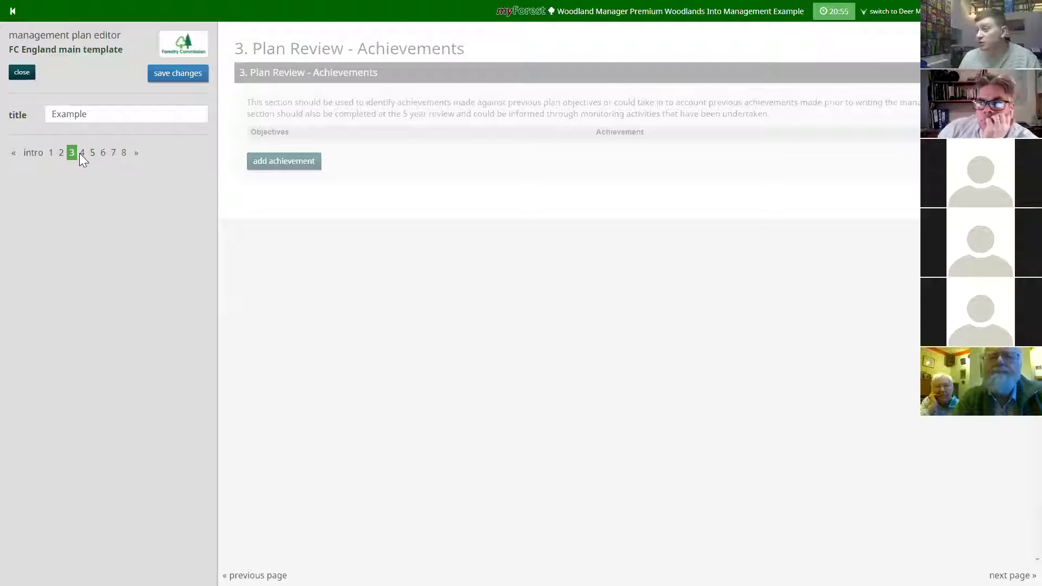
click(81, 153)
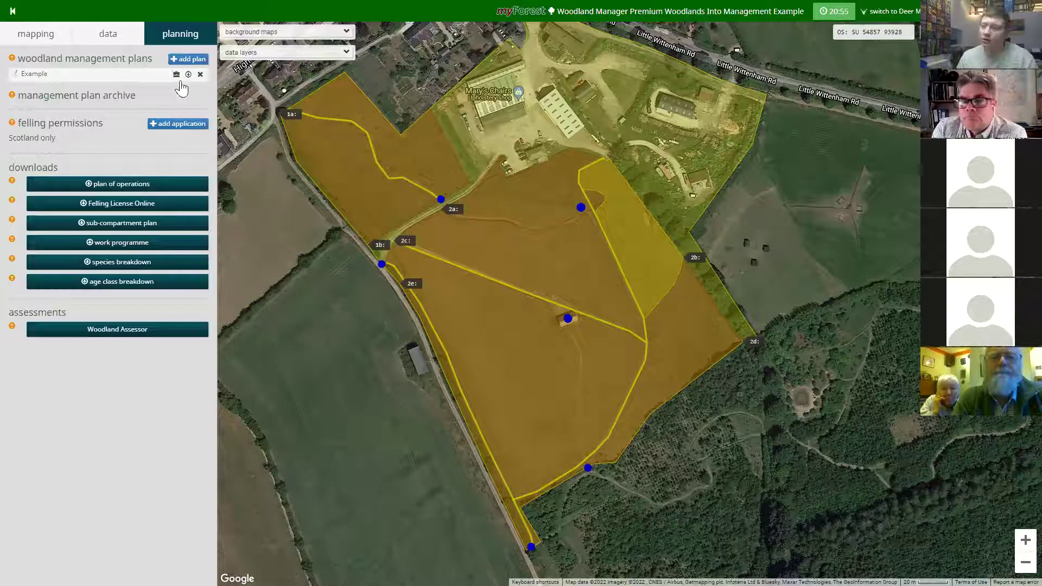
click(189, 77)
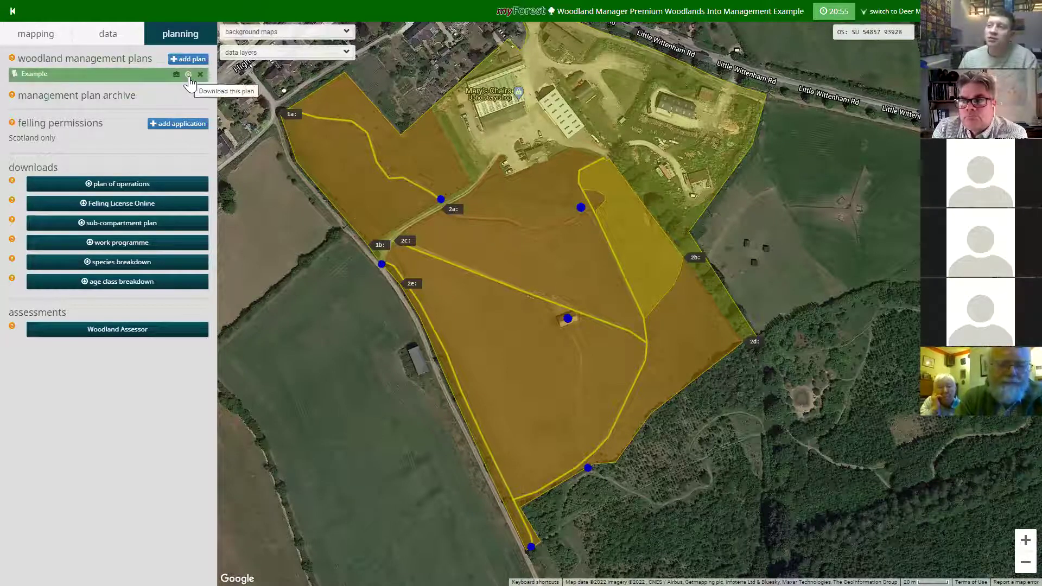
click(188, 75)
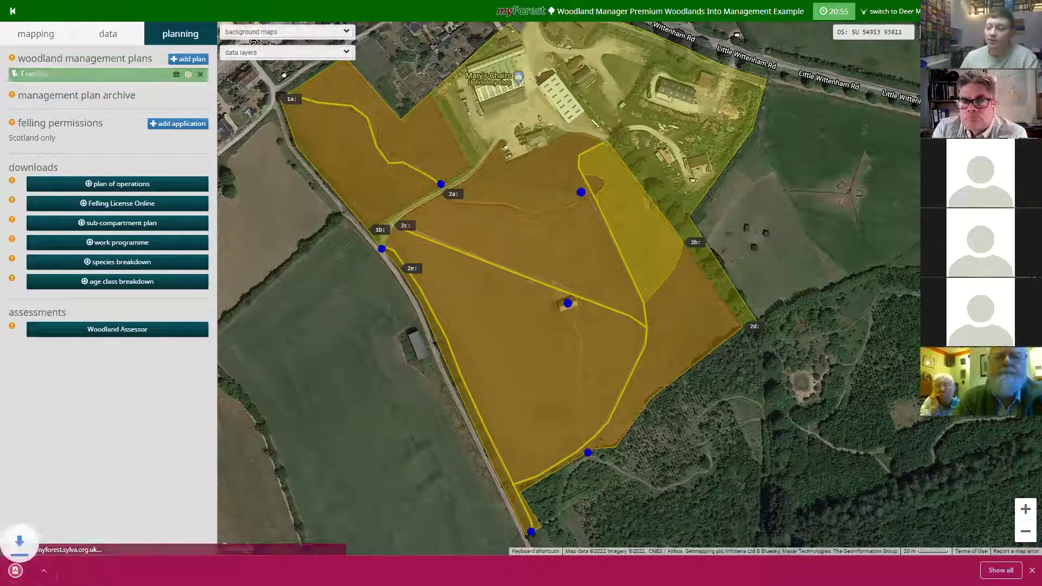
click(64, 571)
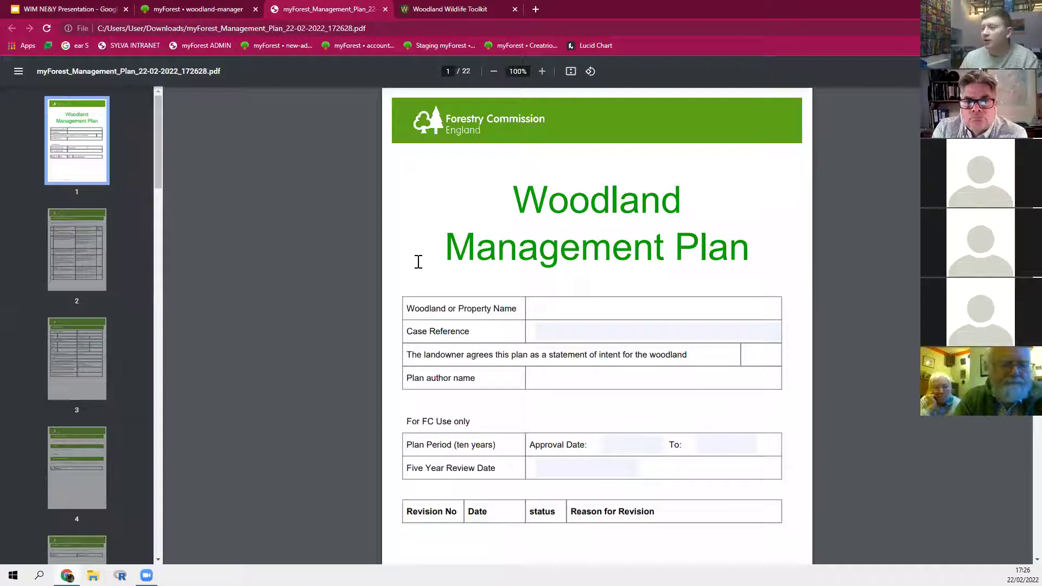
Step: Examine the downloaded management plan PDF from the cover through the UKFS criteria, vision and survey tables, and close it
scroll(417, 258, down, 5)
scroll(523, 251, down, 10)
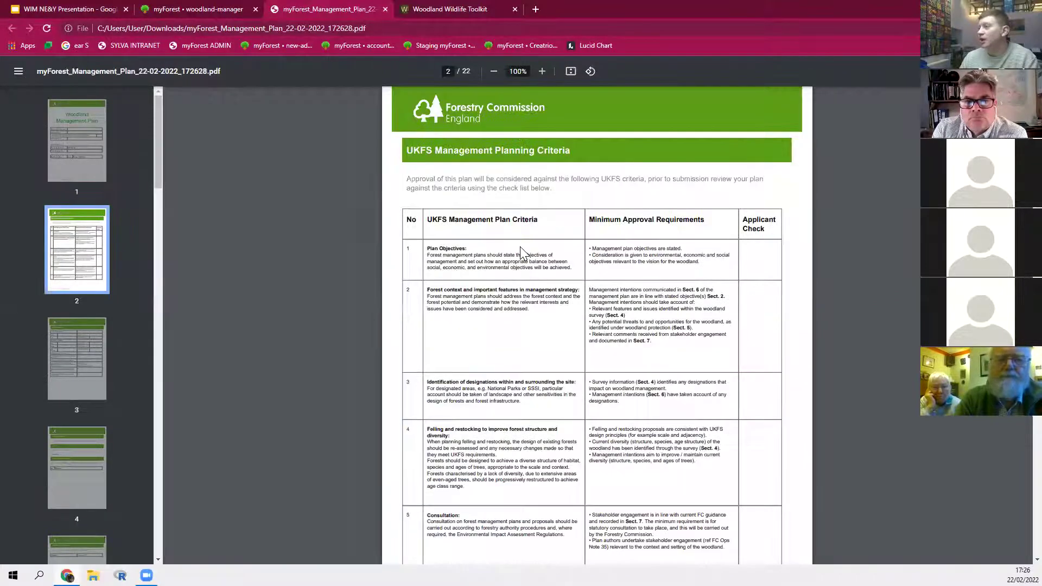
scroll(519, 250, down, 10)
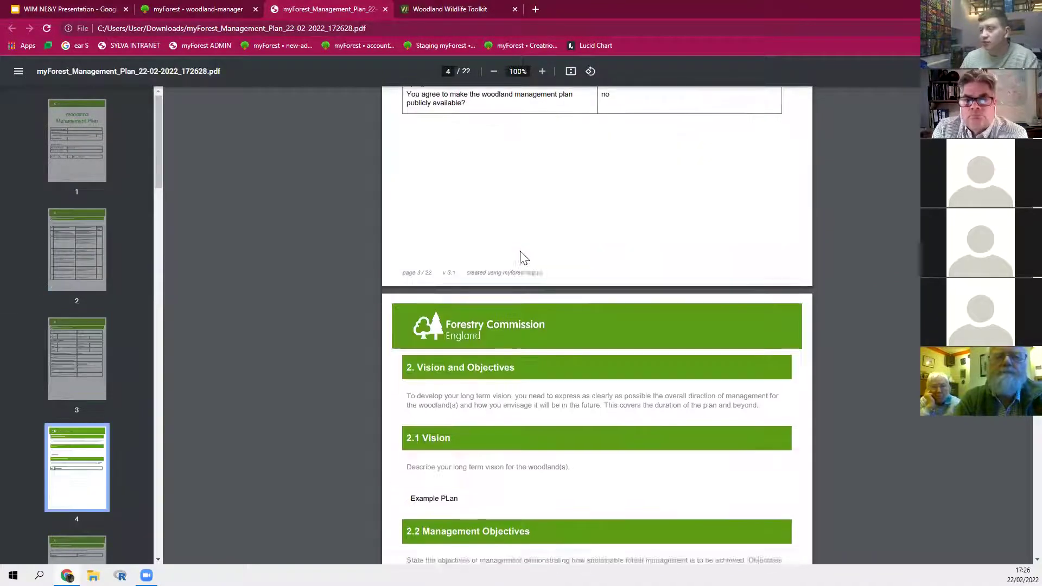
scroll(557, 326, down, 20)
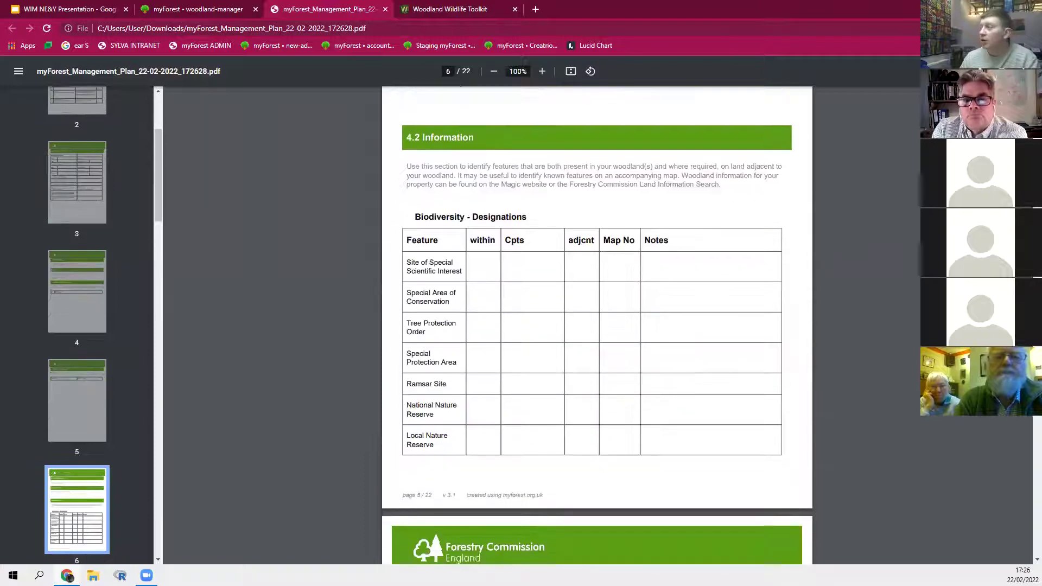
scroll(597, 326, down, 20)
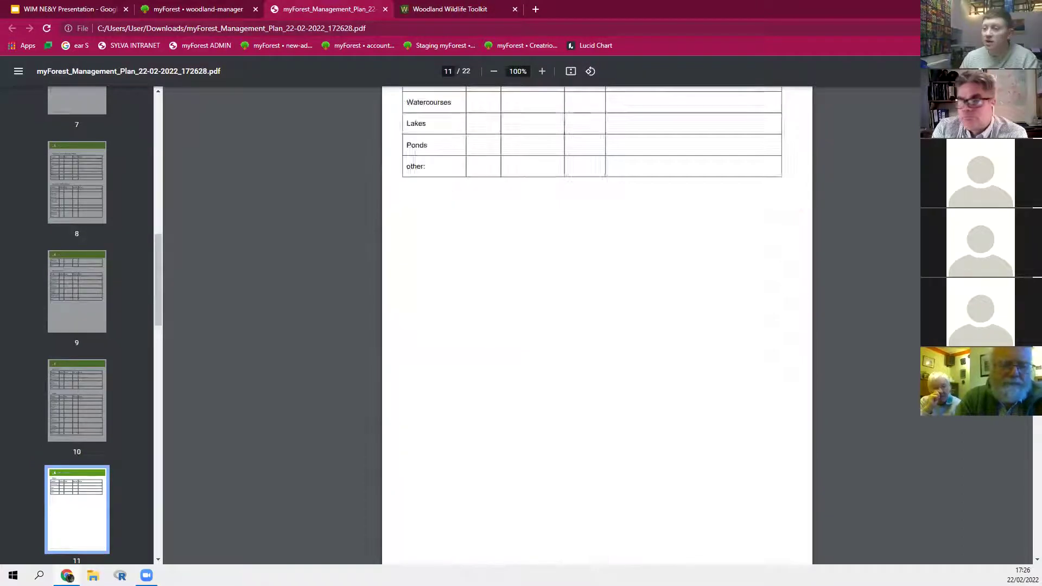
key(Home)
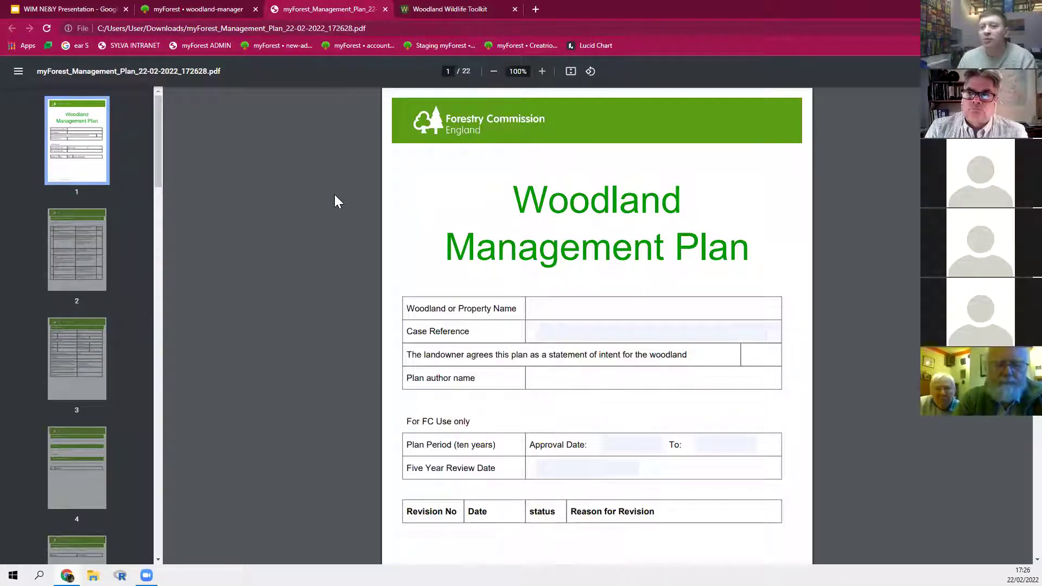
click(385, 9)
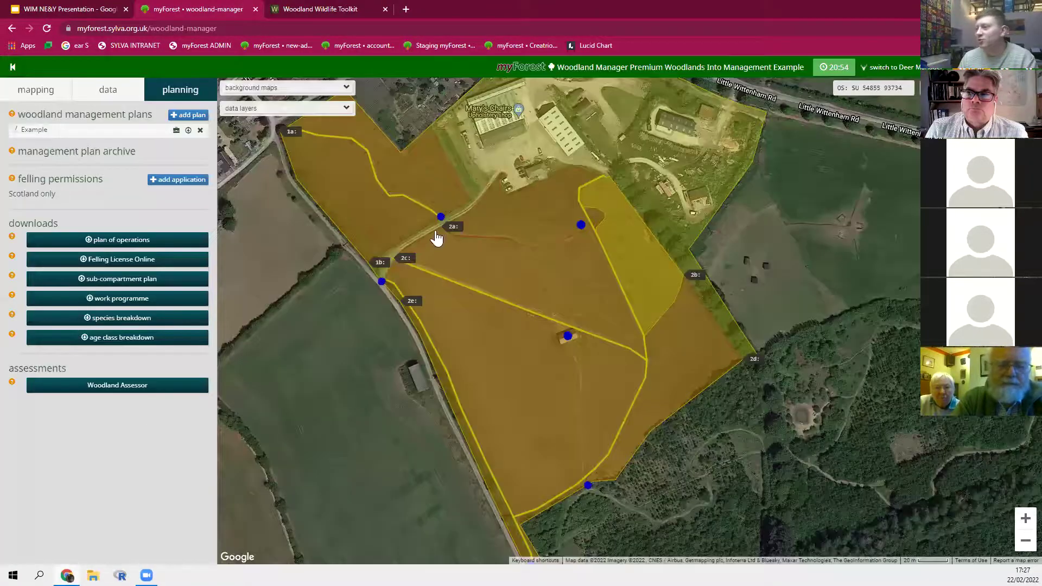
Step: Download the plan of operations spreadsheet for compartment 2
scroll(339, 350, down, 1)
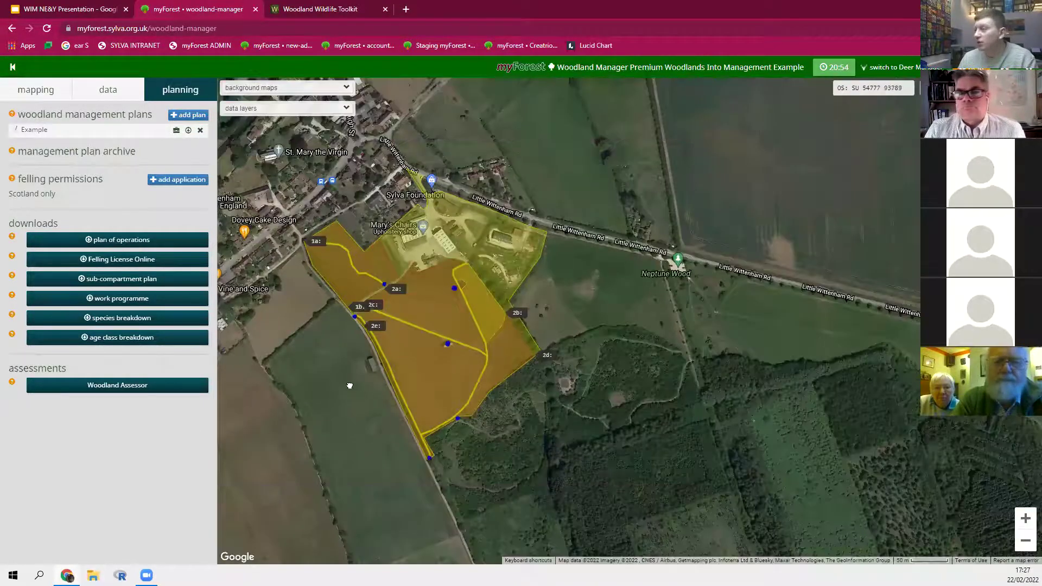
drag(374, 380, 385, 384)
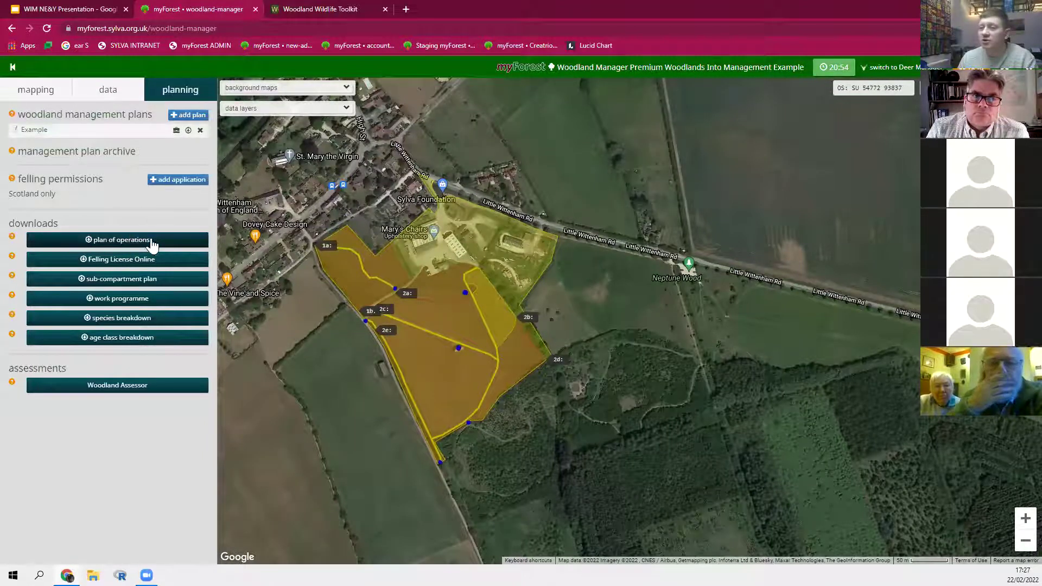
click(122, 239)
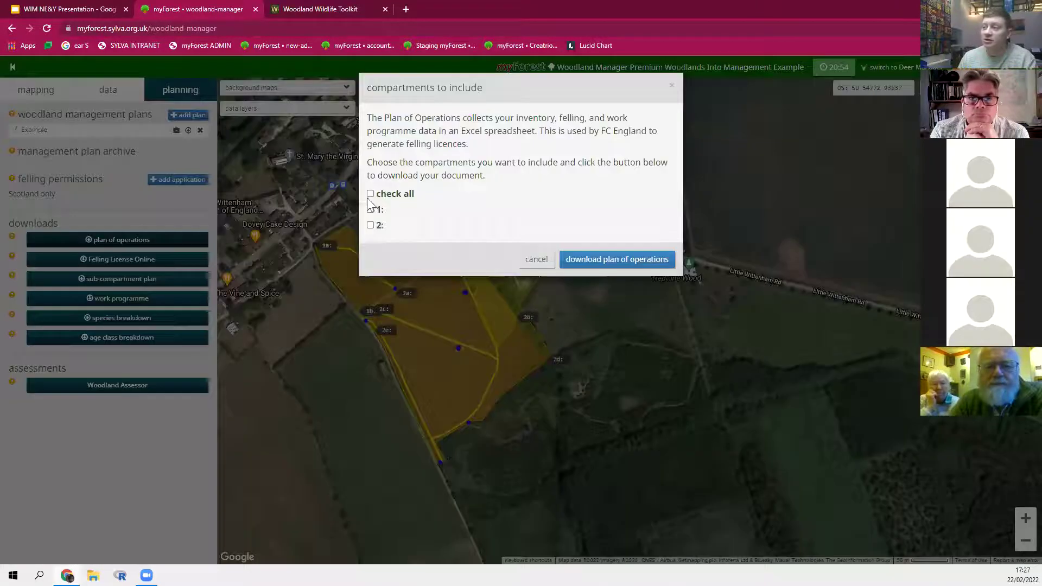
click(370, 225)
click(658, 262)
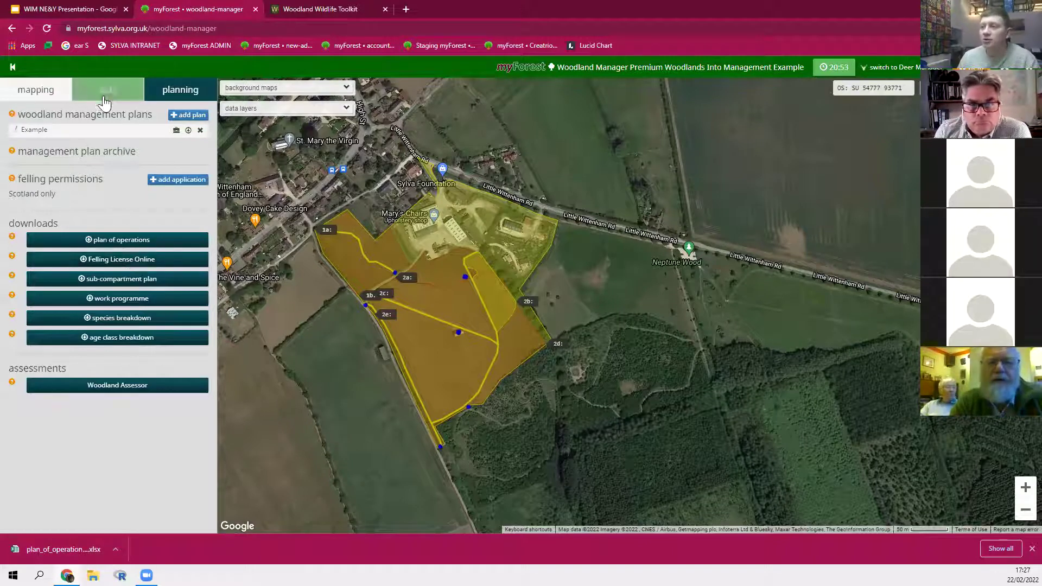
Step: Examine the Felling License Online download's data requirements and sub-compartment choices, and leave without downloading
click(110, 264)
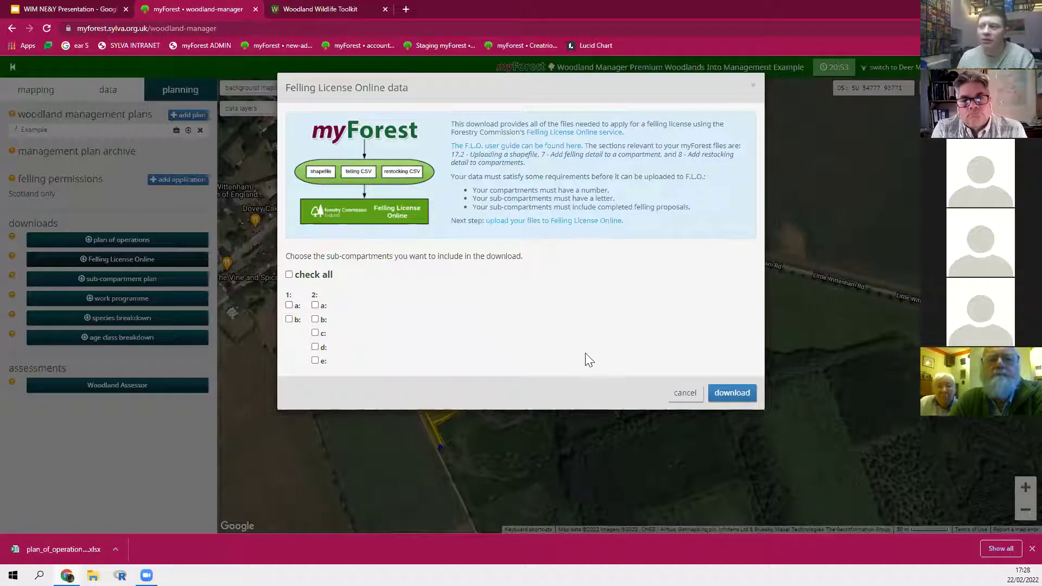
click(676, 393)
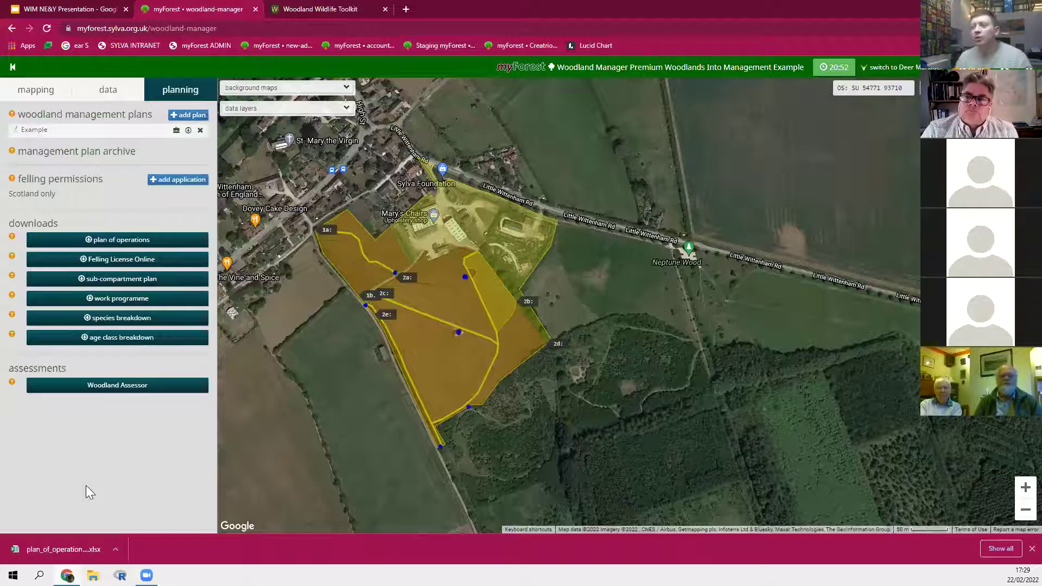
Step: Create a new assessment in the Woodland Assessor and open its General Forestry Practice questions
click(119, 386)
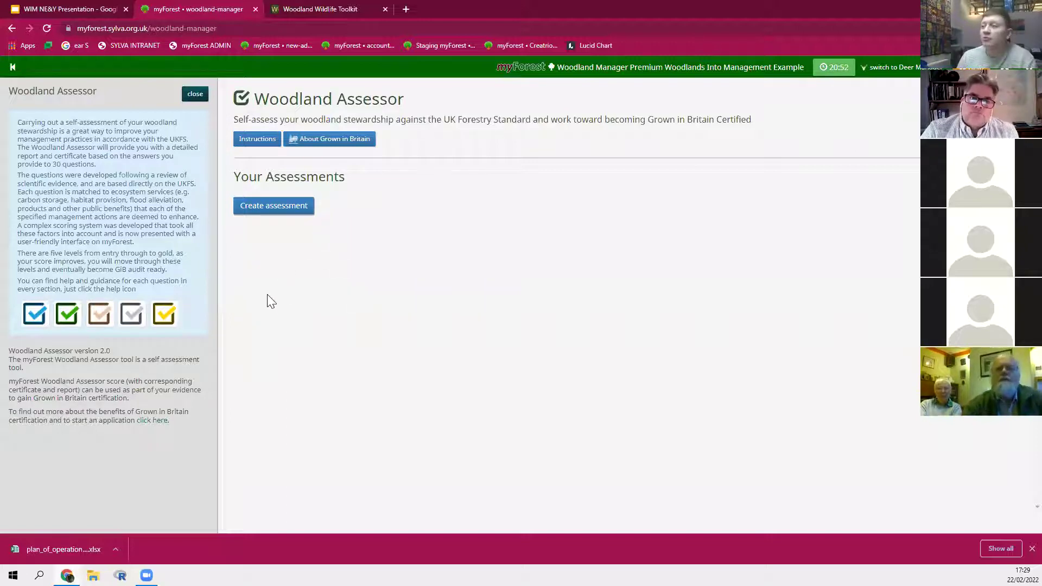
click(274, 205)
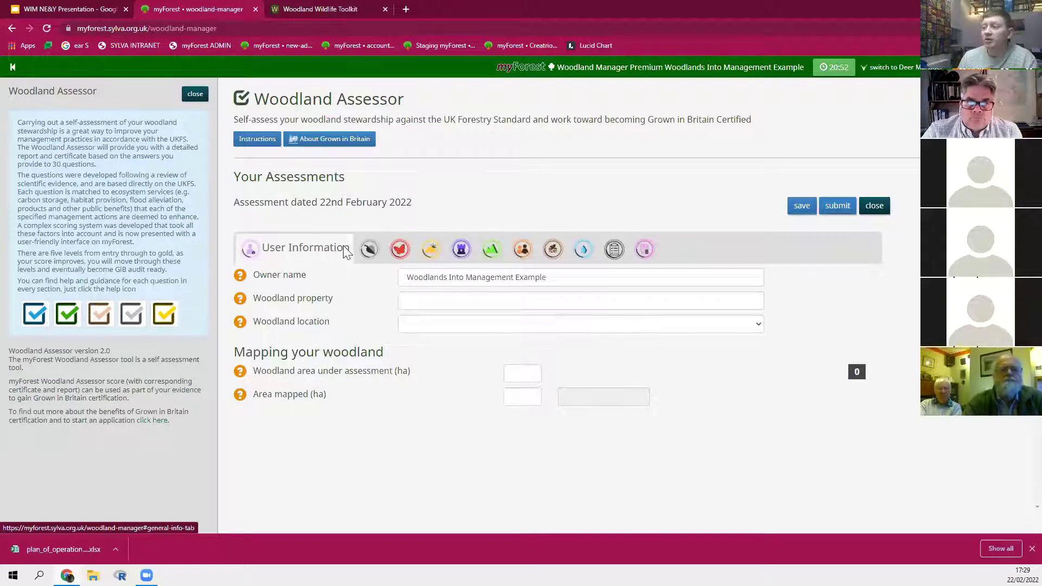
click(369, 247)
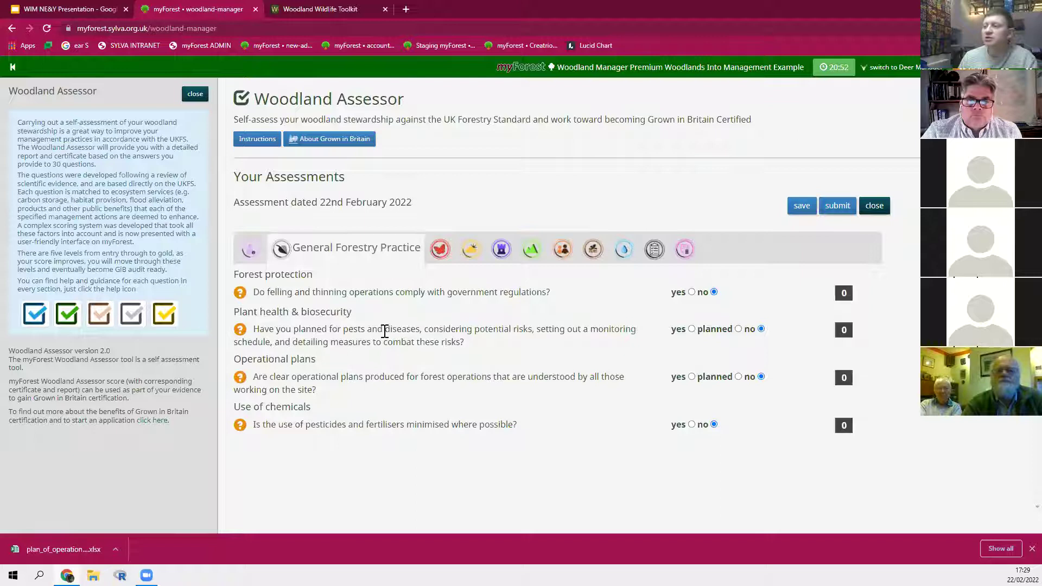
Step: Examine the assessment's Biodiversity questions and the help resources for priority habitats and species, and close the Woodland Assessor
click(439, 250)
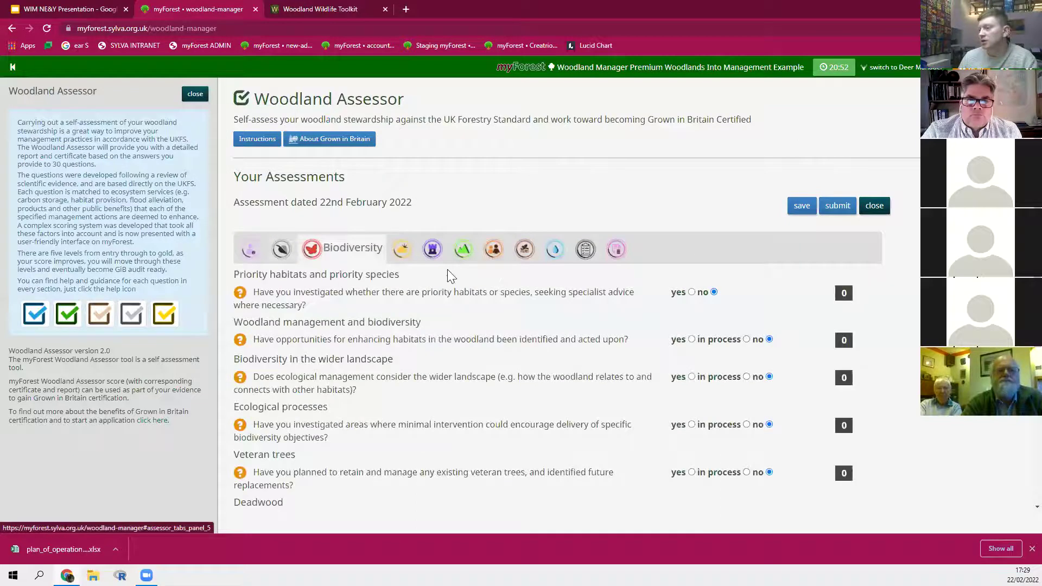
scroll(447, 269, down, 1)
scroll(440, 314, down, 2)
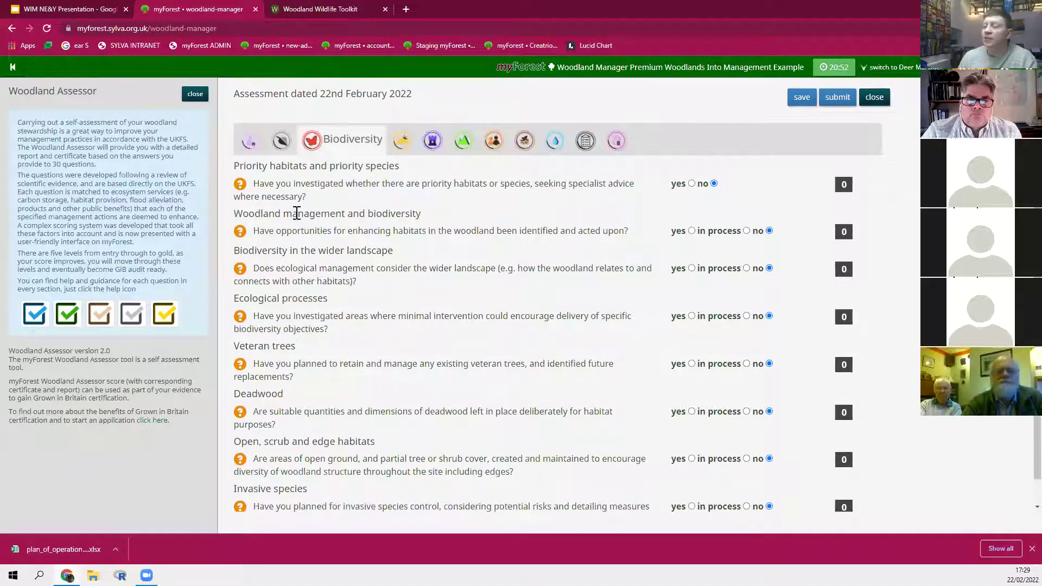
scroll(628, 237, down, 1)
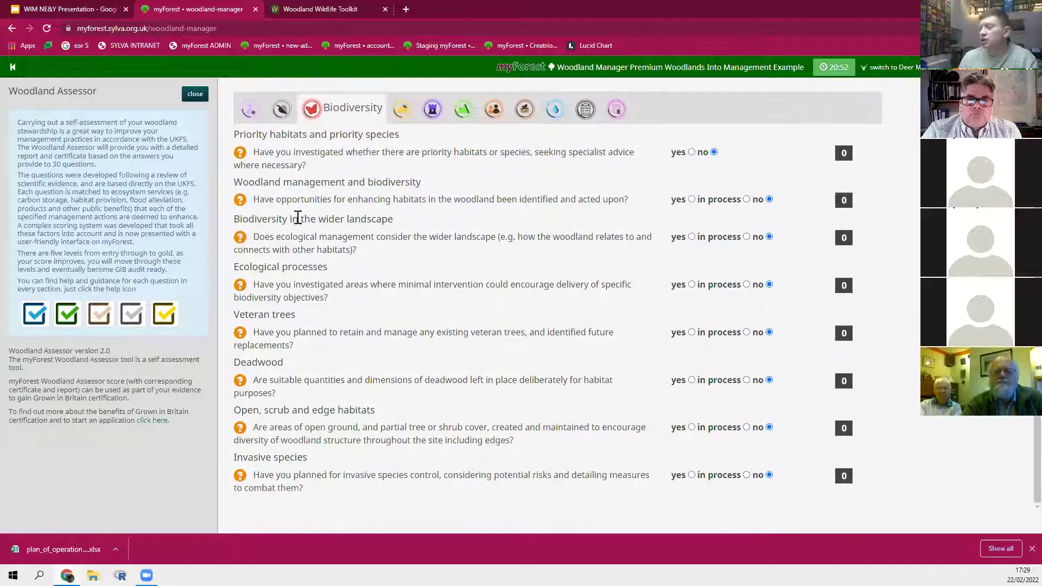
click(240, 153)
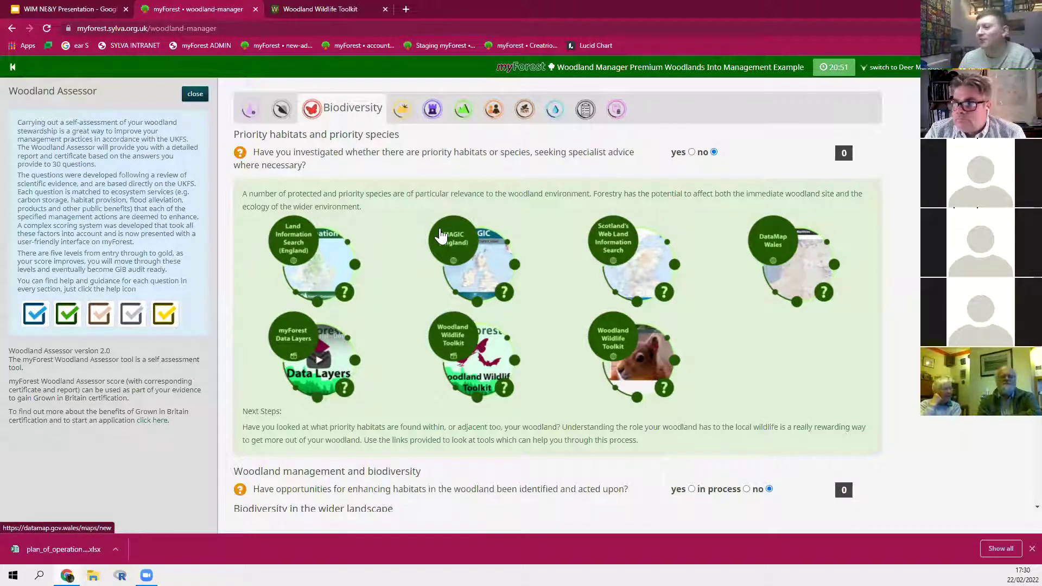
click(195, 95)
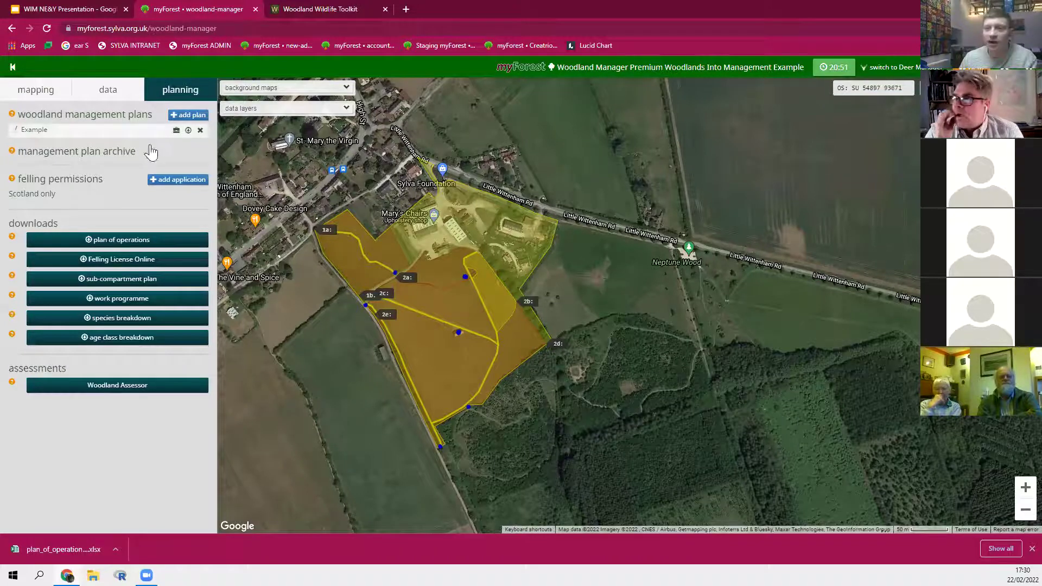
Step: Switch to the WIM NE&Y Presentation in Google Slides and present from the LIVE DEMO slide through to the handbooks and tutorials slide
click(88, 8)
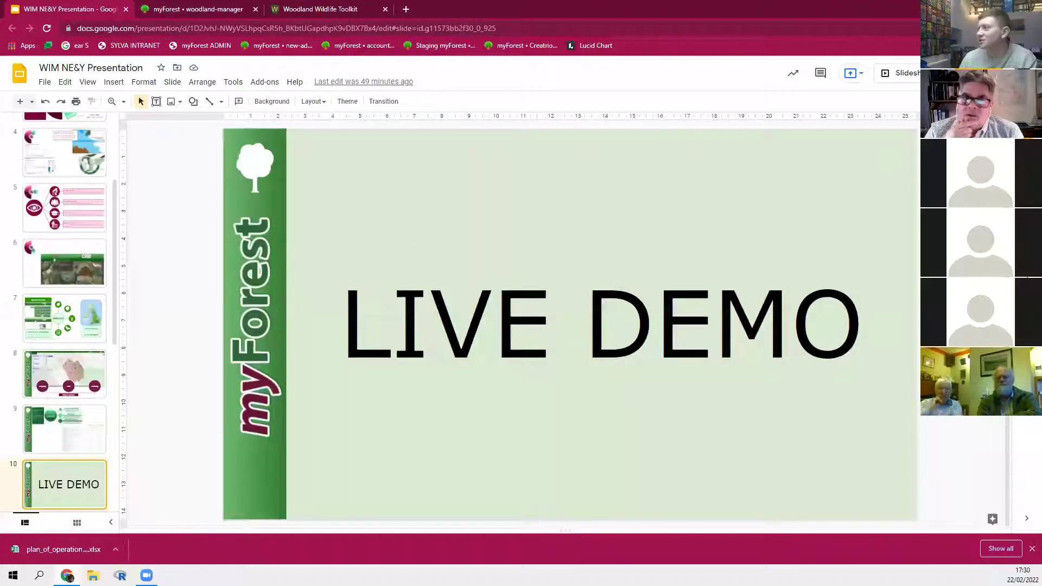
click(902, 75)
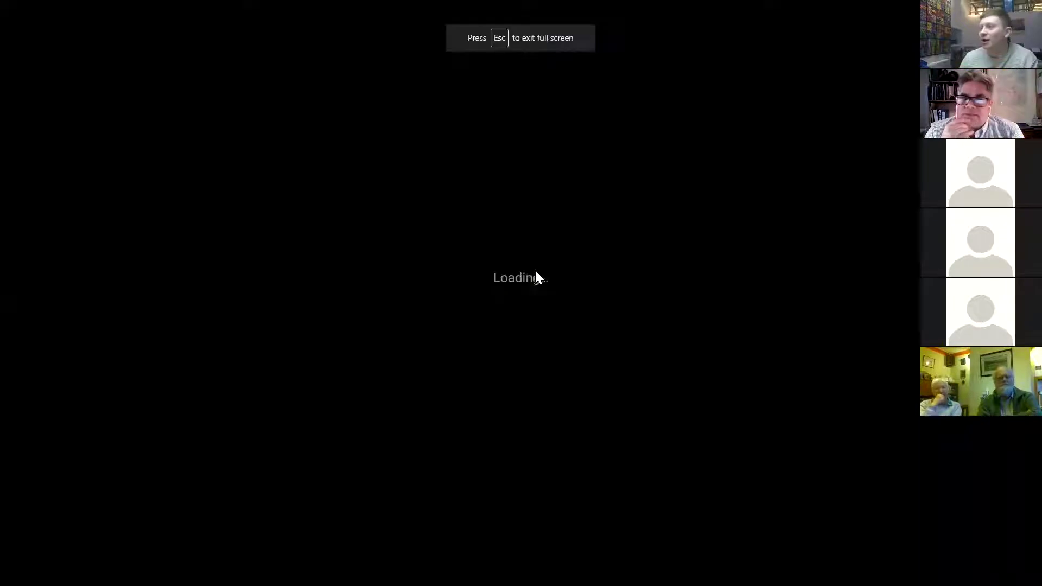
key(Right)
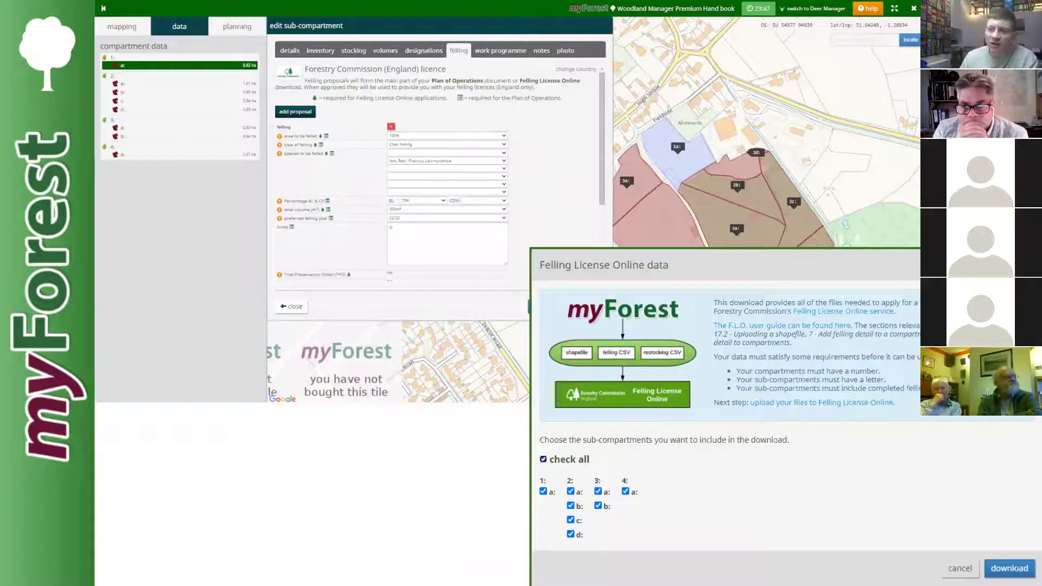
key(Right)
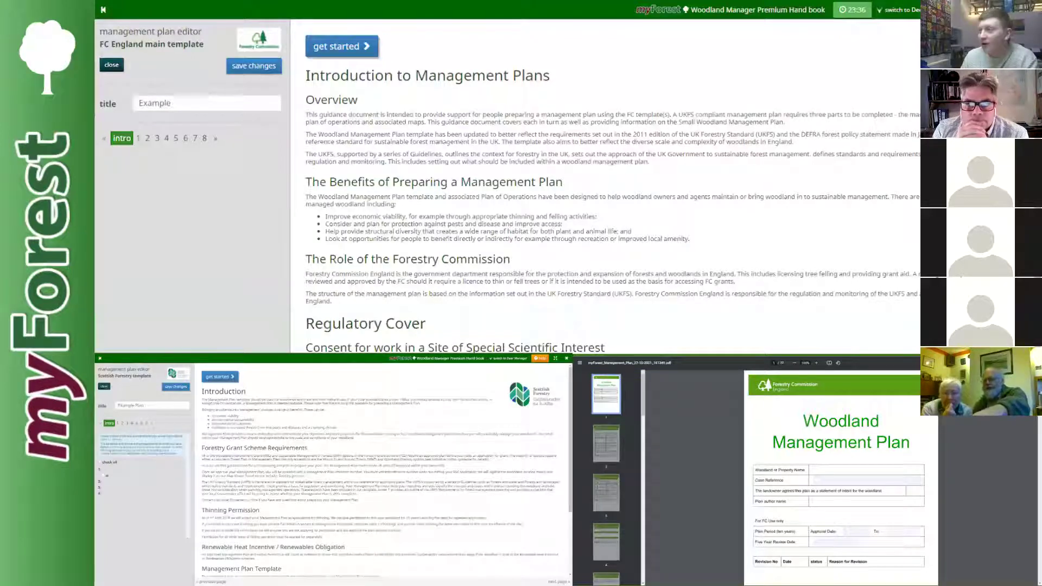
key(Right)
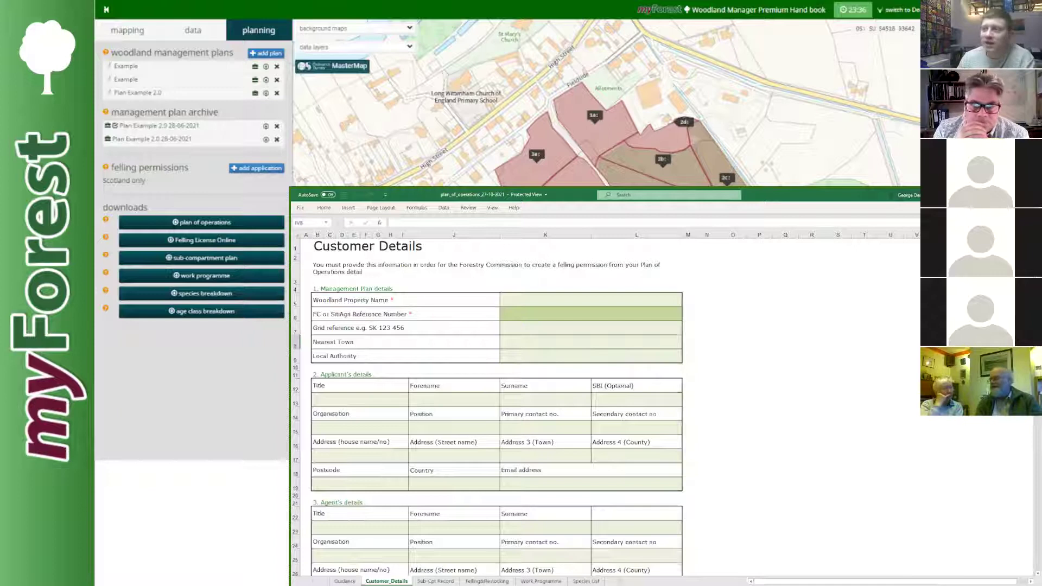
key(Right)
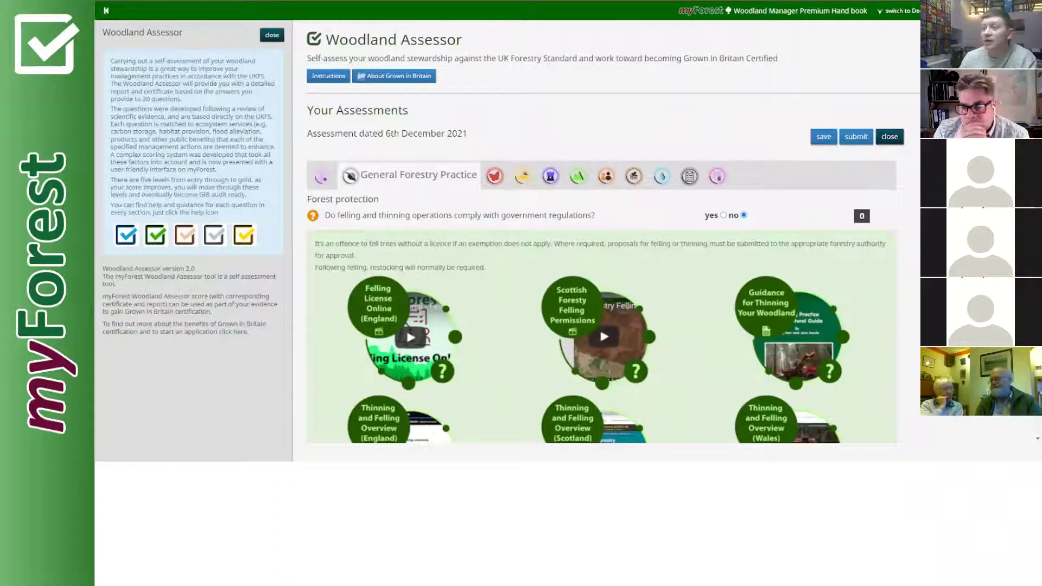
key(Right)
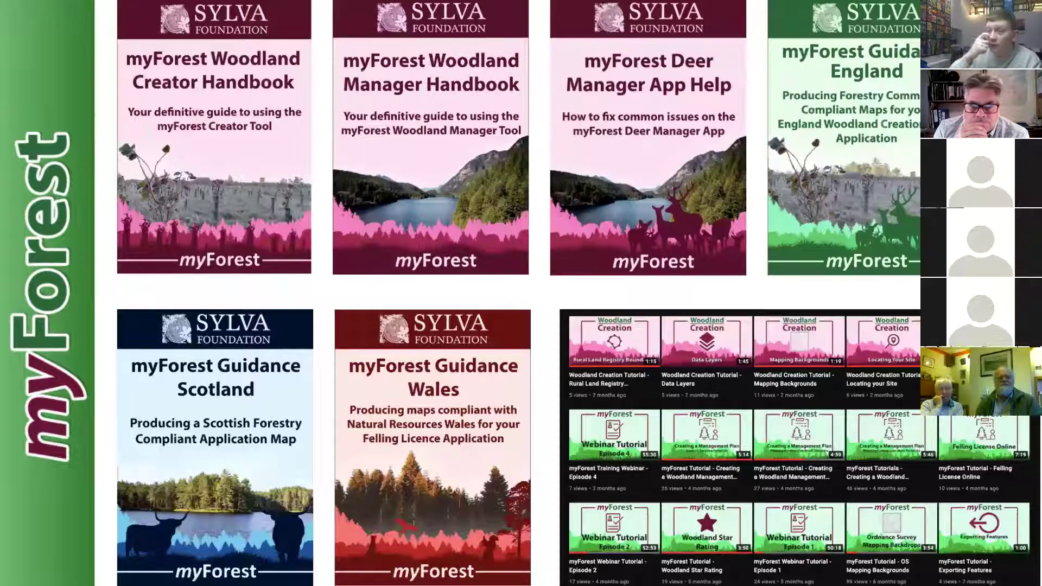
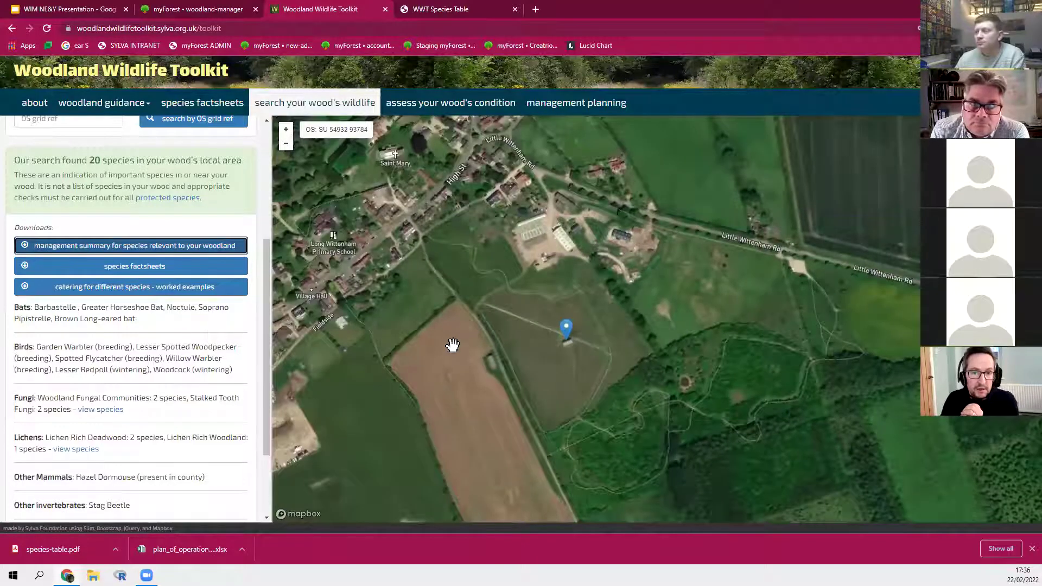
Step: Examine the Woodland Wildlife Toolkit's about page, from the welcome text down to the partner organisations
click(21, 103)
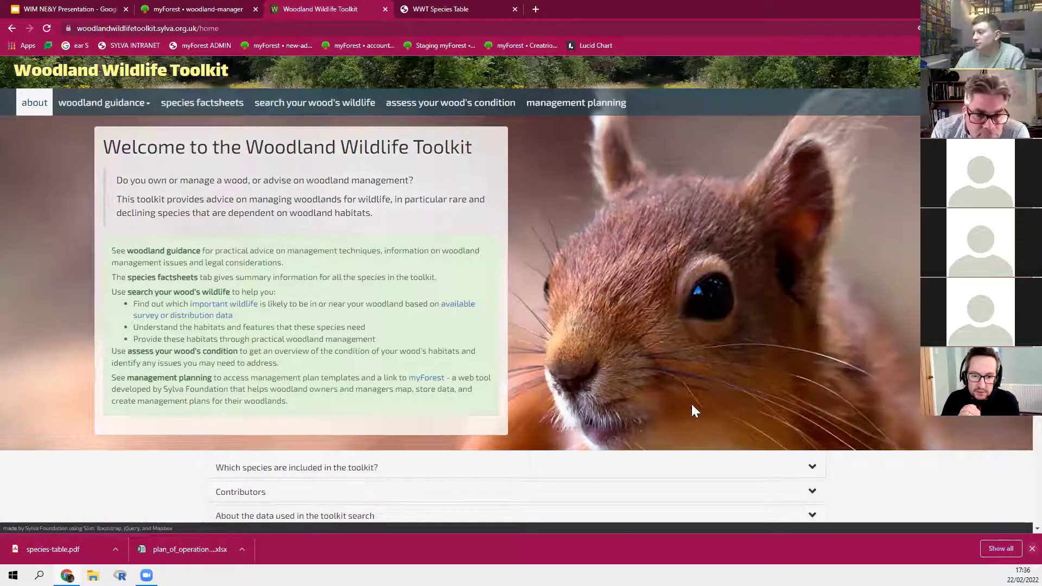
scroll(509, 358, down, 4)
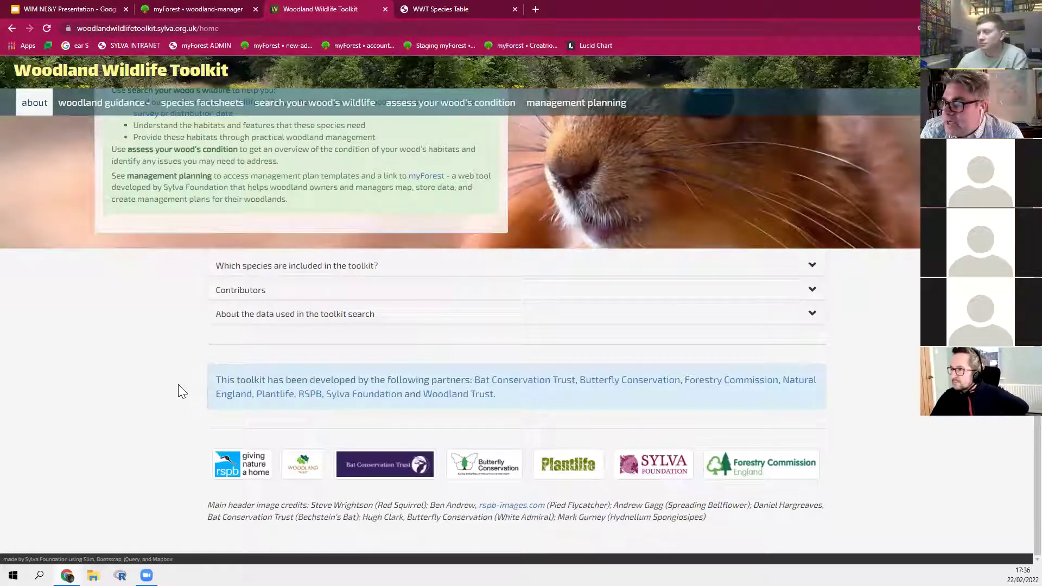
Step: Show the web addresses slide in Google Slides, and switch back to the myForest woodland manager
click(70, 8)
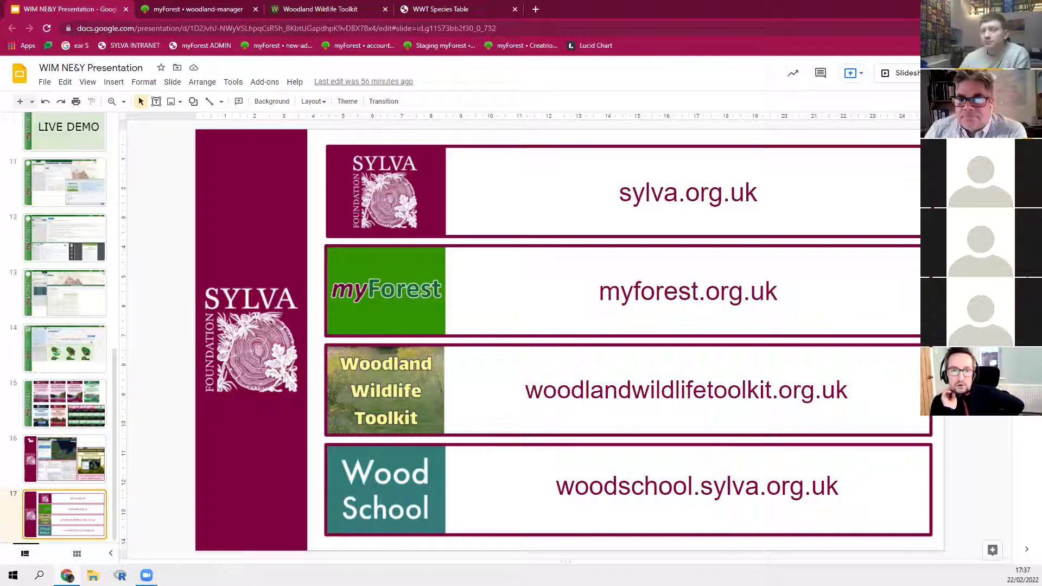
click(177, 13)
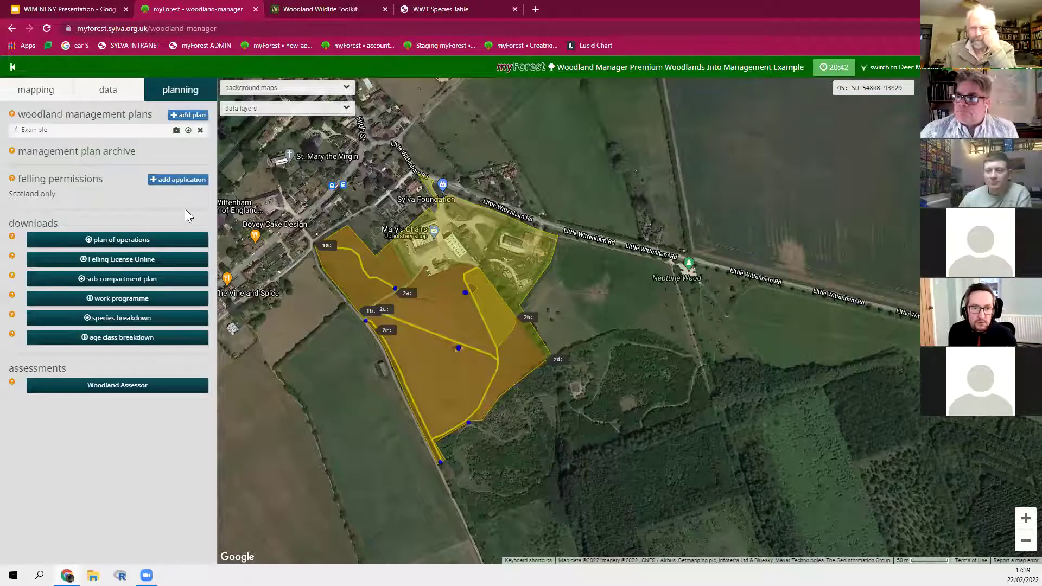
Step: Generate the Example Output Map with its OS imagery, open the finished PDF, and close the map generation dialog
click(36, 89)
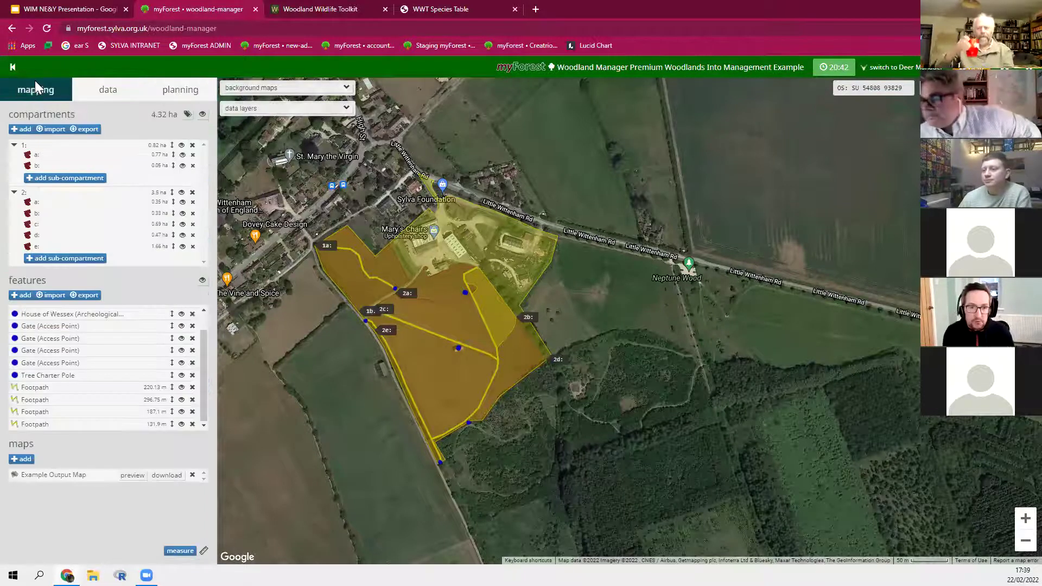
click(163, 476)
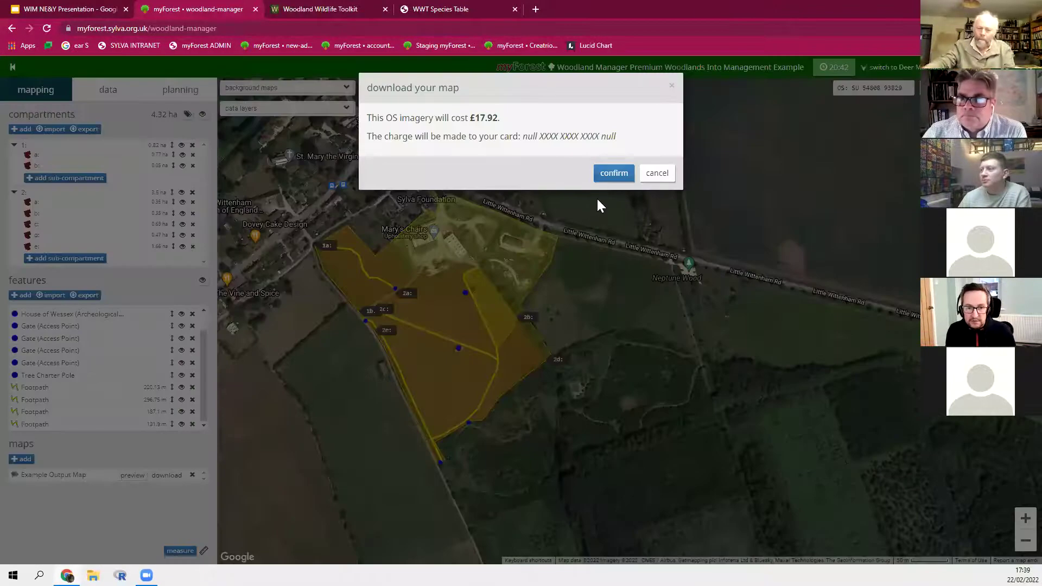
click(610, 180)
click(613, 173)
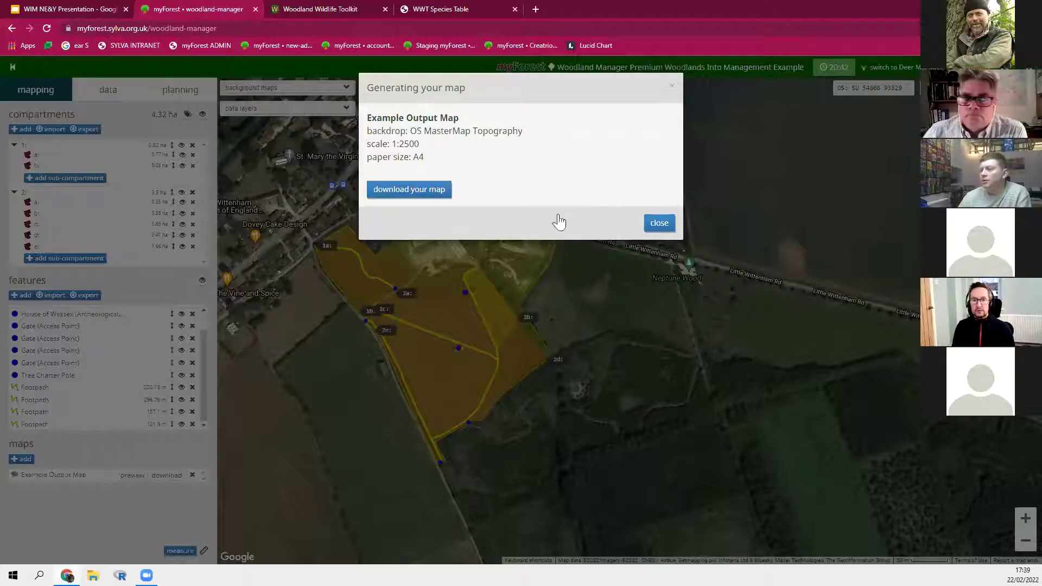
click(398, 189)
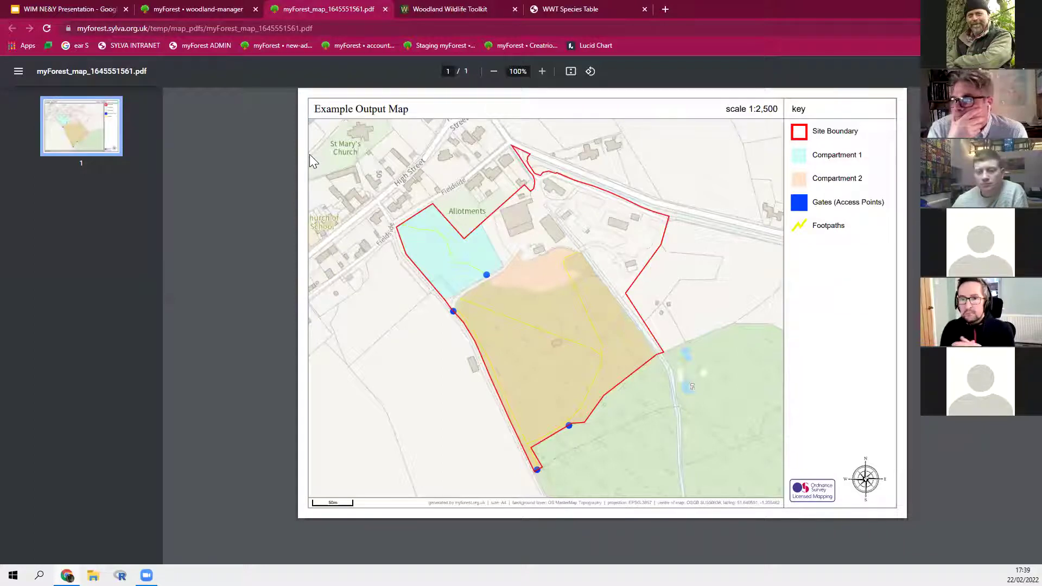
click(206, 13)
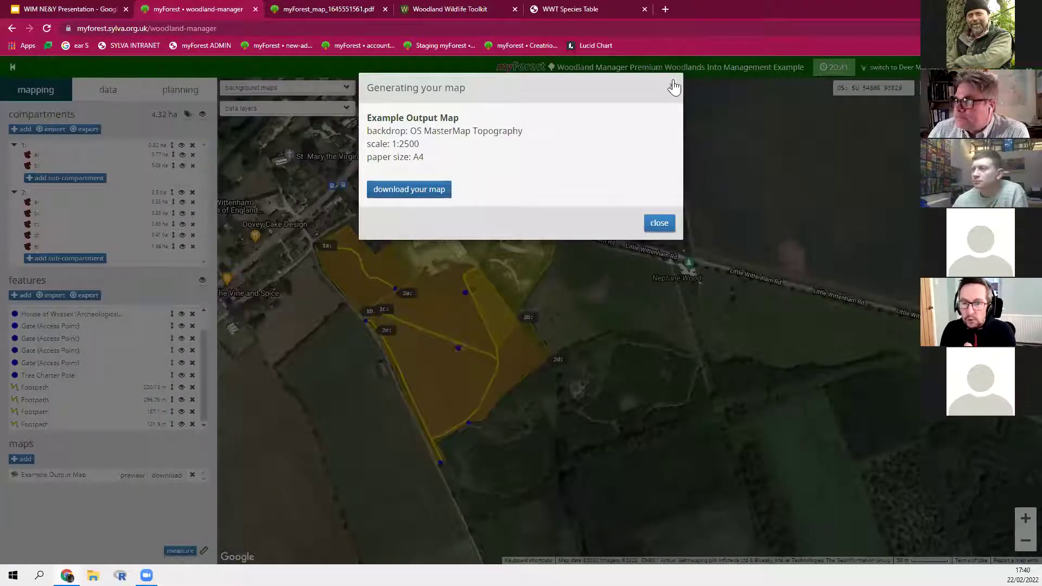
click(674, 87)
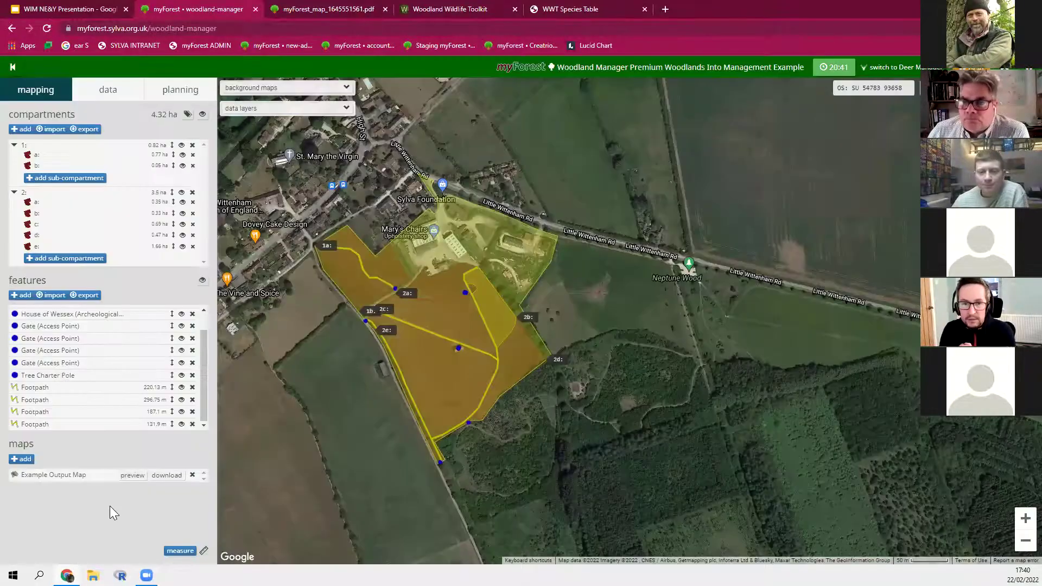
Step: Review the Example Output Map PDF and check the OS imagery cost for downloading it again, cancelling the repeat download
click(299, 13)
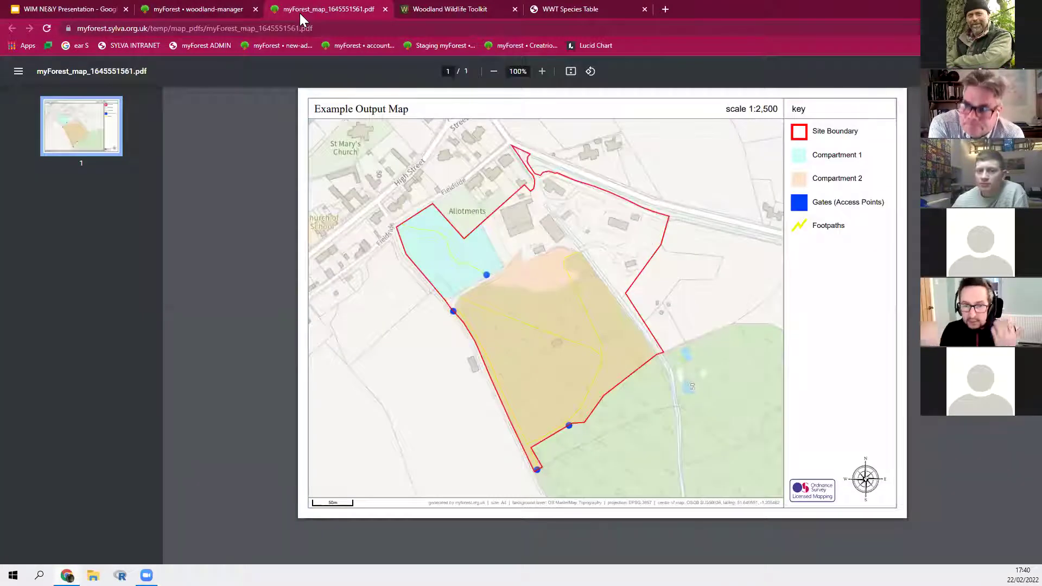
click(237, 14)
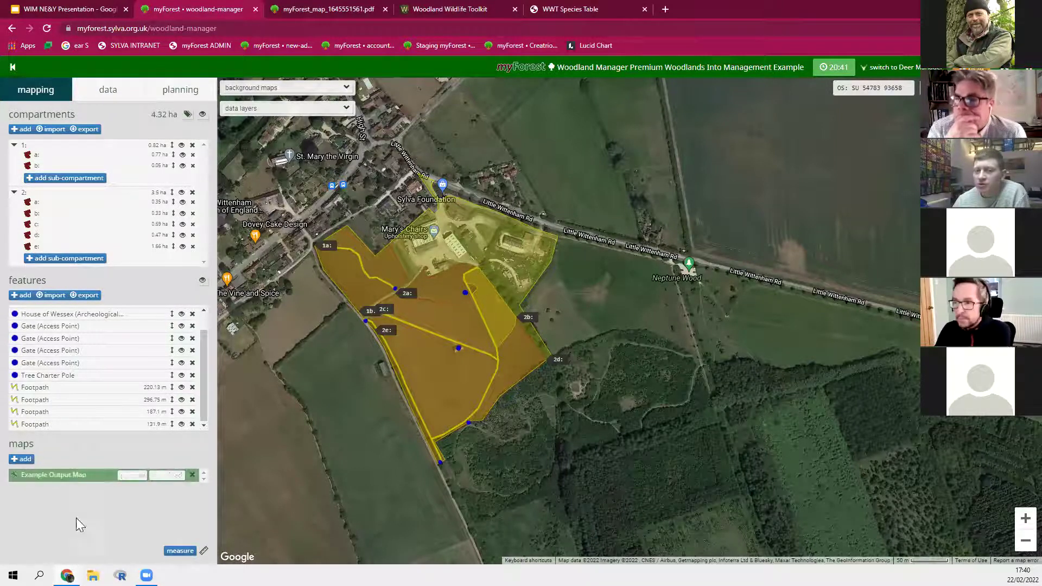
click(162, 479)
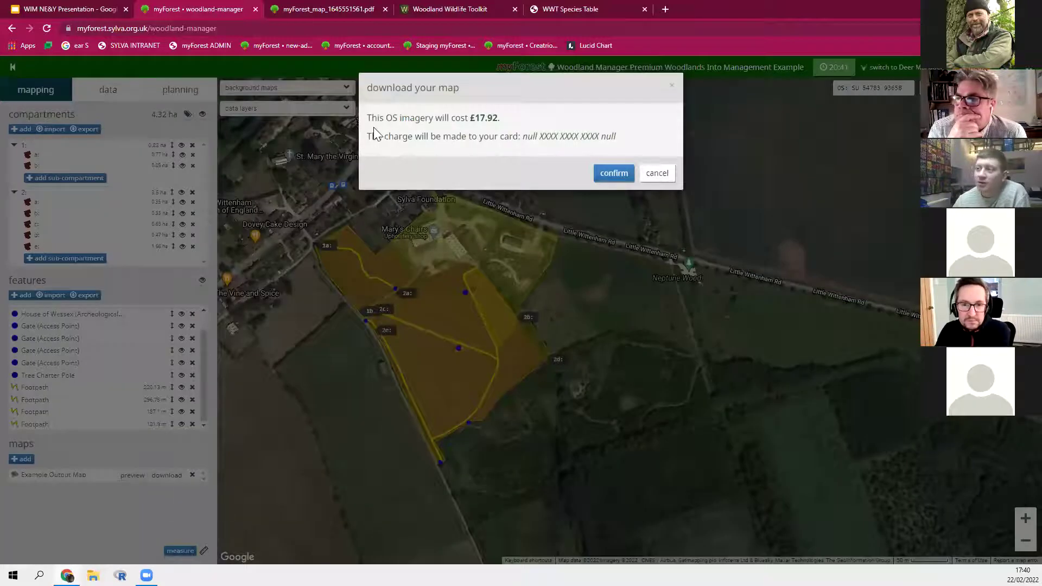
drag(365, 118, 510, 122)
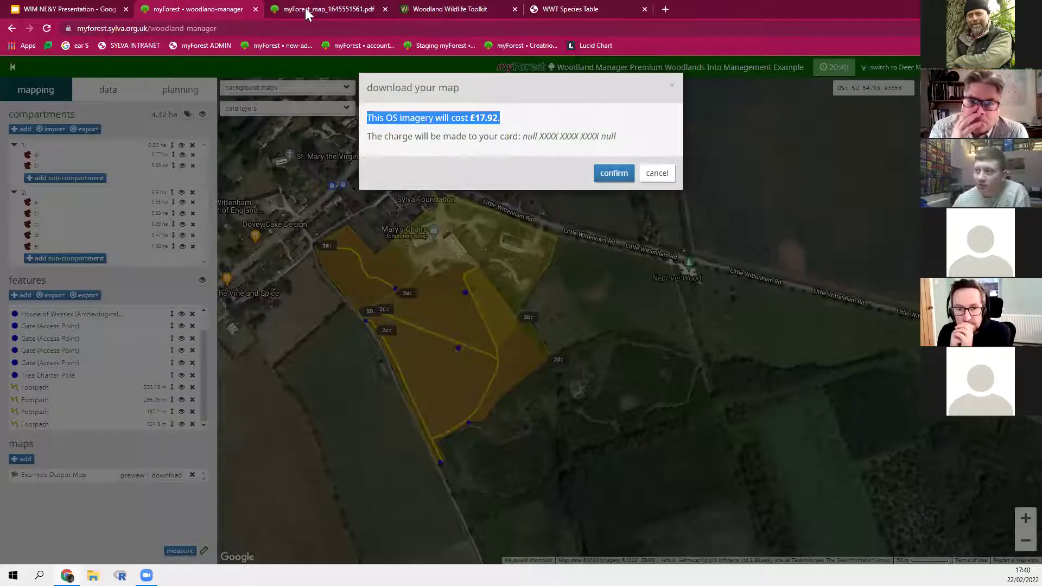
click(564, 122)
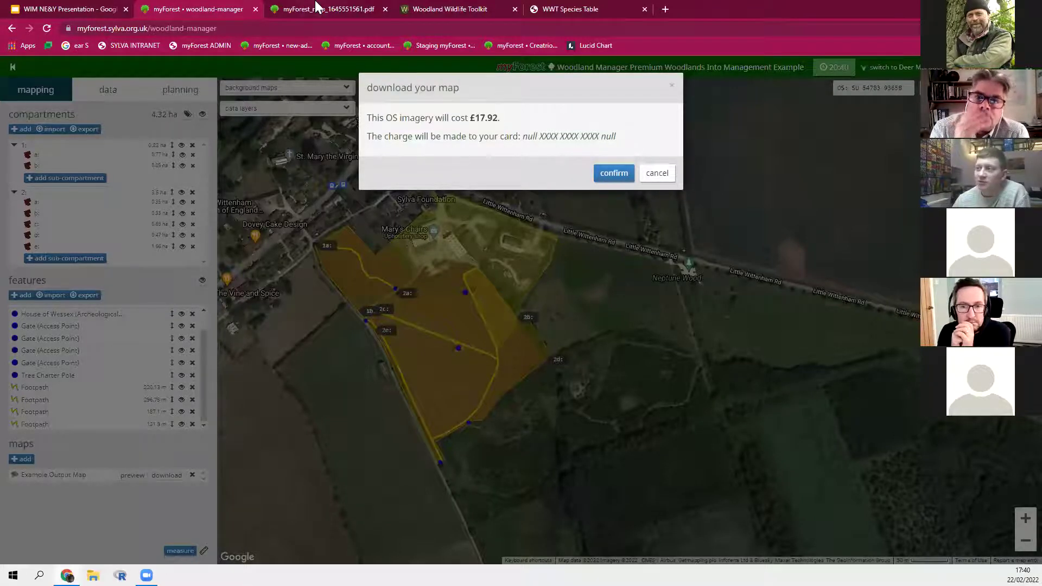
click(321, 9)
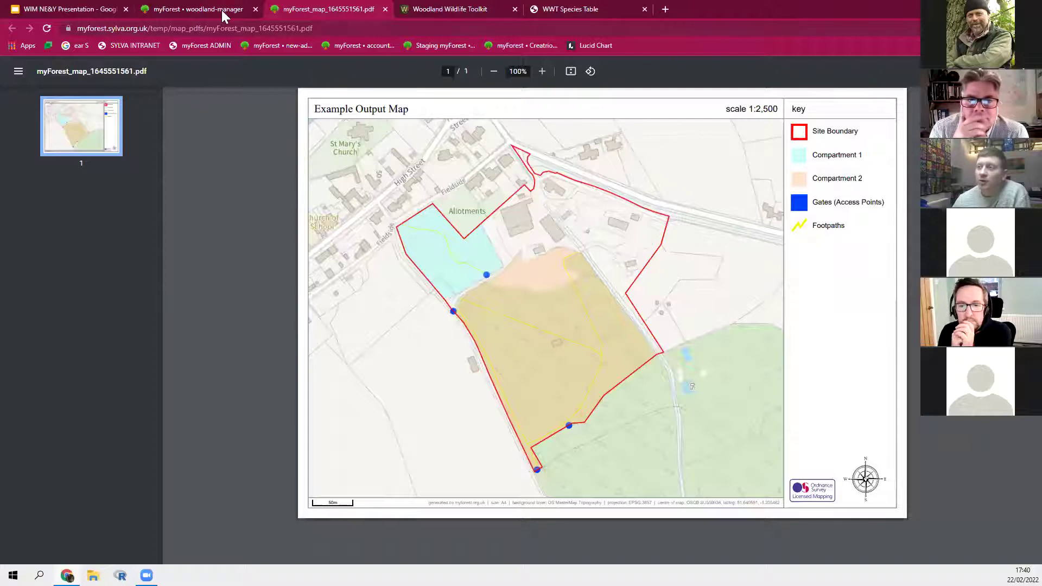
click(221, 10)
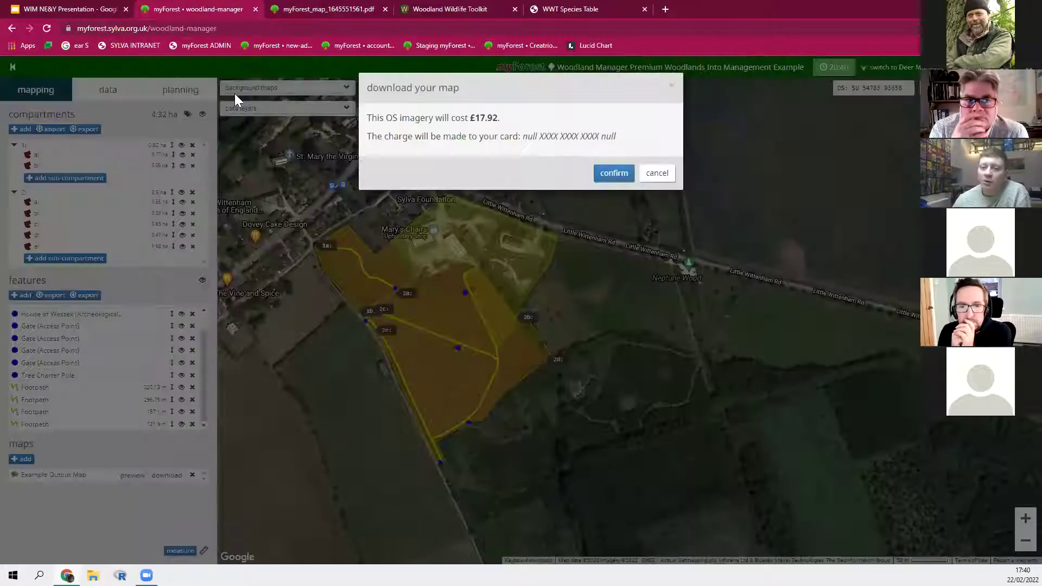
click(652, 183)
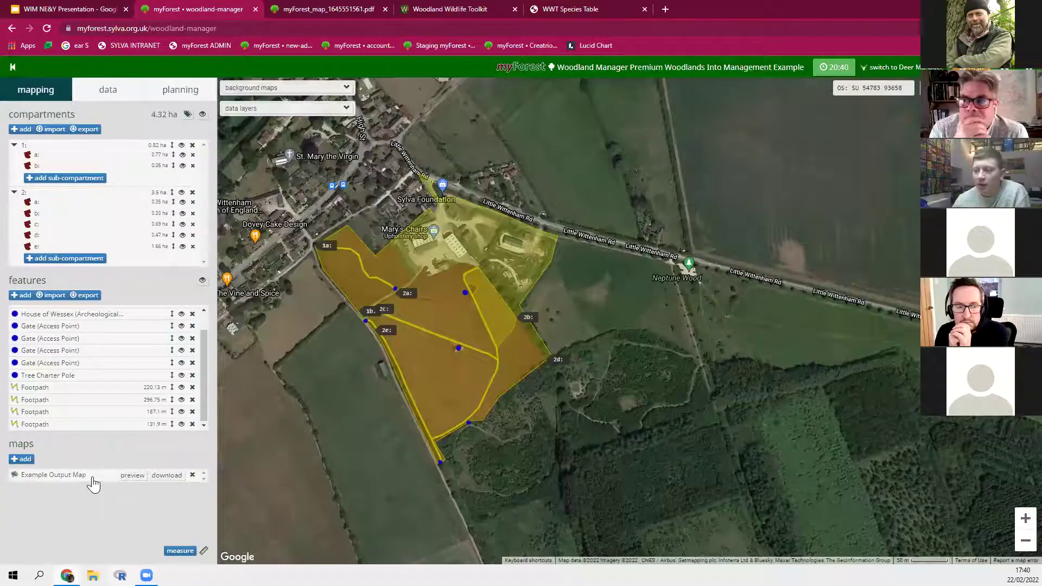
Step: Change the Example Output Map's background to Google Satellite, and save and close the map editor
click(93, 482)
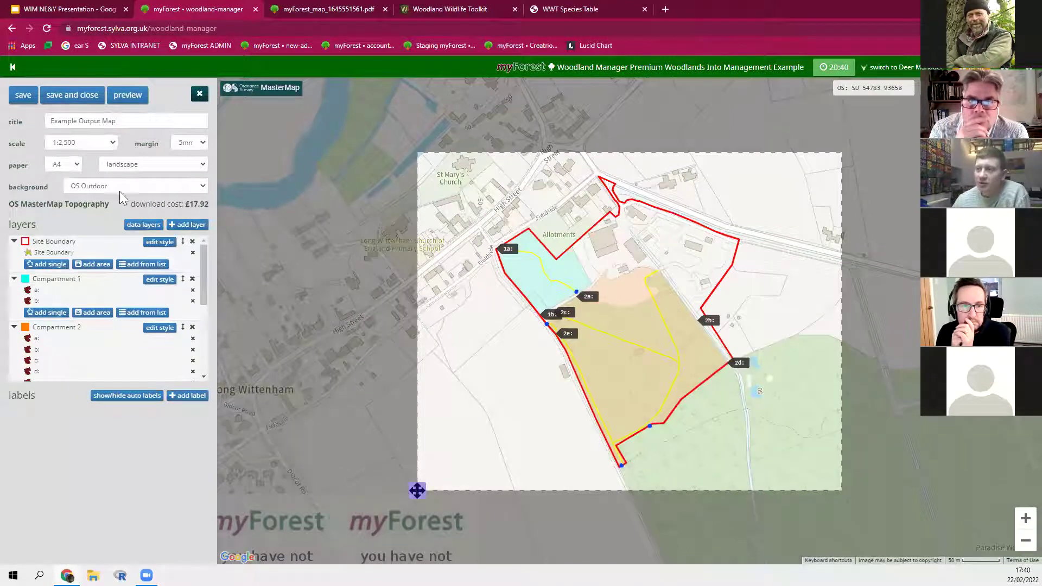
click(119, 187)
click(145, 217)
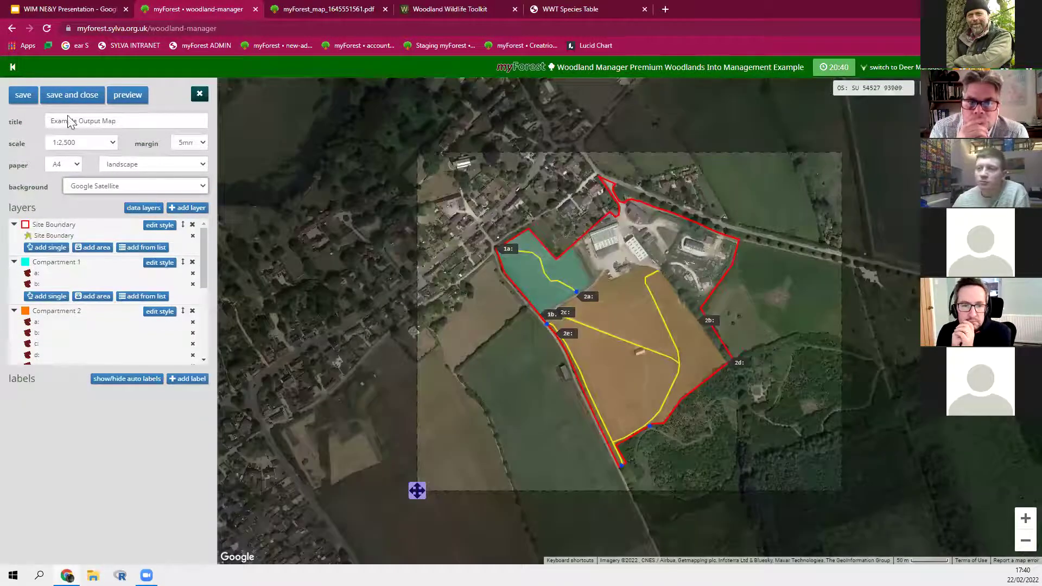
click(87, 107)
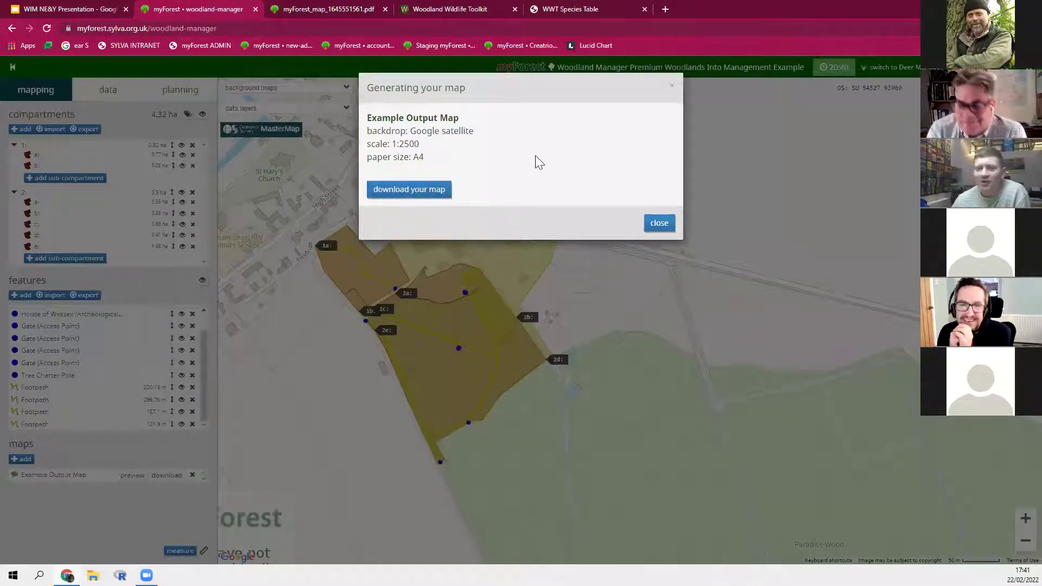
Step: Open the PDF of the satellite version of the Example Output Map, and close the map generation dialog
click(435, 193)
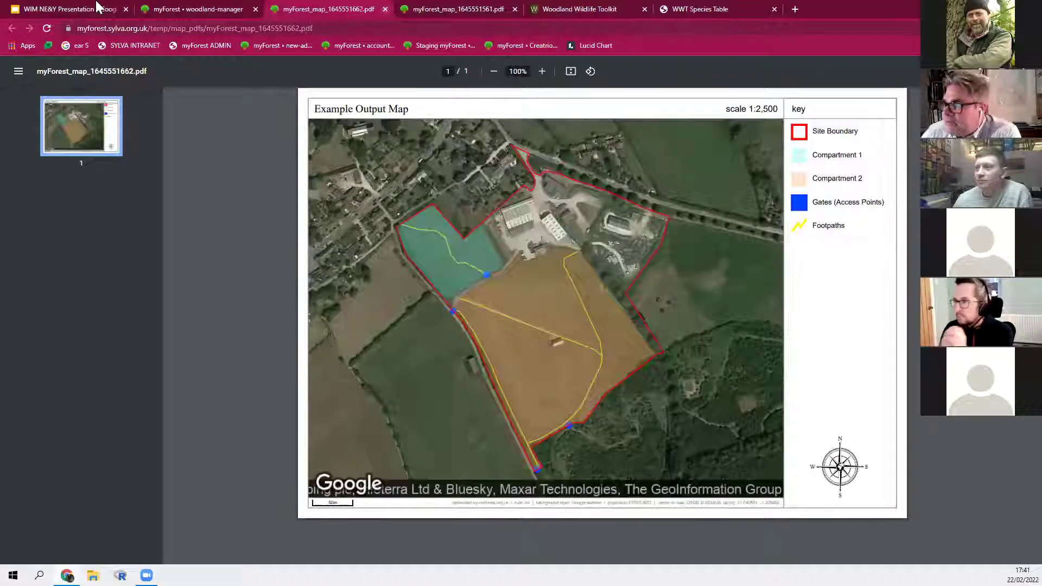
click(196, 9)
click(672, 86)
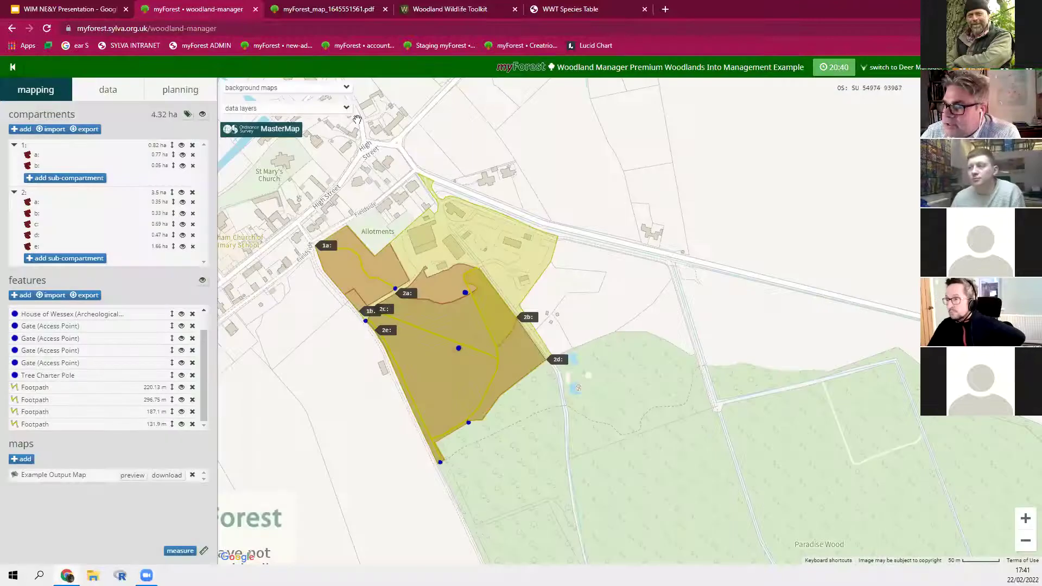
Step: Set the woodland map's background to Google Satellite with roads, and collapse the list of backgrounds
click(341, 89)
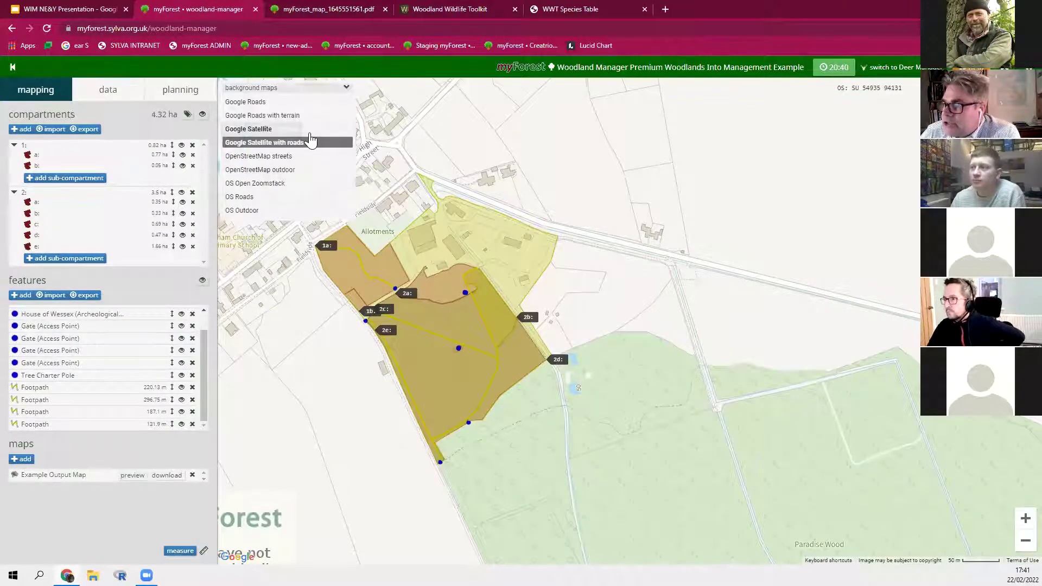
click(332, 142)
click(344, 88)
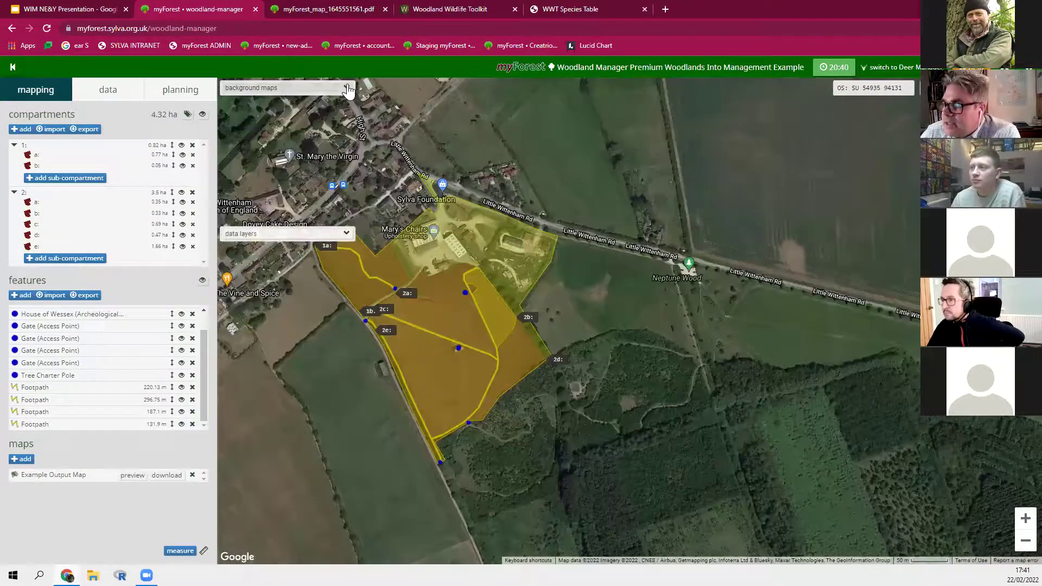
drag(331, 319, 431, 332)
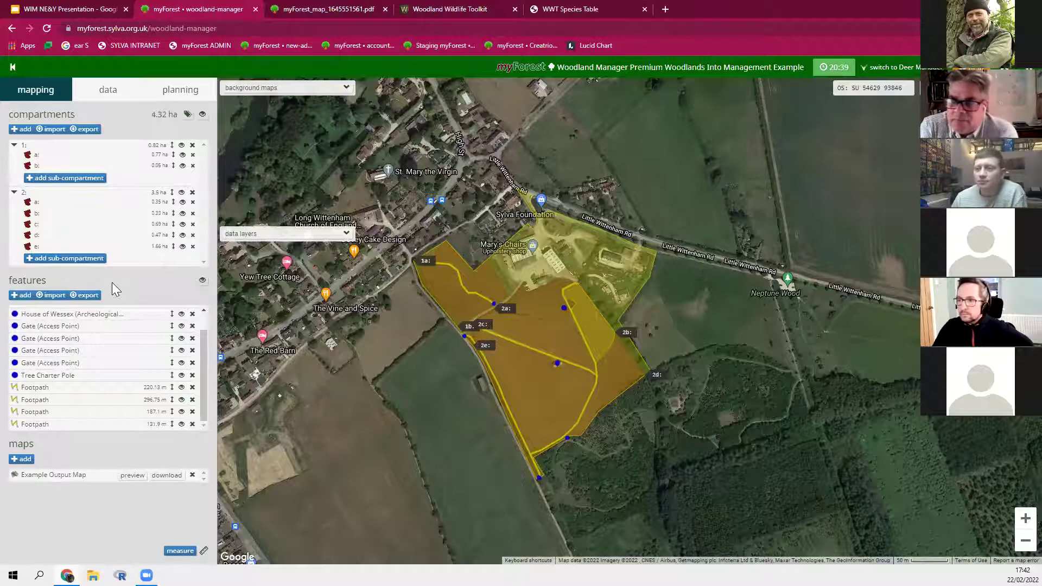
Step: Open the 22nd February 2022 assessment in the Woodland Assessor and answer yes to all four General Forestry Practice questions
click(184, 96)
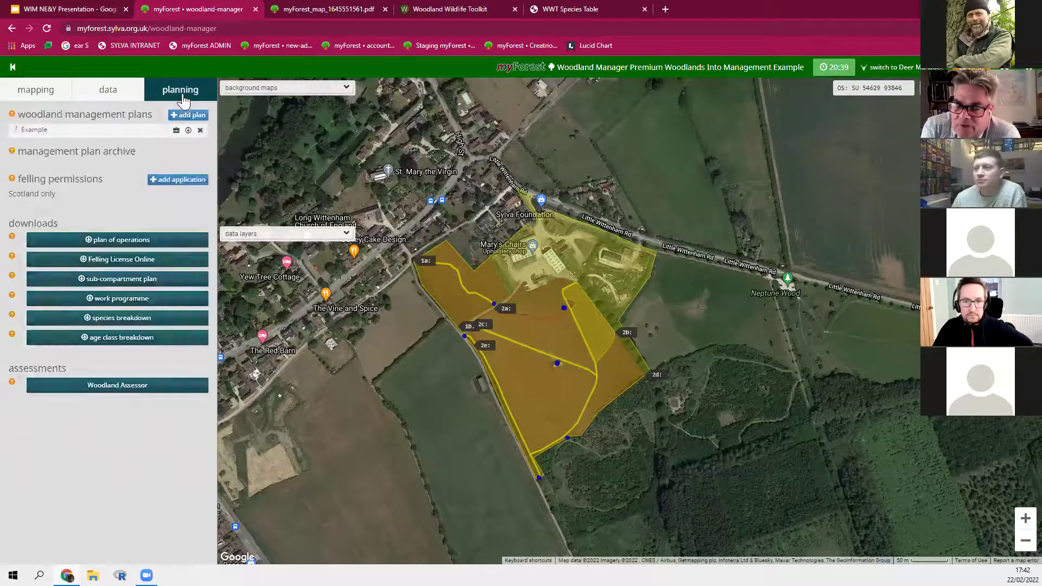
click(102, 389)
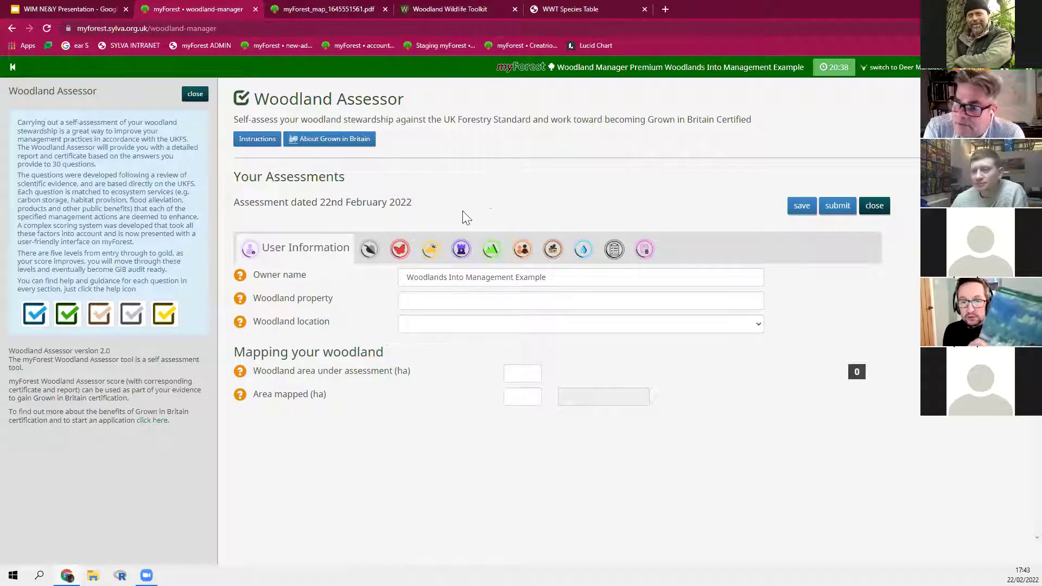
click(374, 247)
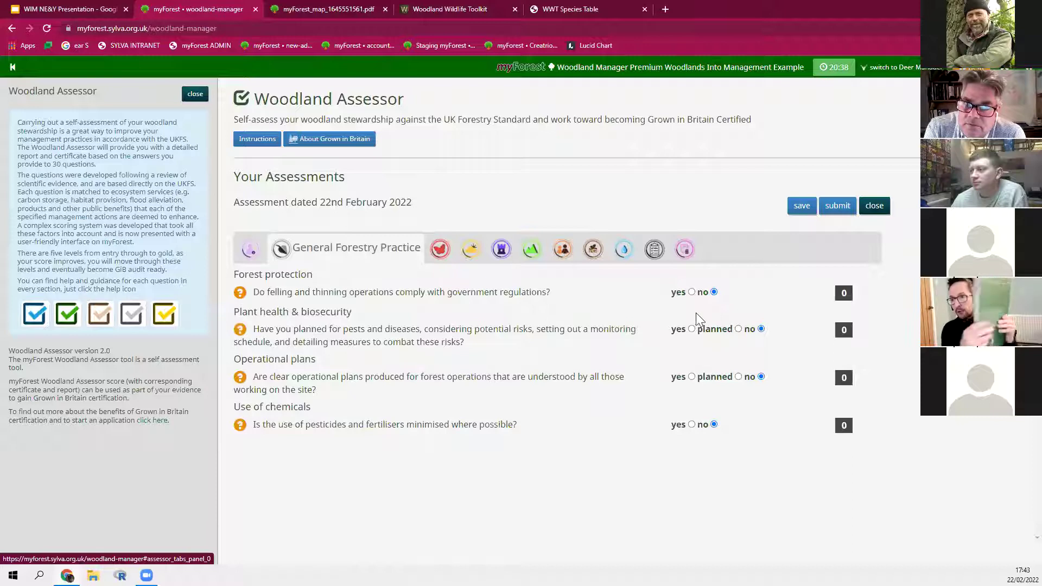
click(692, 292)
click(691, 376)
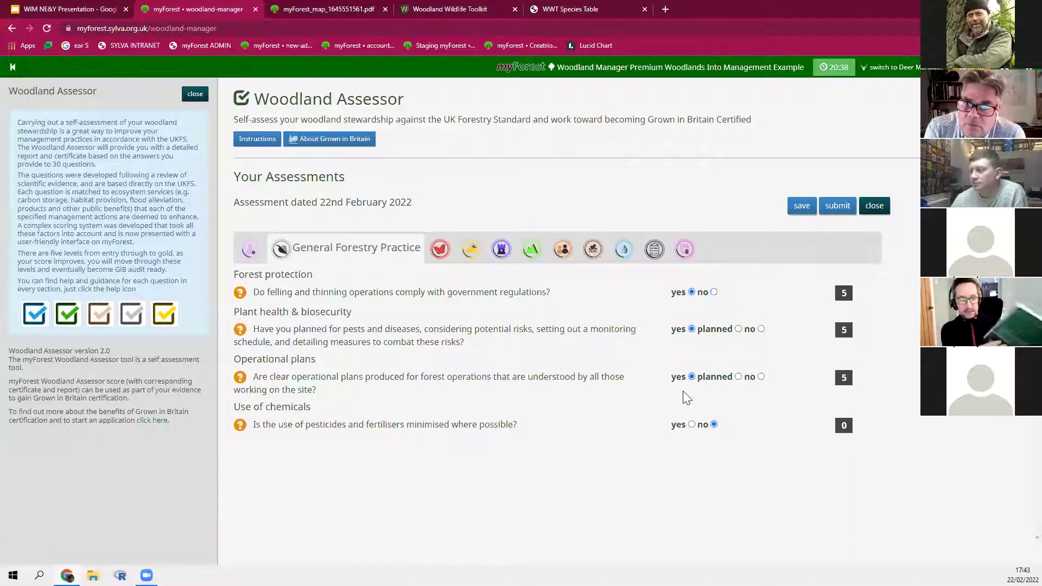
click(691, 425)
Step: In the assessment's User Information, set the woodland property to Example Woodland and the location to North West England & West Midlands
click(247, 255)
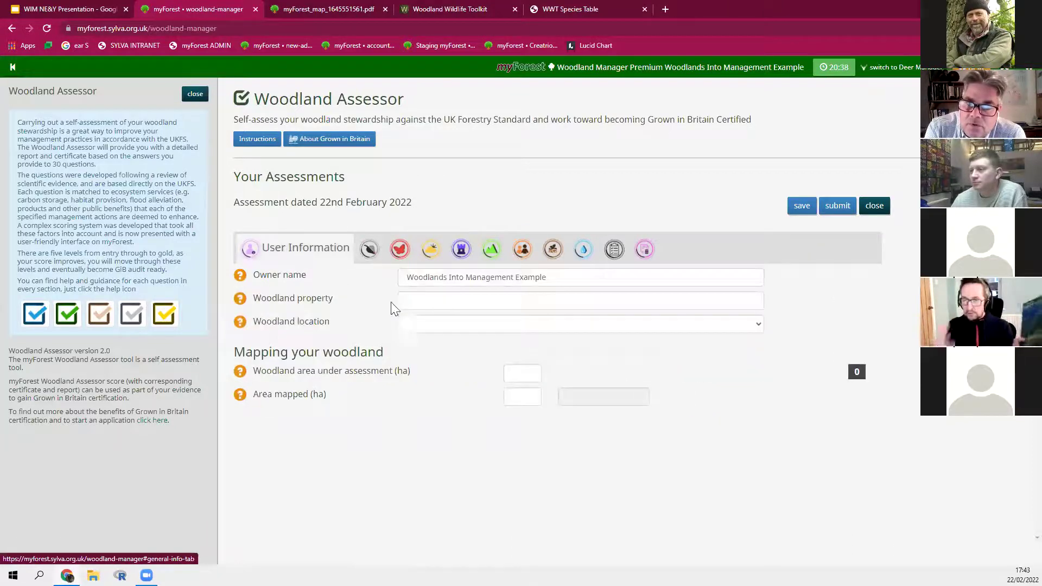
click(535, 301)
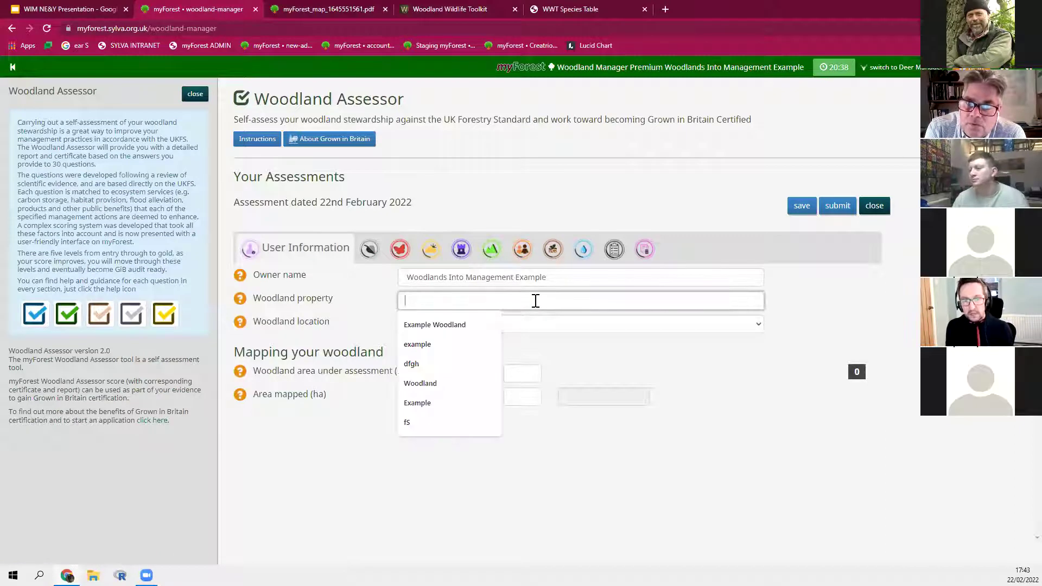
click(480, 330)
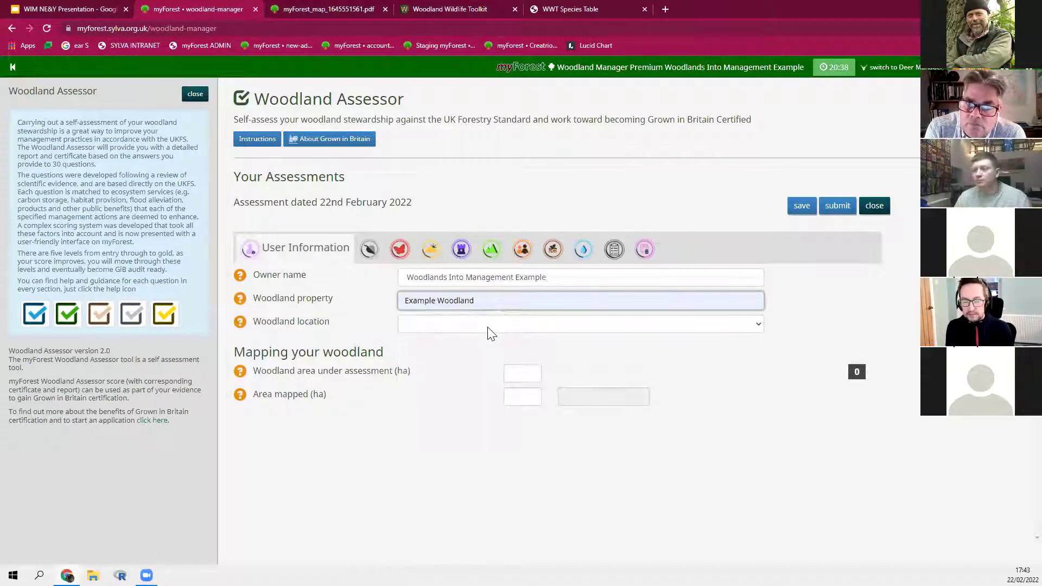
click(488, 327)
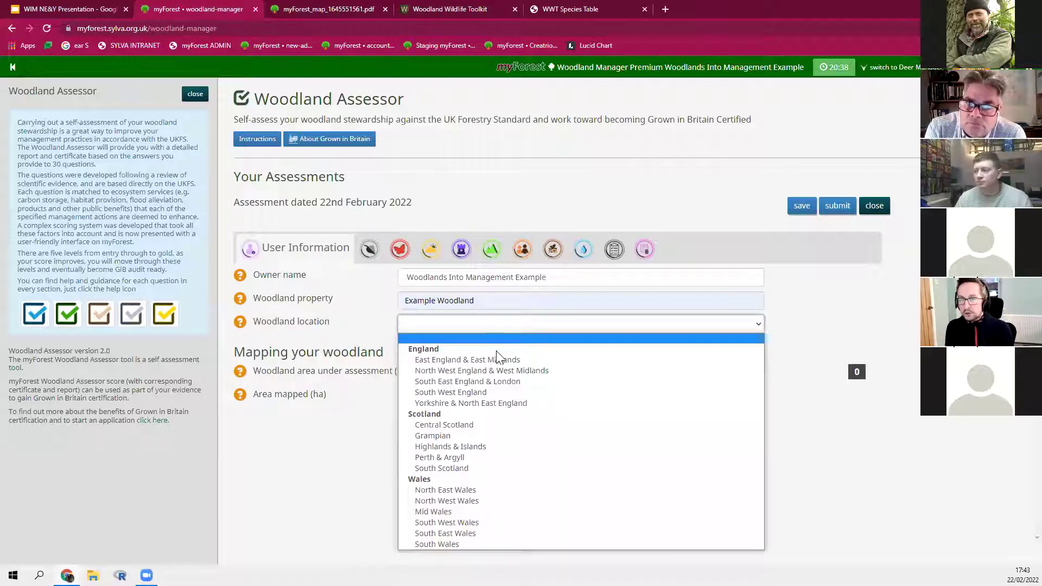
click(491, 373)
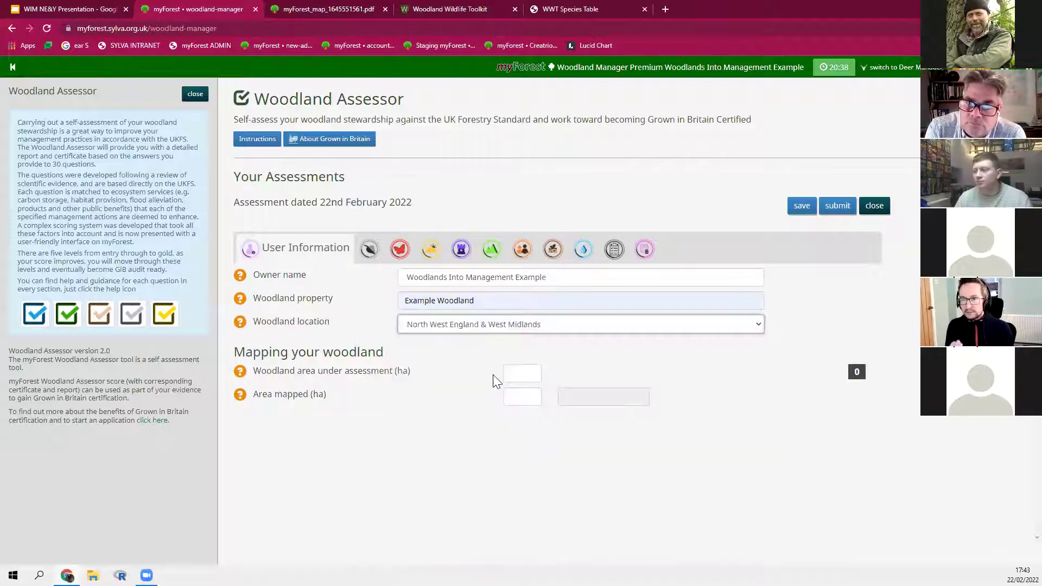
Step: Set both the woodland area under assessment and the area mapped to 10 ha
click(529, 373)
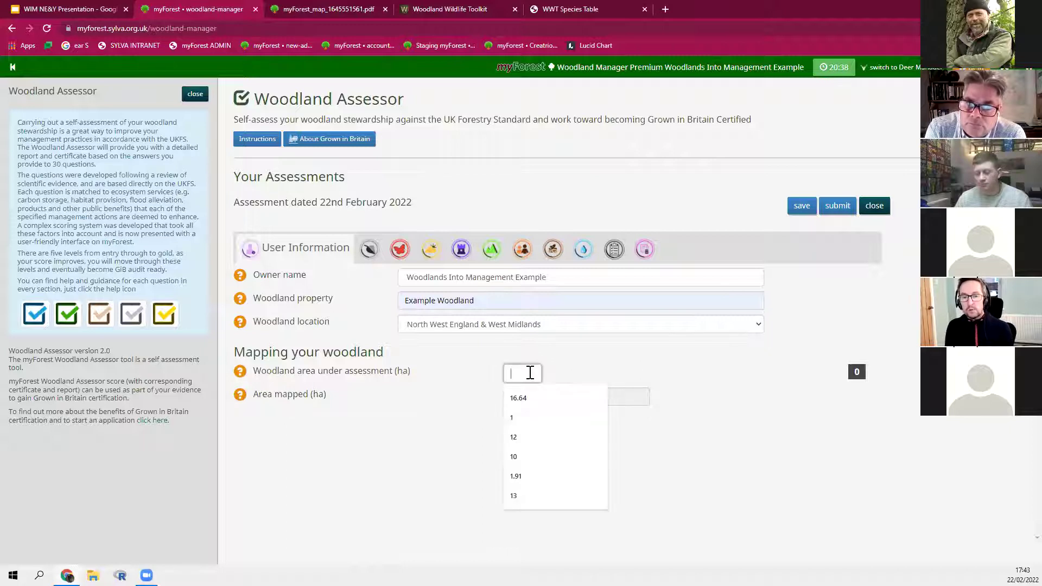
text(10)
click(520, 394)
text(10)
click(471, 418)
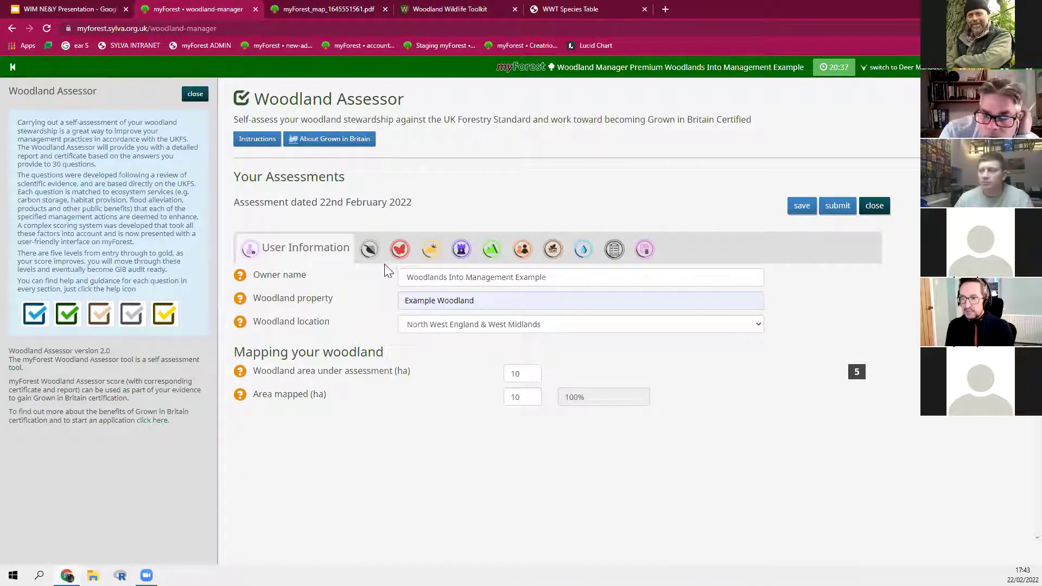
Step: In the Biodiversity section, answer yes on priority habitats and species, and in process on habitat enhancement and the wider landscape
click(366, 254)
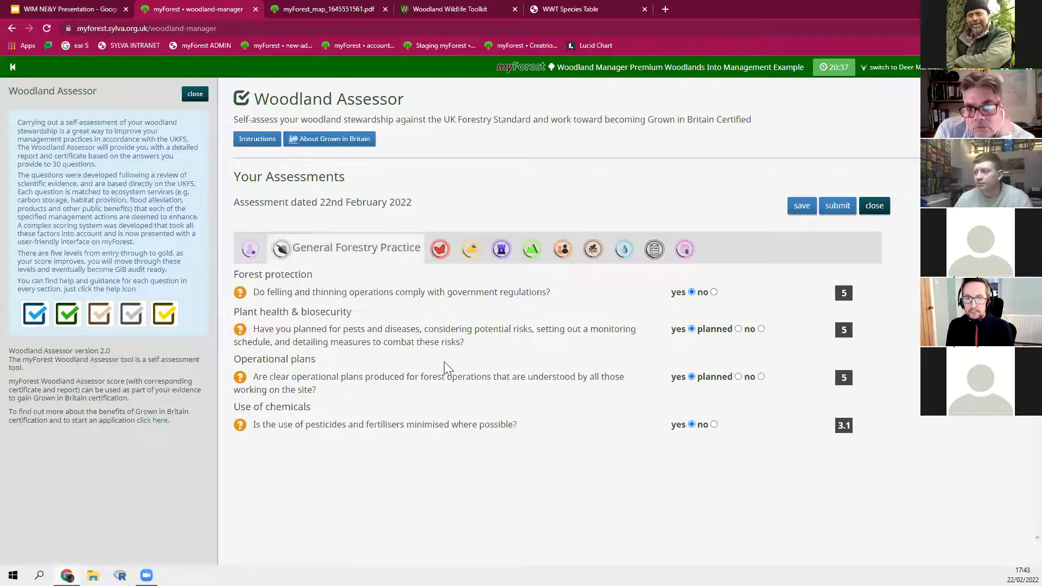
click(448, 255)
click(688, 293)
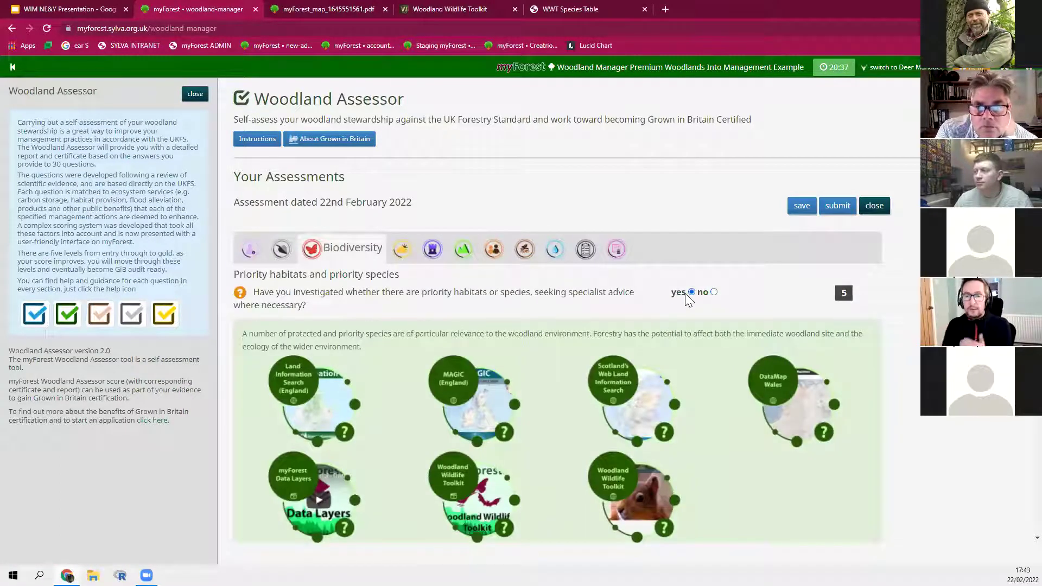
click(240, 294)
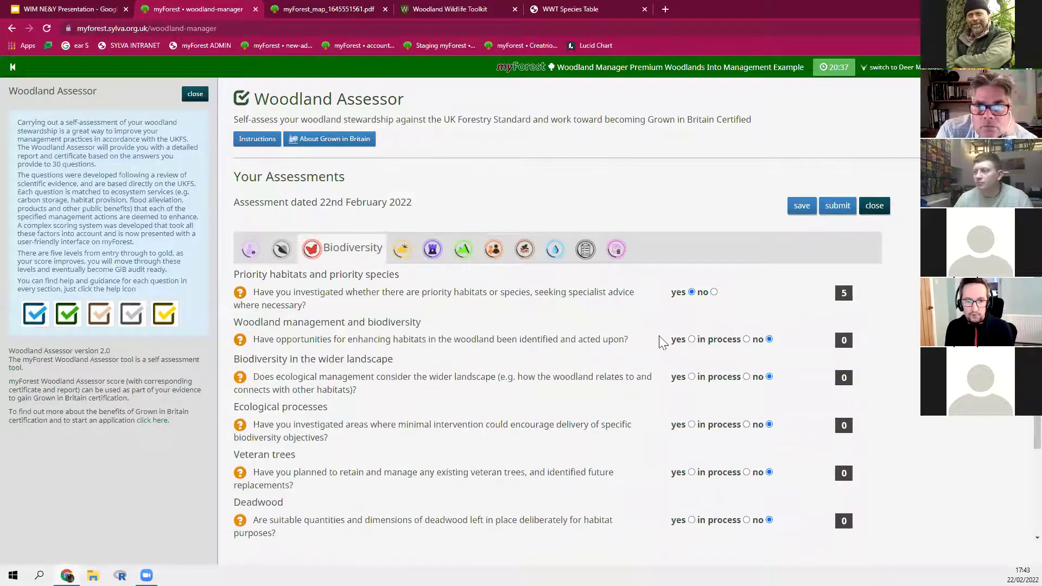
click(730, 339)
click(734, 378)
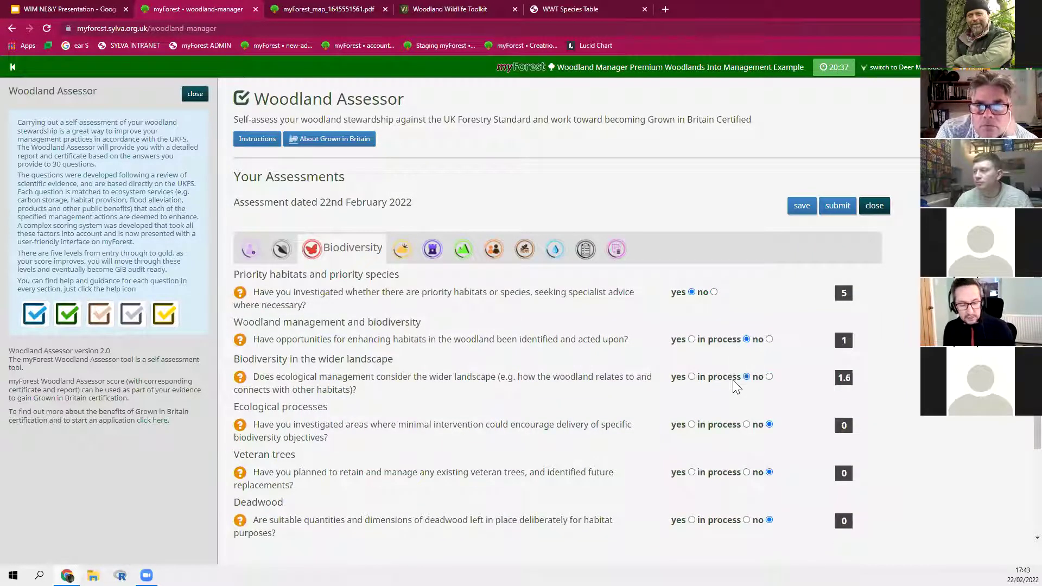
Step: Answer yes for deadwood and for open, scrub and edge habitats, and in process for invasive species control
scroll(755, 472, down, 1)
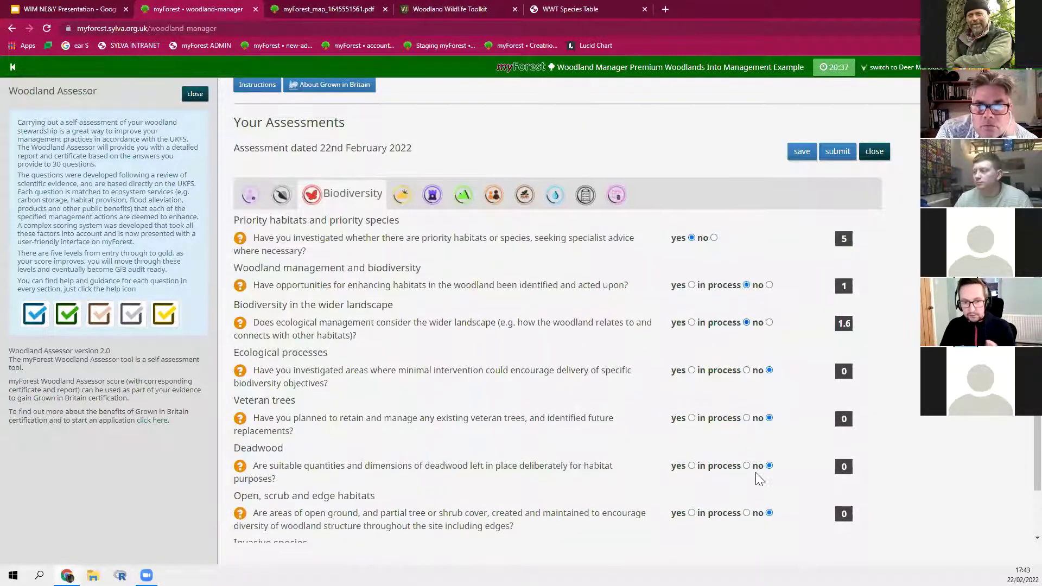
click(676, 465)
scroll(676, 466, down, 1)
click(675, 460)
click(701, 509)
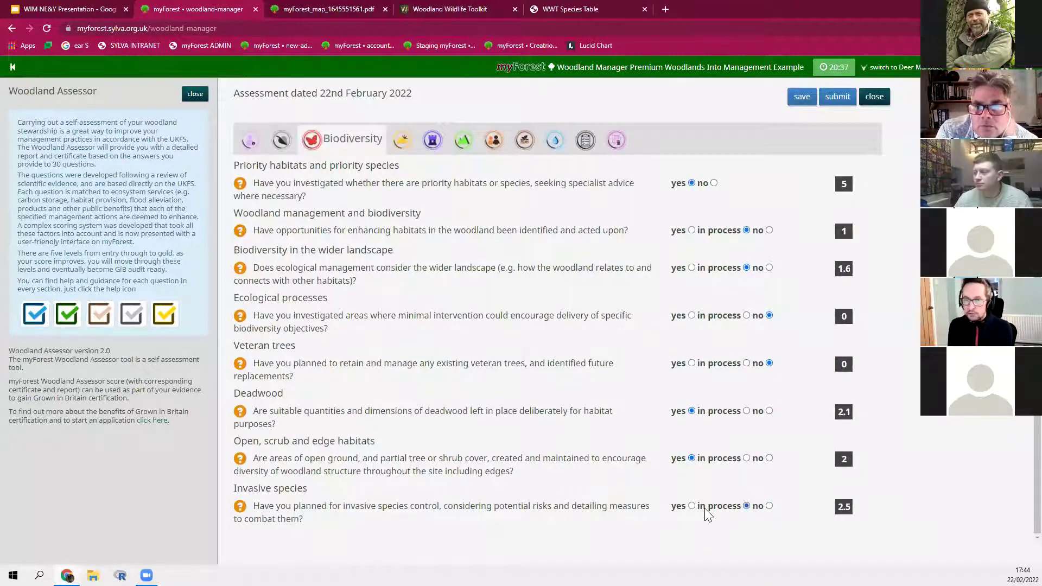
Step: In the Climate Change section, answer planned for the mitigation question and for the question on planning for woodland resilience
click(405, 146)
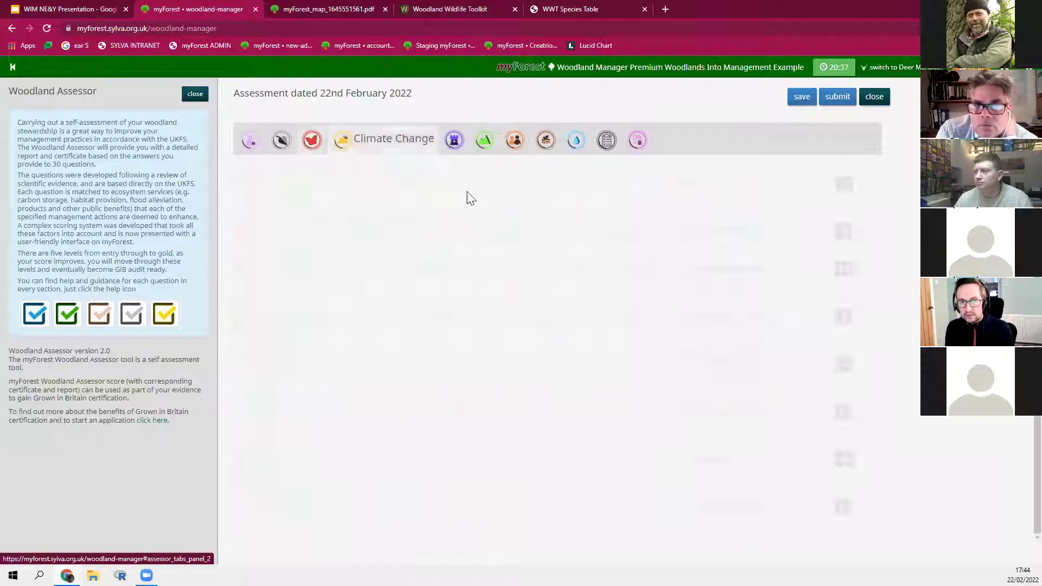
click(712, 294)
click(715, 340)
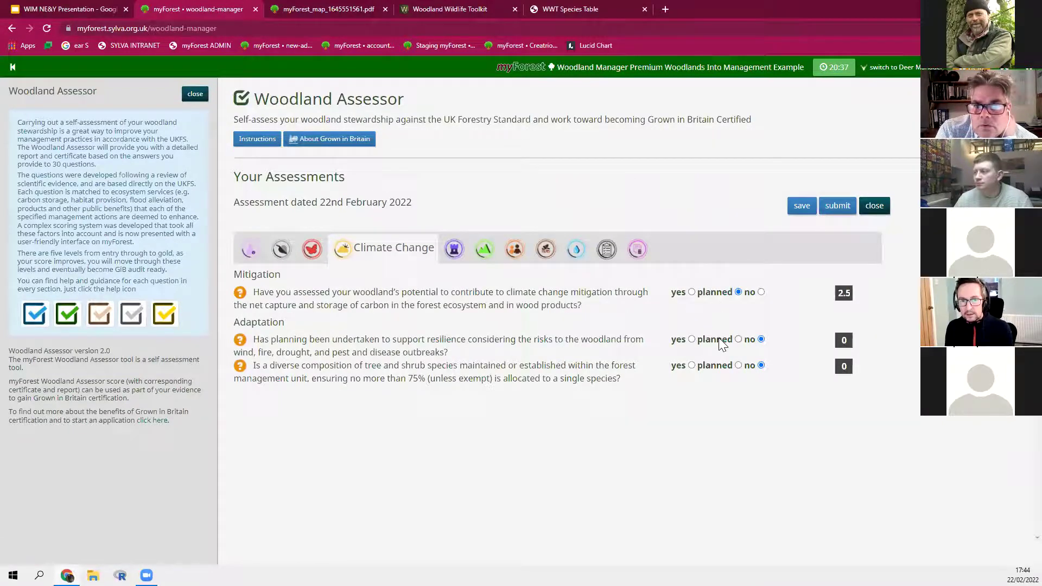
Step: In the Historic Environment section, read the guidance on identifying historic features and answer that question in process
click(454, 249)
click(240, 276)
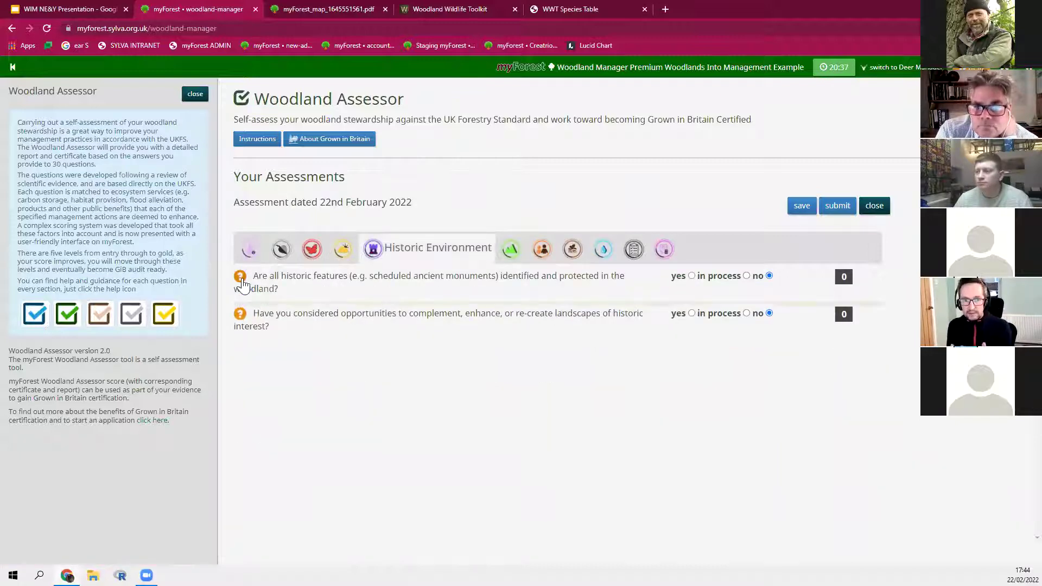
scroll(441, 361, down, 1)
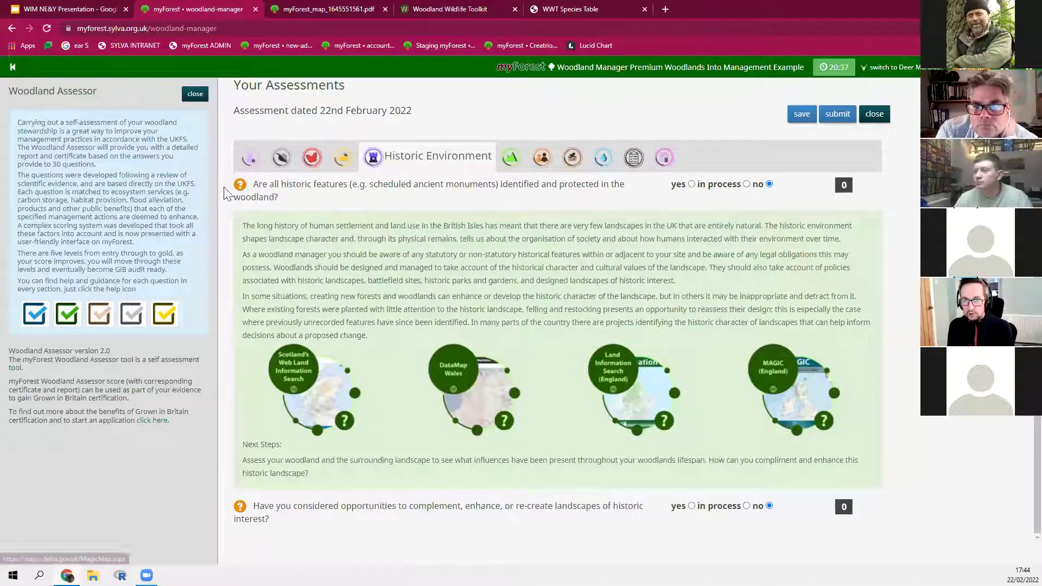
click(245, 191)
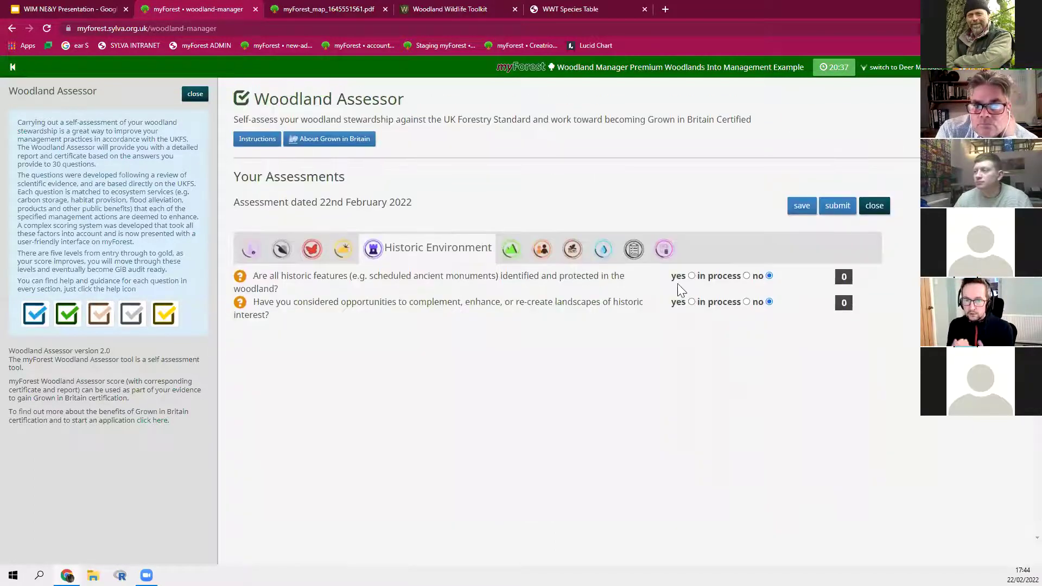
click(714, 276)
Step: Read the guidance on complementing, enhancing or re-creating landscapes of historic interest, and collapse it
click(240, 304)
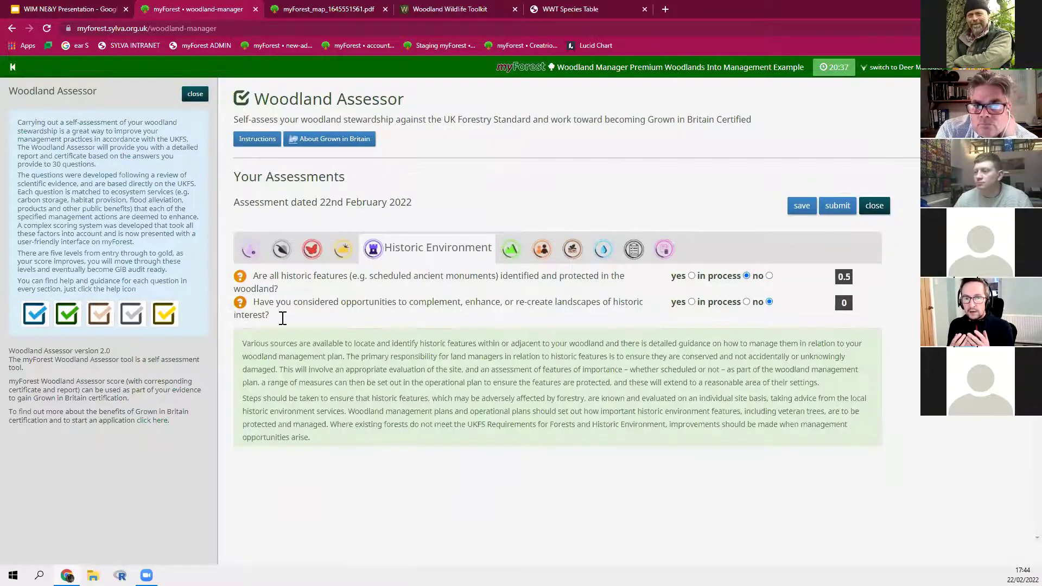
scroll(399, 408, down, 1)
scroll(398, 408, down, 3)
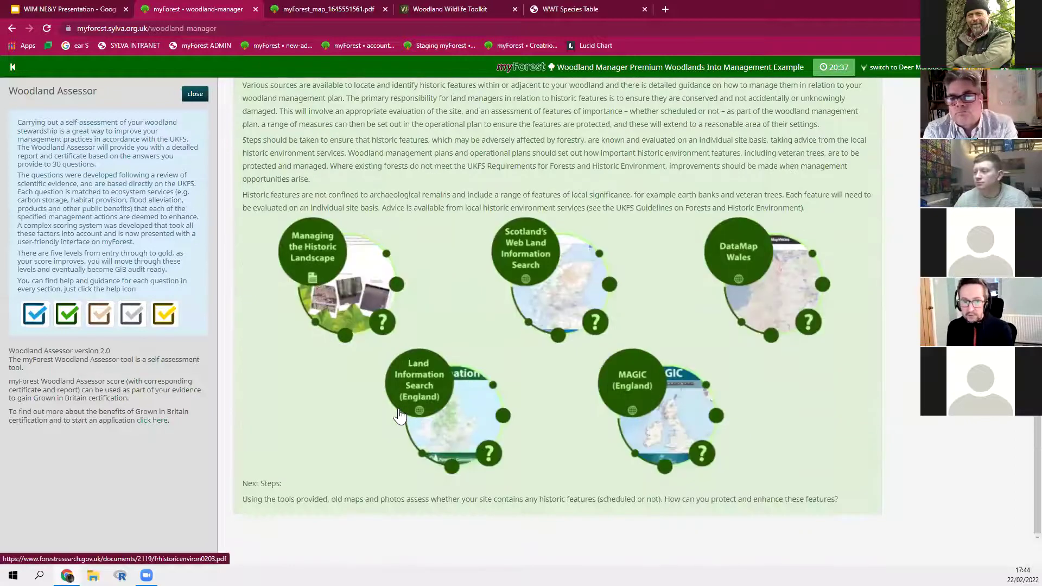
scroll(399, 415, up, 4)
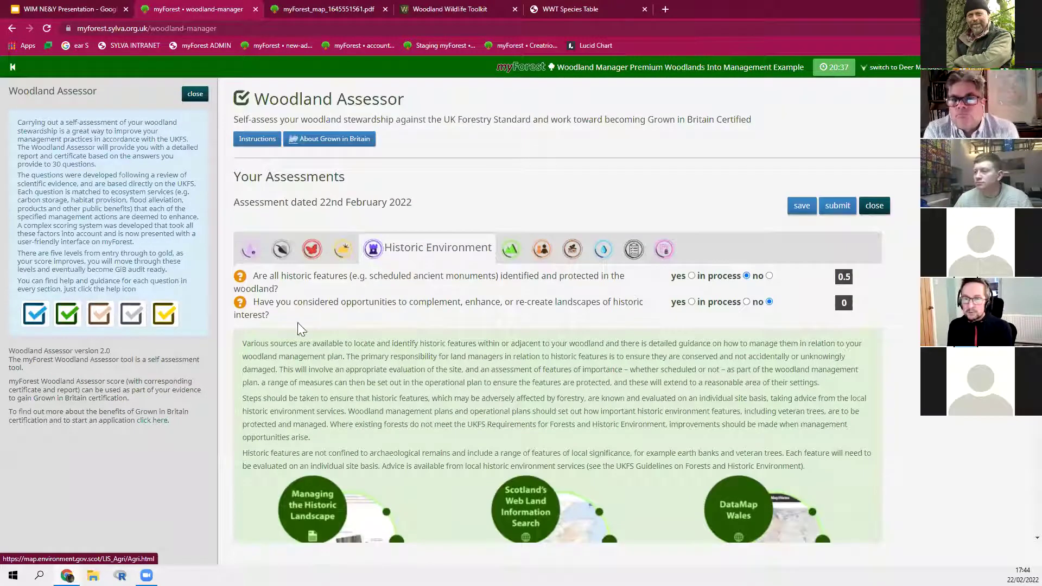
click(241, 304)
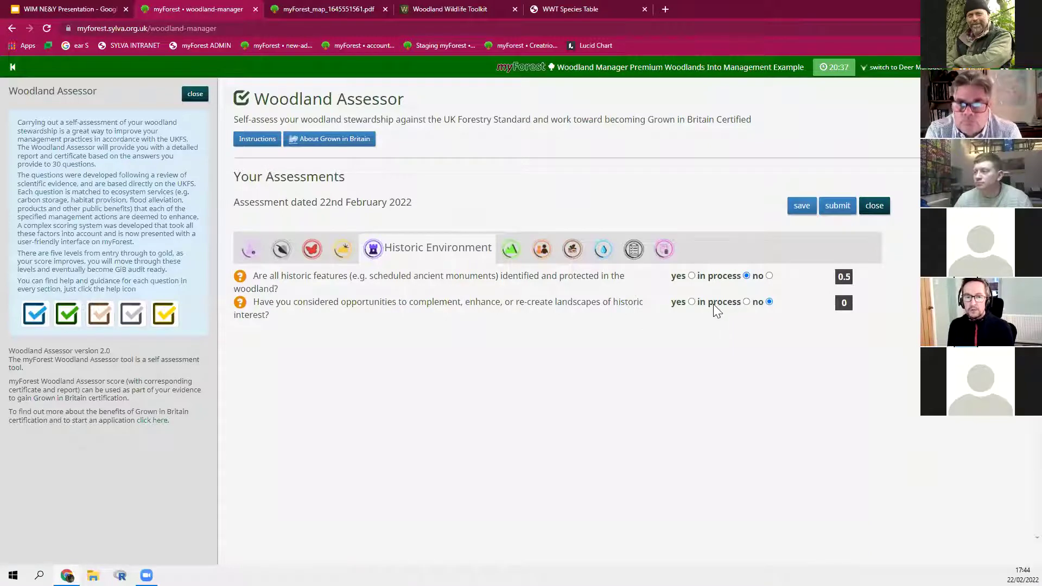
Step: Answer yes to the Landscape context question, and in process for public involvement and employment & health and safety under People
click(517, 250)
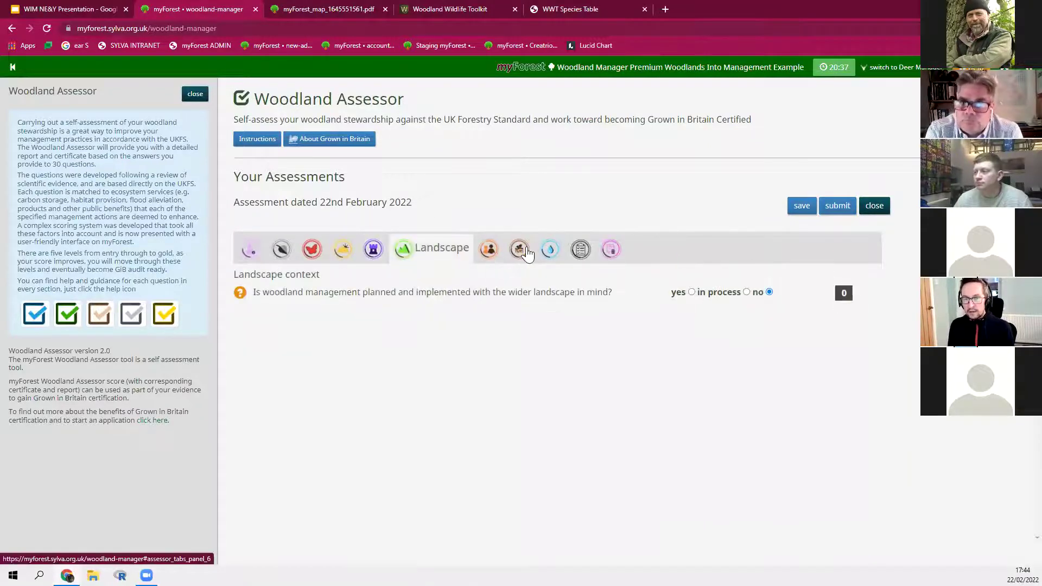
click(681, 296)
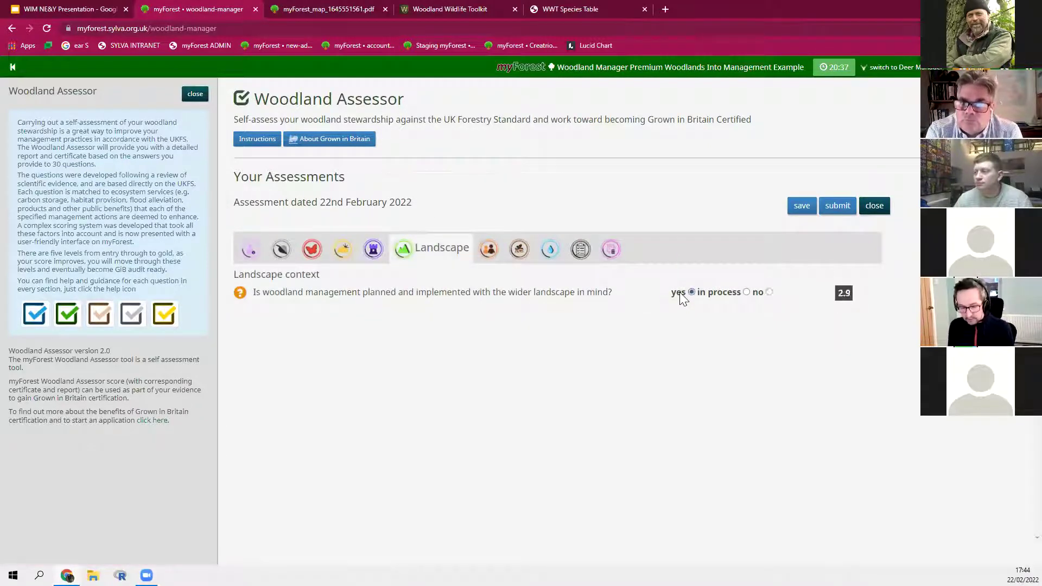
click(485, 254)
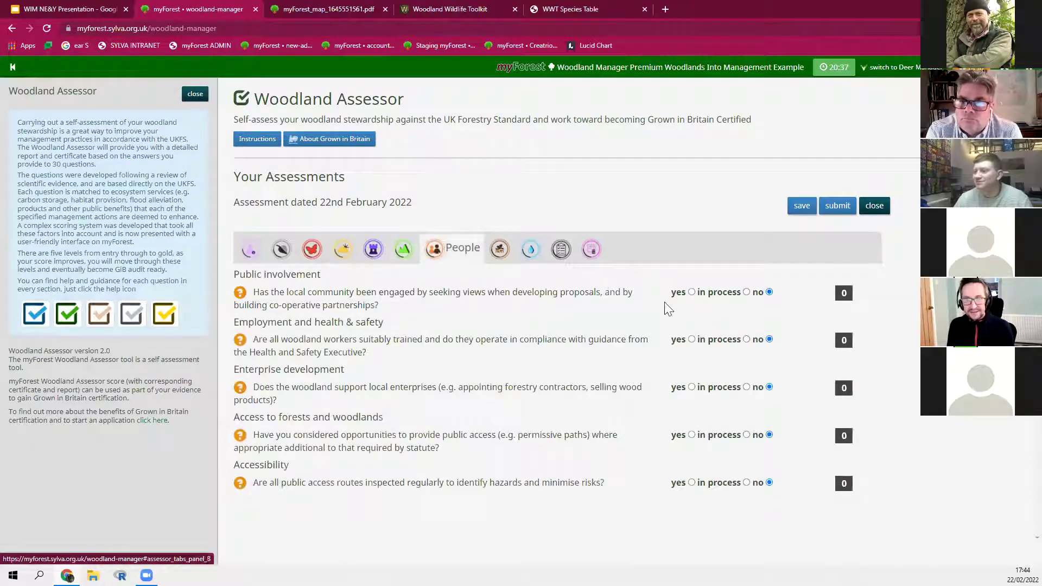
click(734, 293)
click(731, 340)
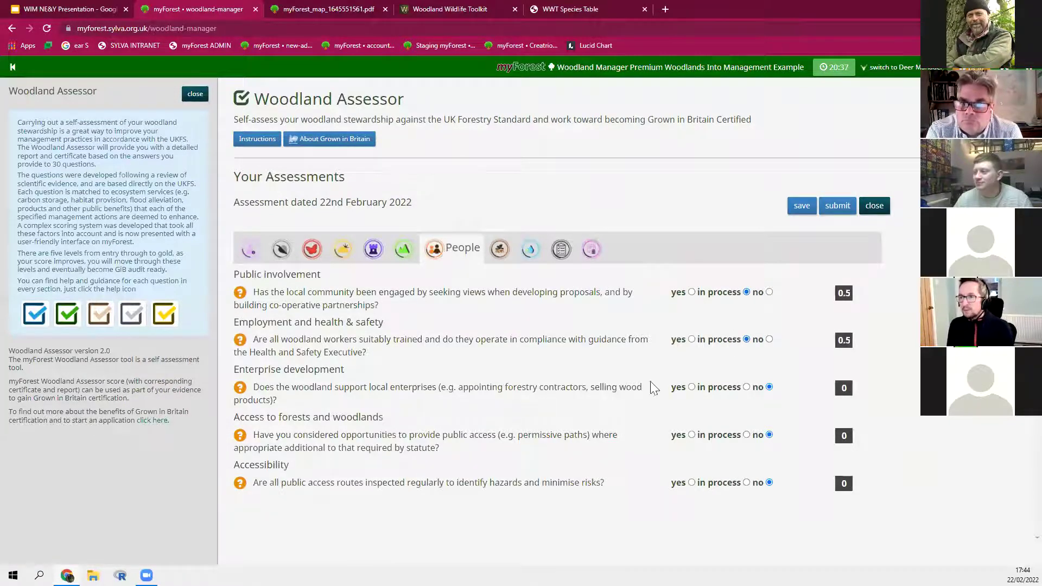
Step: Read the enterprise development guidance, and answer yes on public access opportunities and in process on inspecting public access routes
click(240, 388)
scroll(261, 390, down, 1)
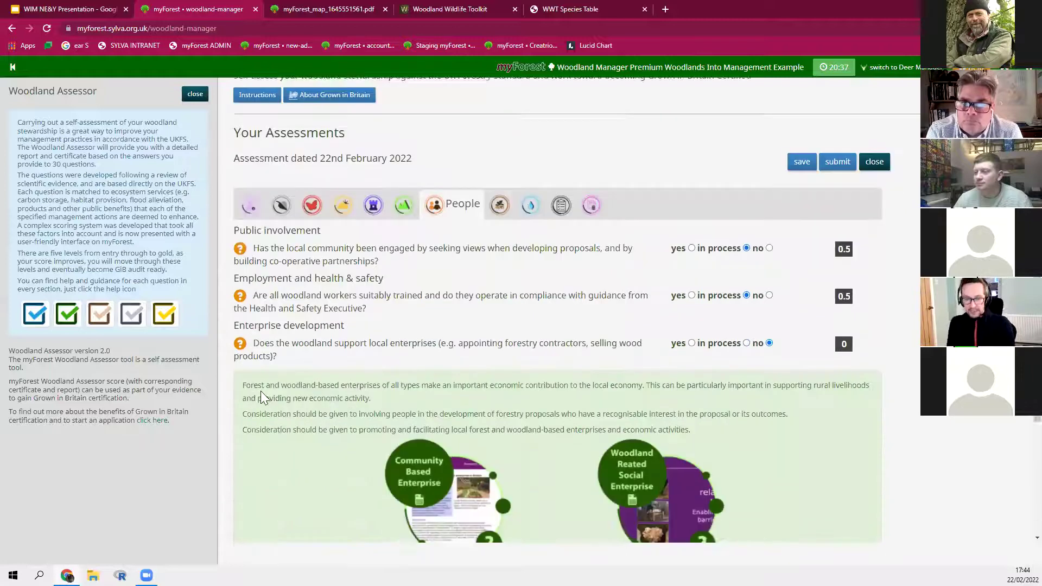
scroll(260, 390, down, 3)
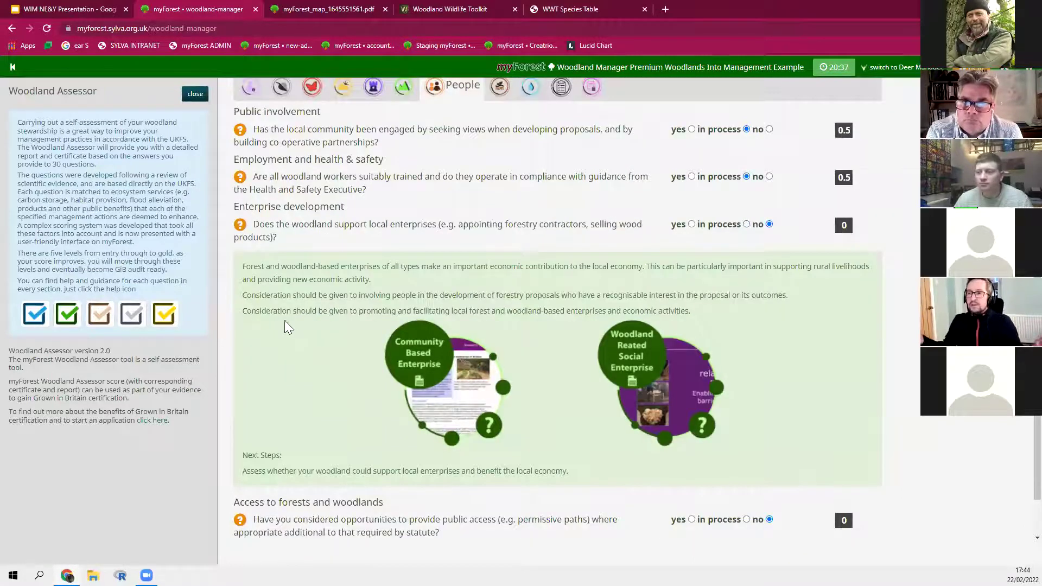
click(239, 227)
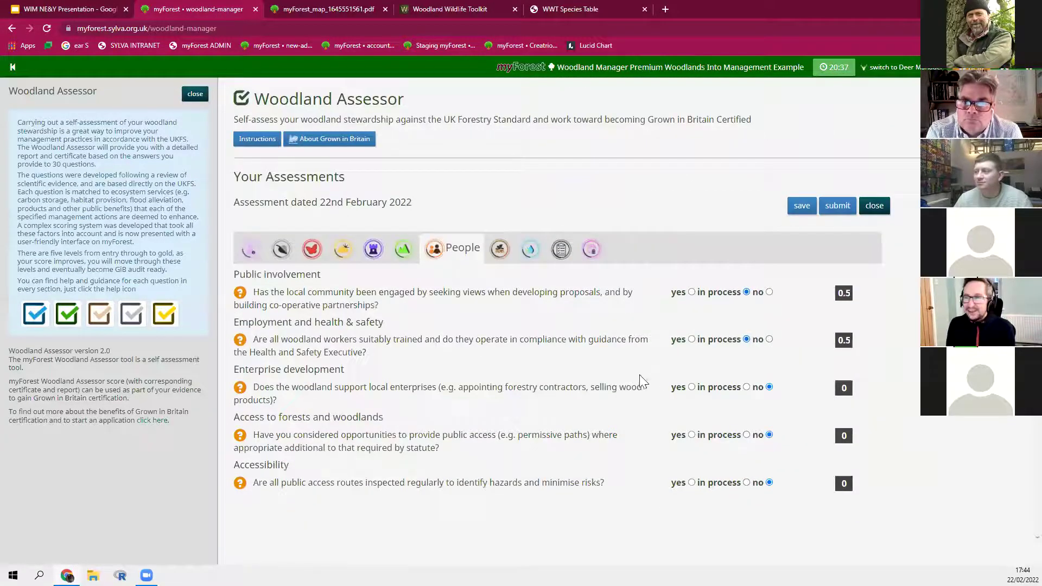
click(691, 435)
click(716, 481)
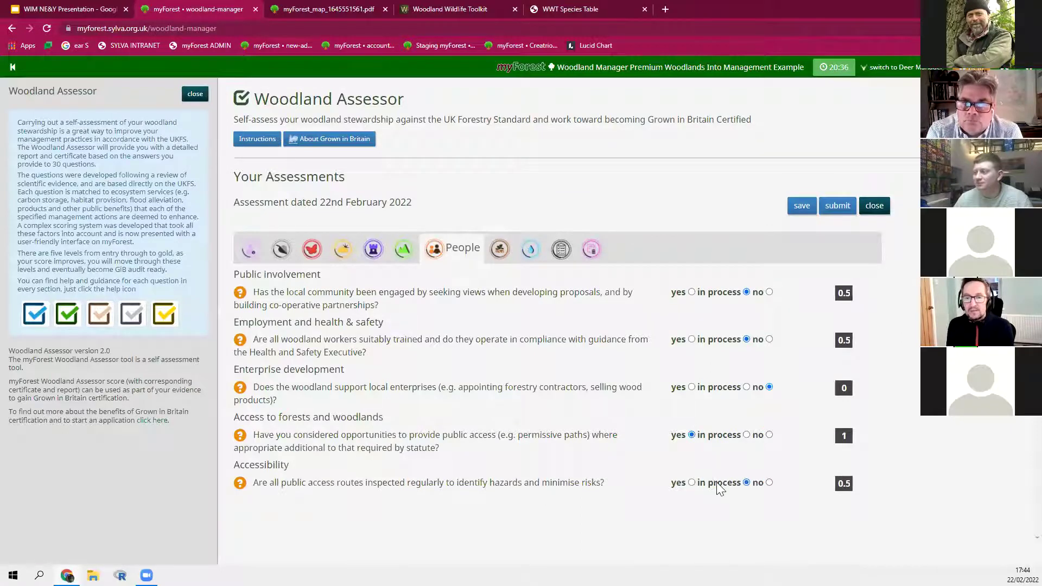
Step: Answer yes to both questions in the assessment section between People and Water
click(499, 249)
click(679, 293)
click(678, 329)
Step: In the Water section, answer planned for peak flows and flooding, and yes for aquatic habitats and species
click(513, 250)
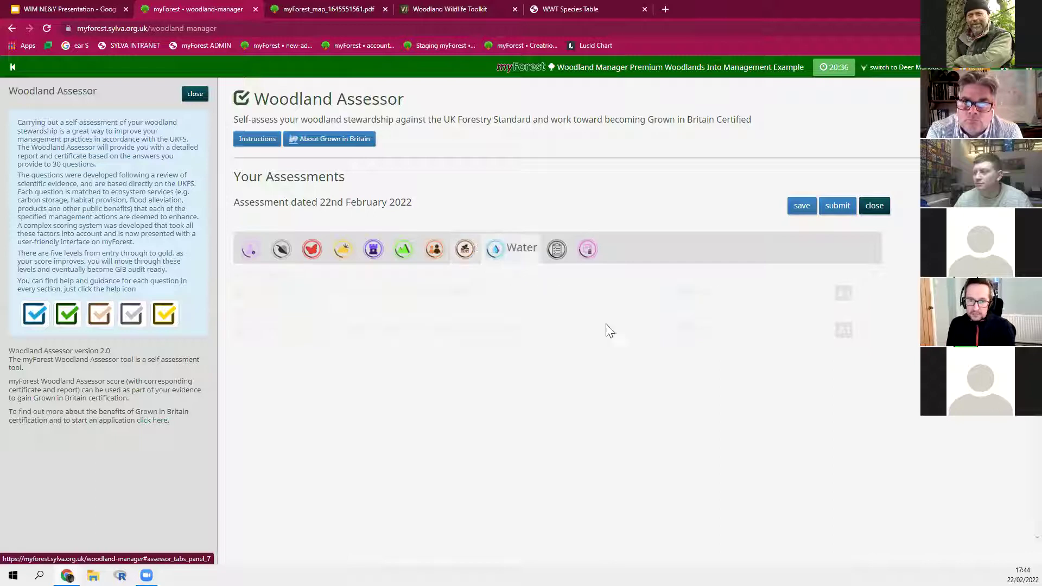
click(716, 342)
click(691, 376)
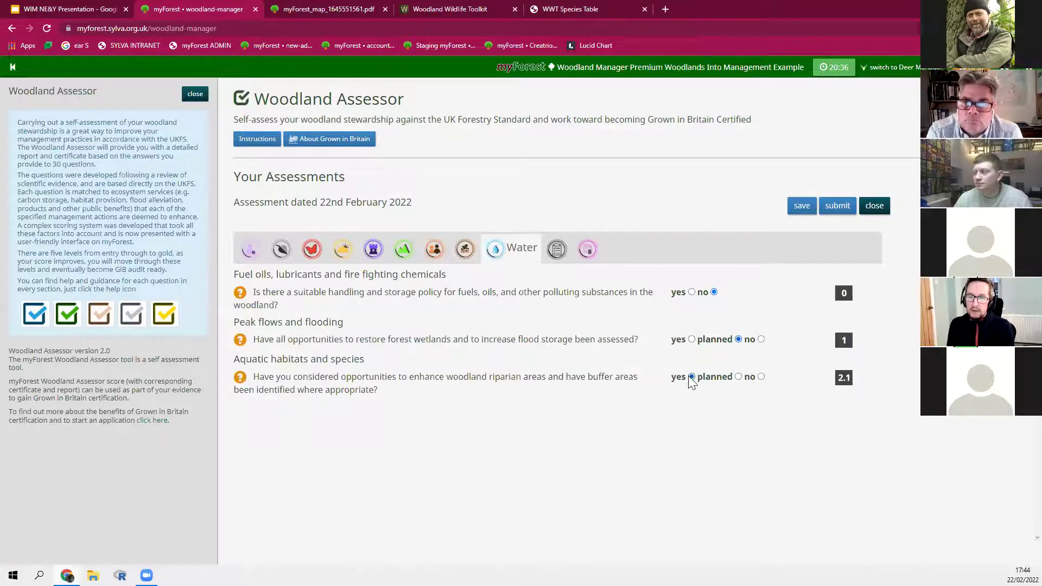
Step: In the Management Plan section, answer in process for both having a UK Forestry Standard plan and its official approval
click(556, 251)
click(715, 277)
click(713, 292)
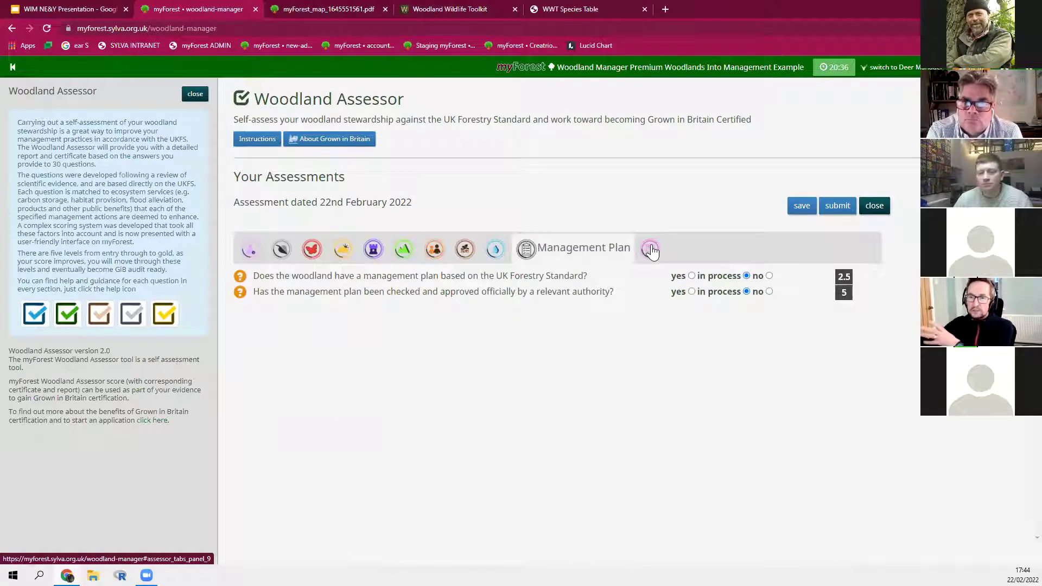
Step: Submit the 22nd February 2022 assessment and confirm committing it
click(843, 209)
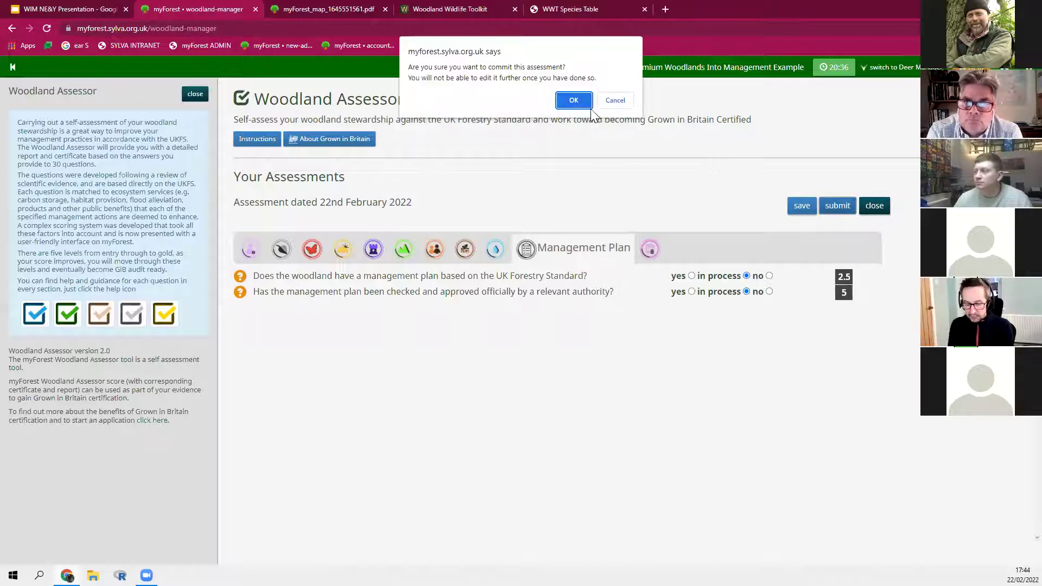
click(628, 101)
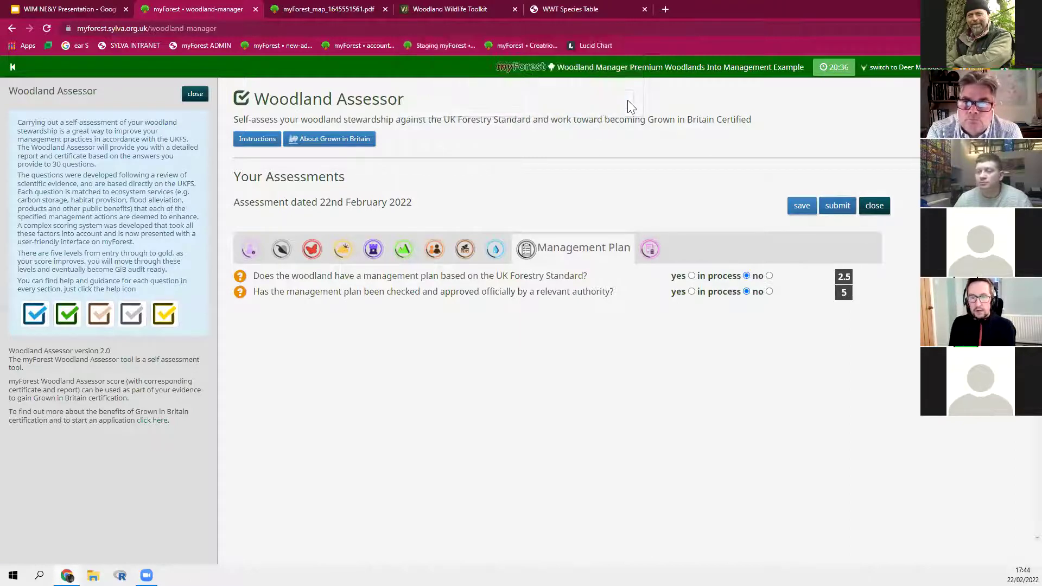
click(838, 207)
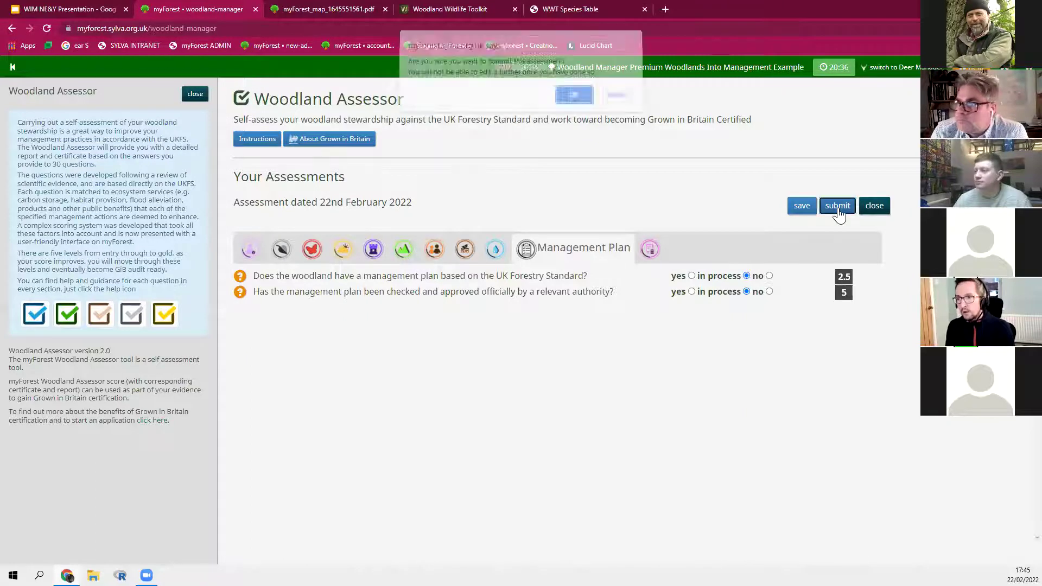
click(571, 99)
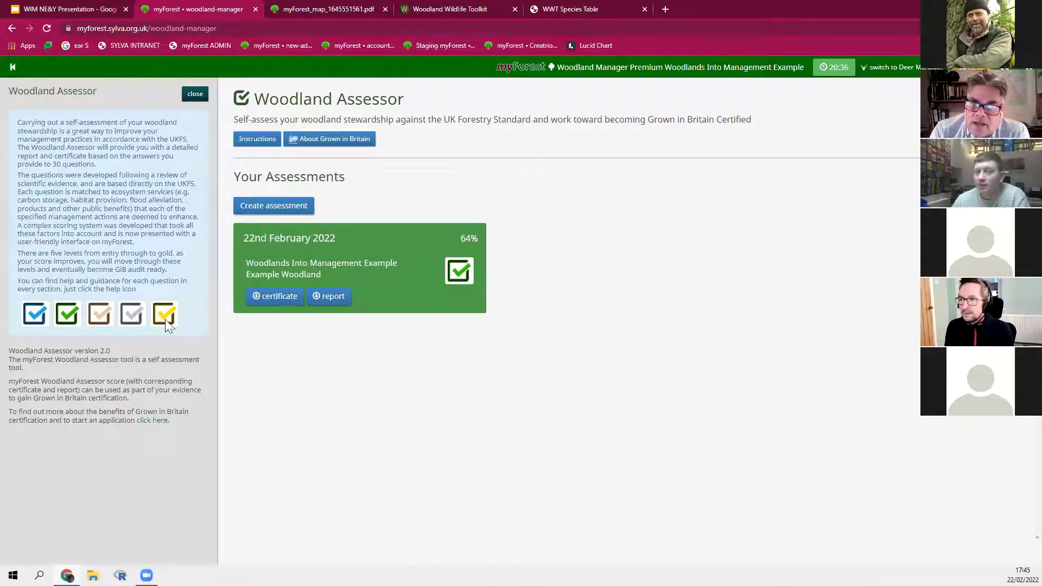
Step: Download the submitted assessment's certificate, open the PDF, and view it alongside the entry in the assessments list
click(275, 303)
click(77, 546)
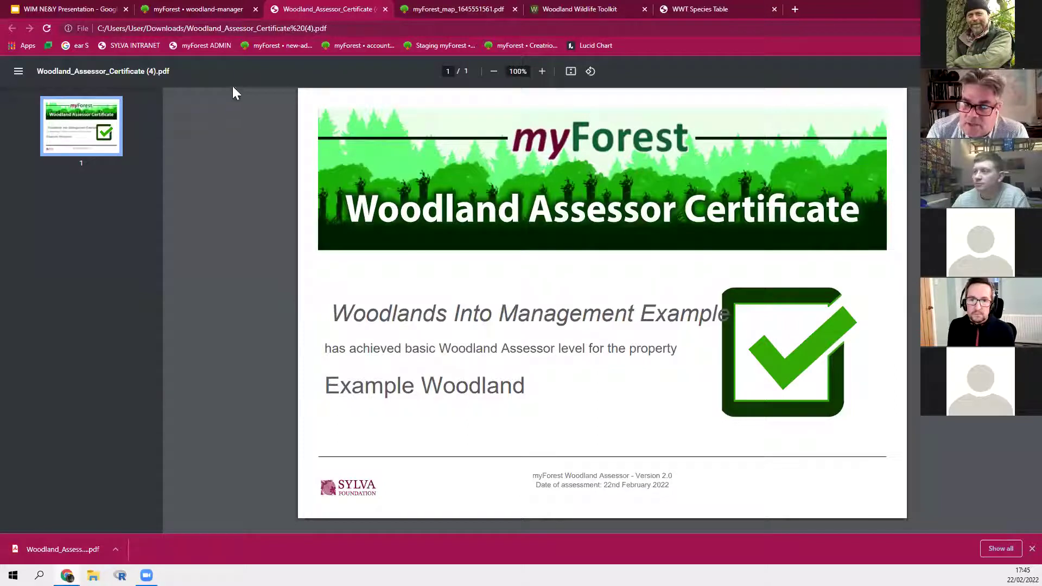
click(222, 10)
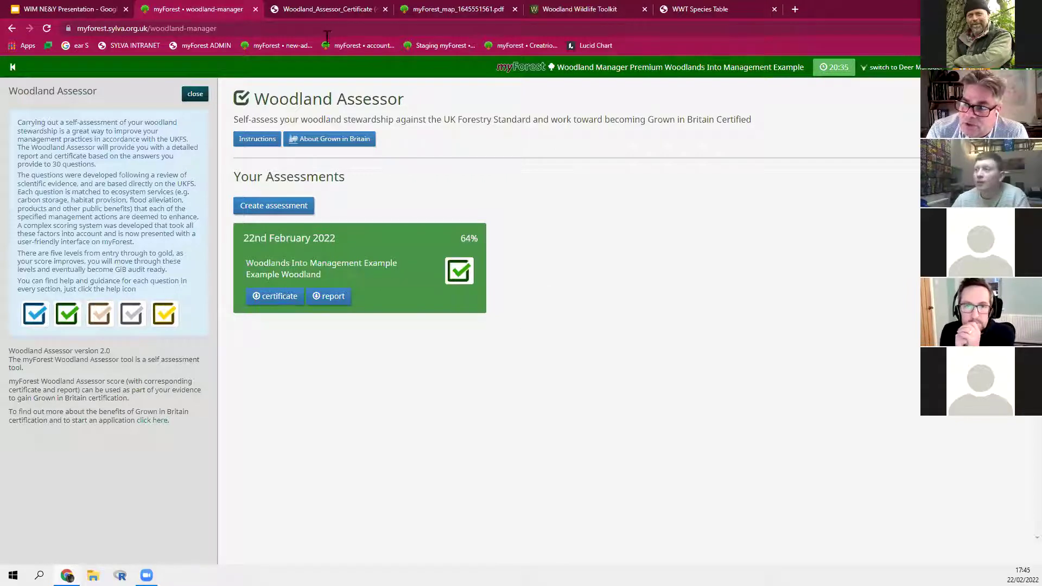
click(339, 10)
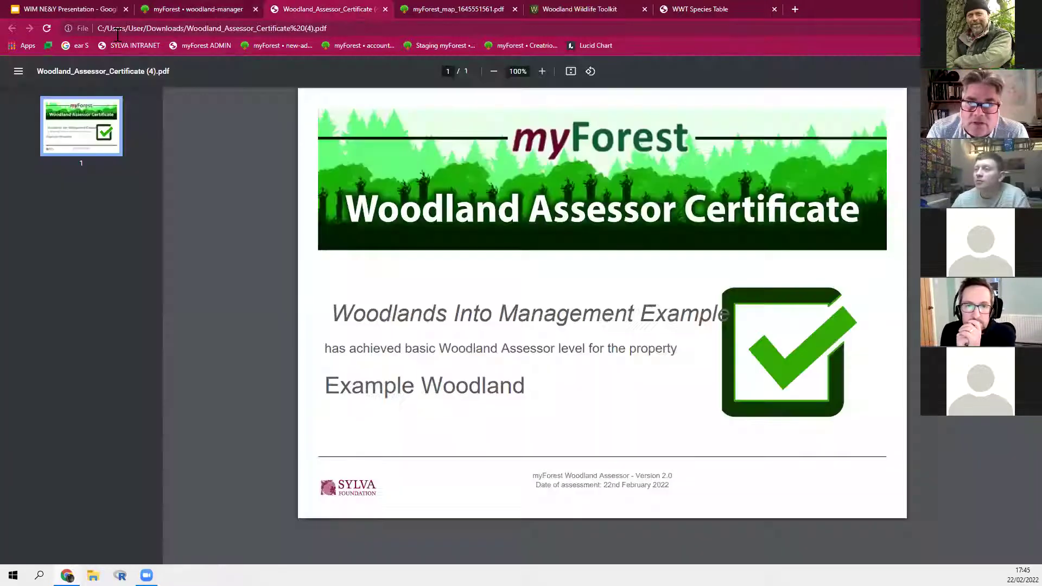
click(166, 7)
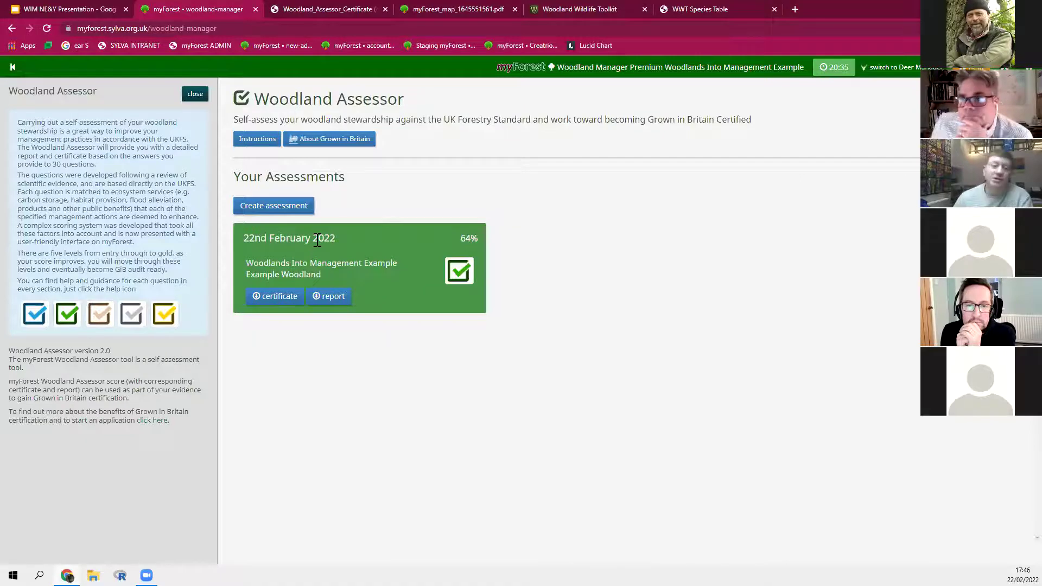
click(345, 10)
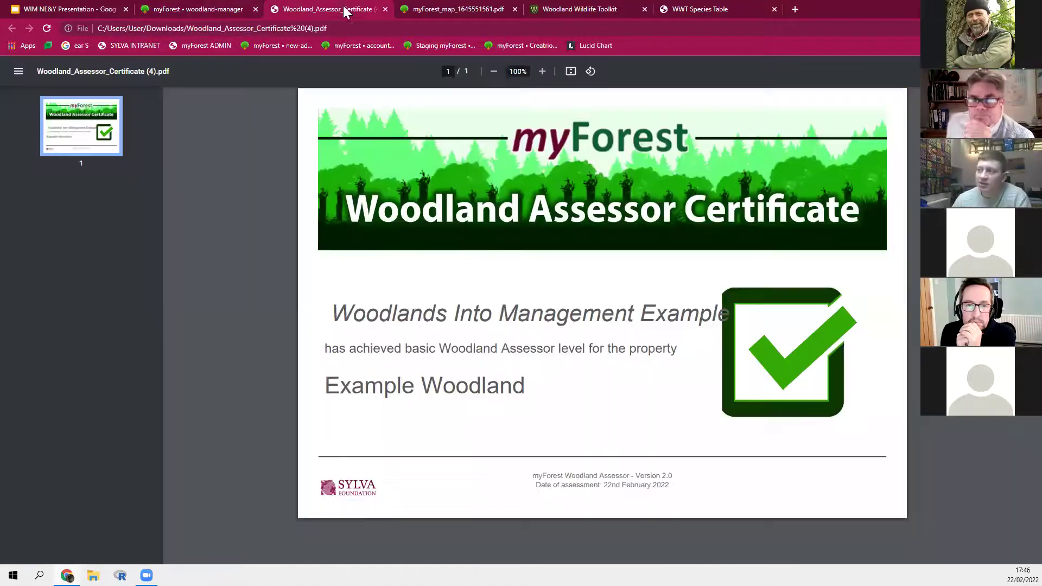
Step: Download the report for the 22nd February 2022 assessment and open the PDF
click(239, 10)
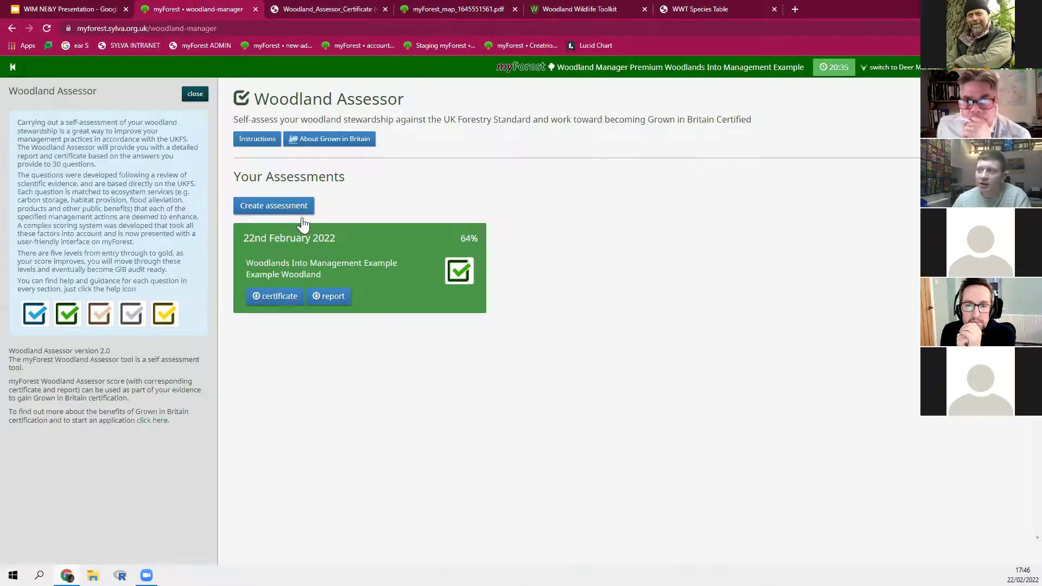
click(345, 292)
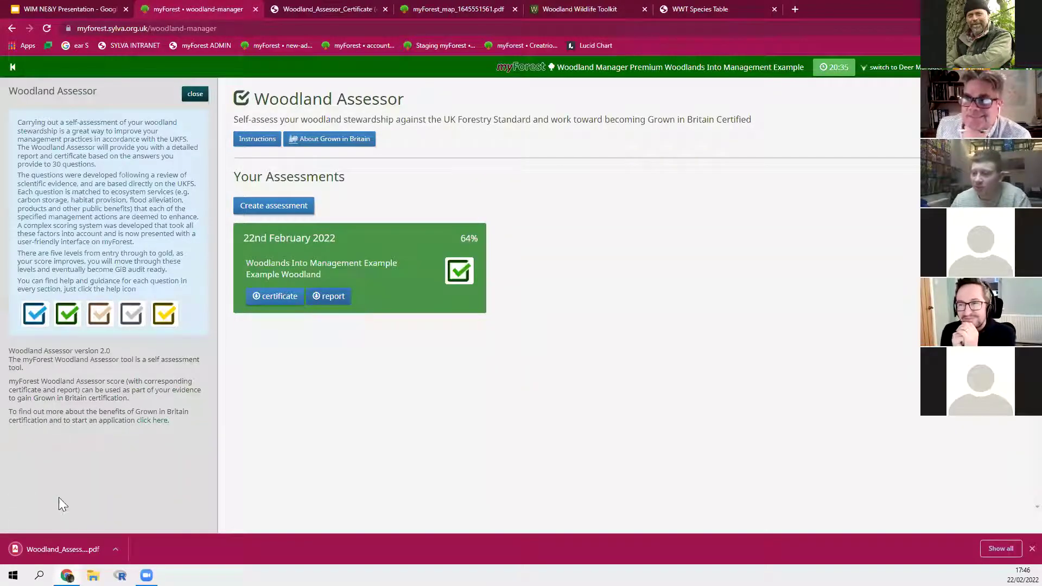
click(80, 548)
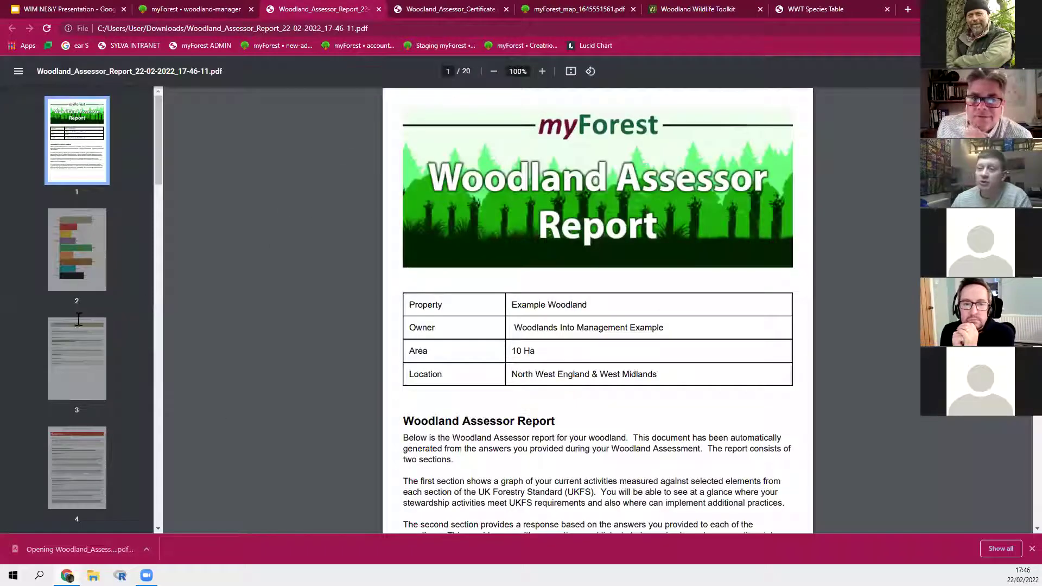
Step: Examine the bar chart of section scores on page 2 of the Woodland Assessor report
click(111, 254)
scroll(504, 352, down, 2)
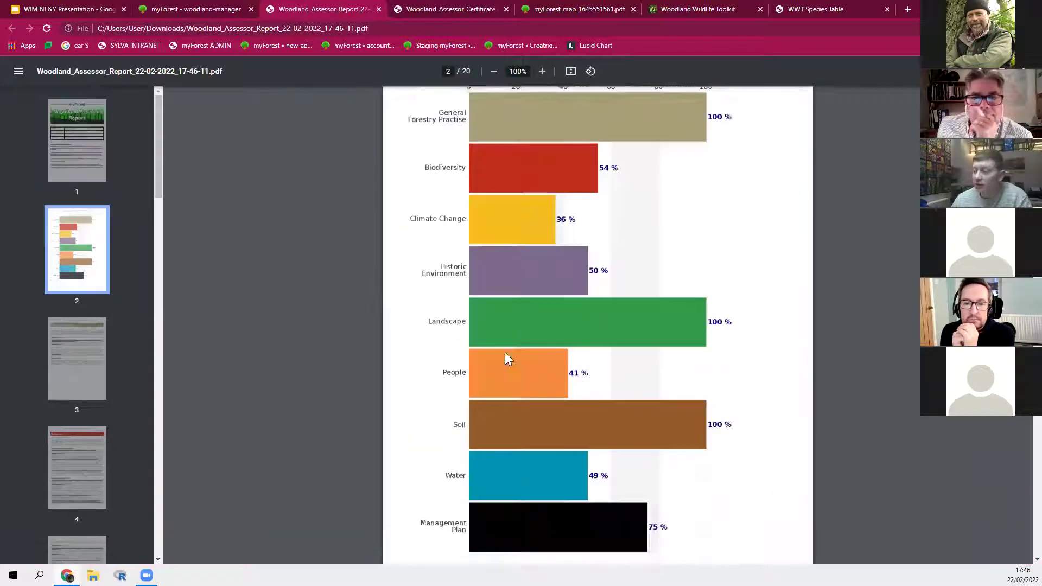
scroll(509, 282, up, 2)
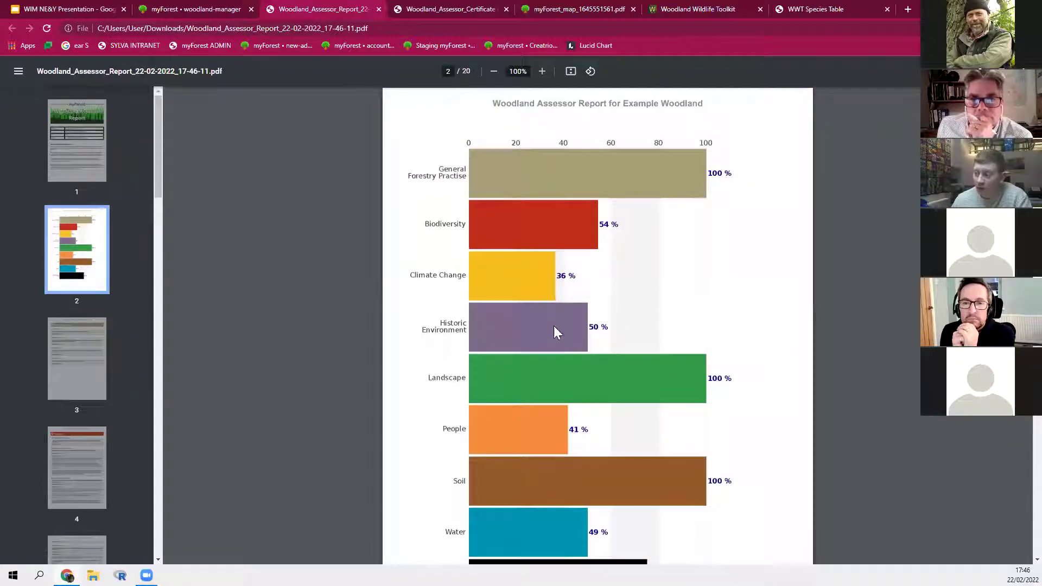
scroll(510, 407, down, 2)
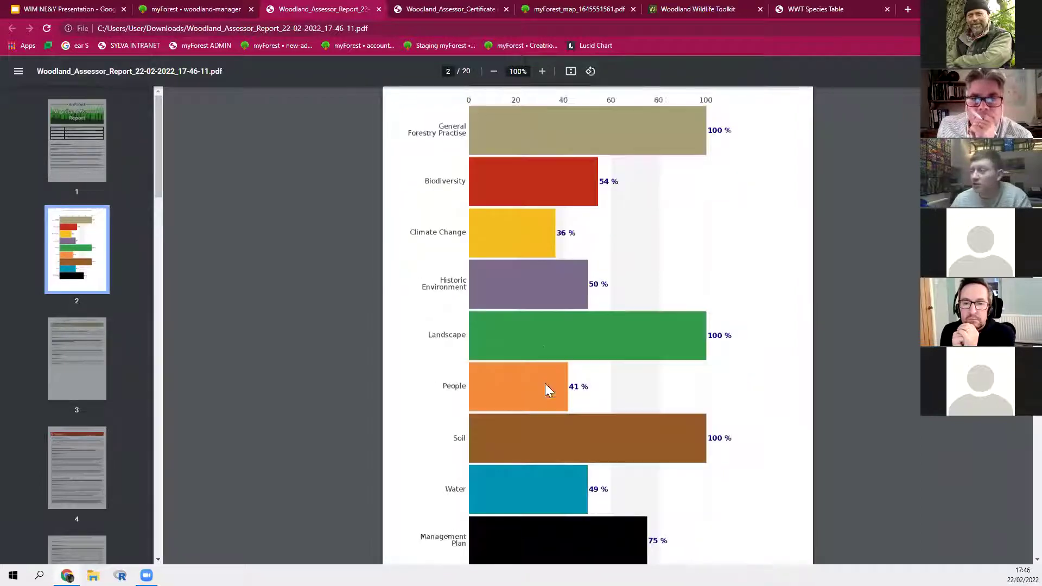
Step: Read the report's Biodiversity section on page 4, including the suggestion and next steps for woodland management and biodiversity
click(81, 460)
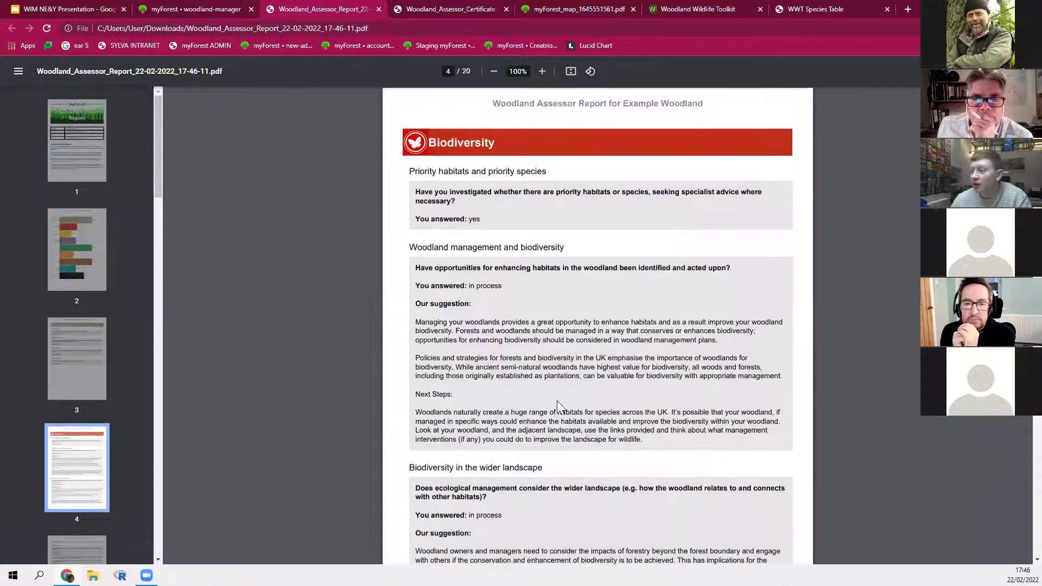
scroll(559, 391, down, 1)
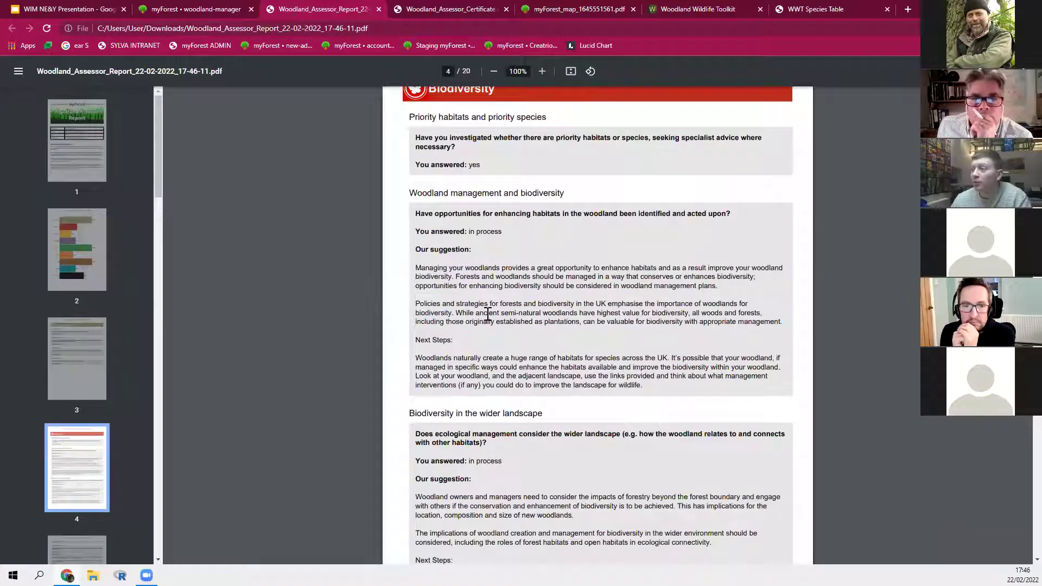
drag(505, 321, 418, 268)
click(421, 252)
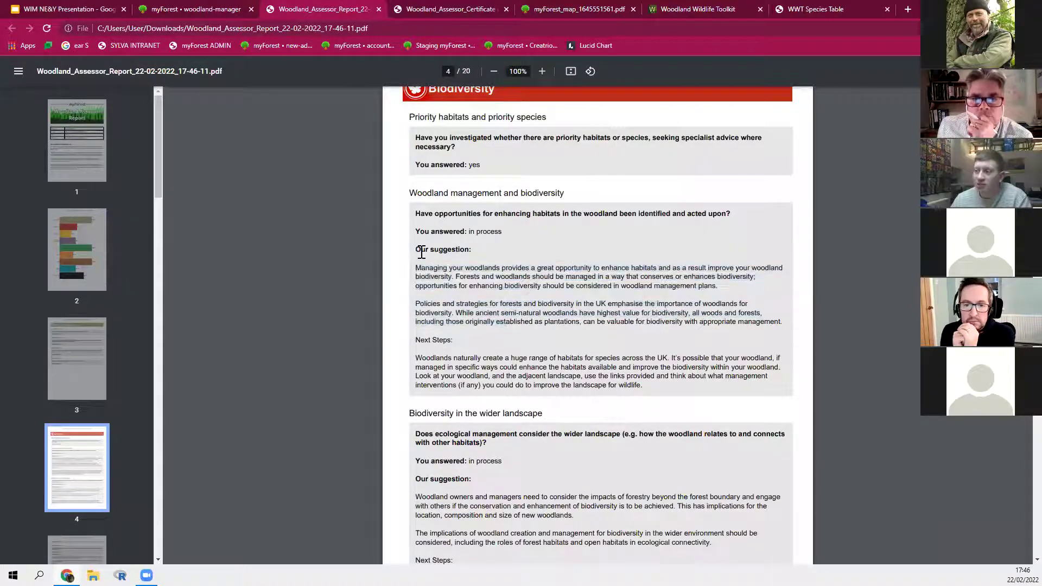
drag(641, 384, 434, 350)
click(443, 364)
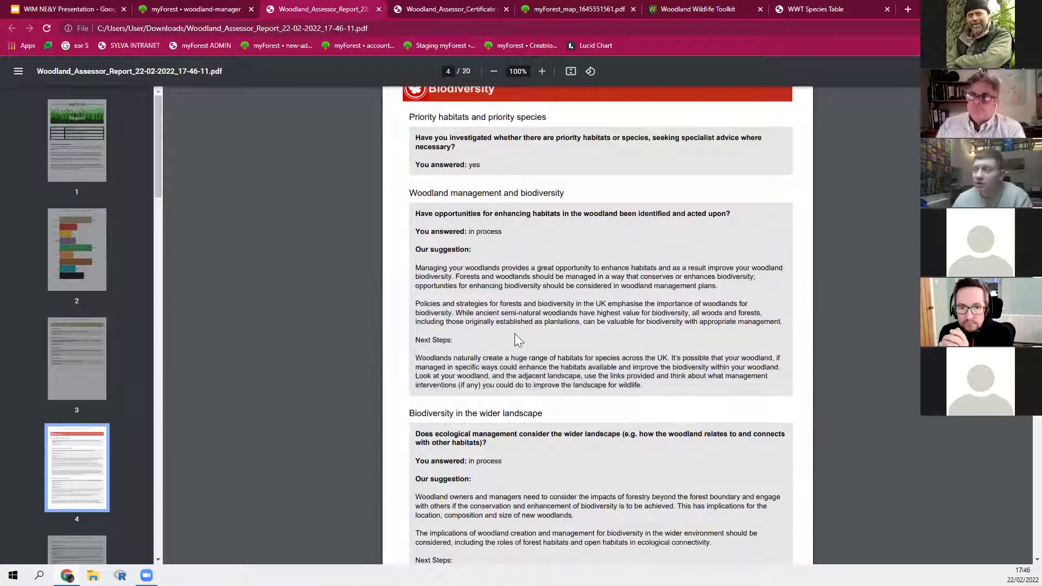
Step: Review the score chart again and read the Mitigation suggestion and next steps in the Climate Change section on page 7
click(76, 257)
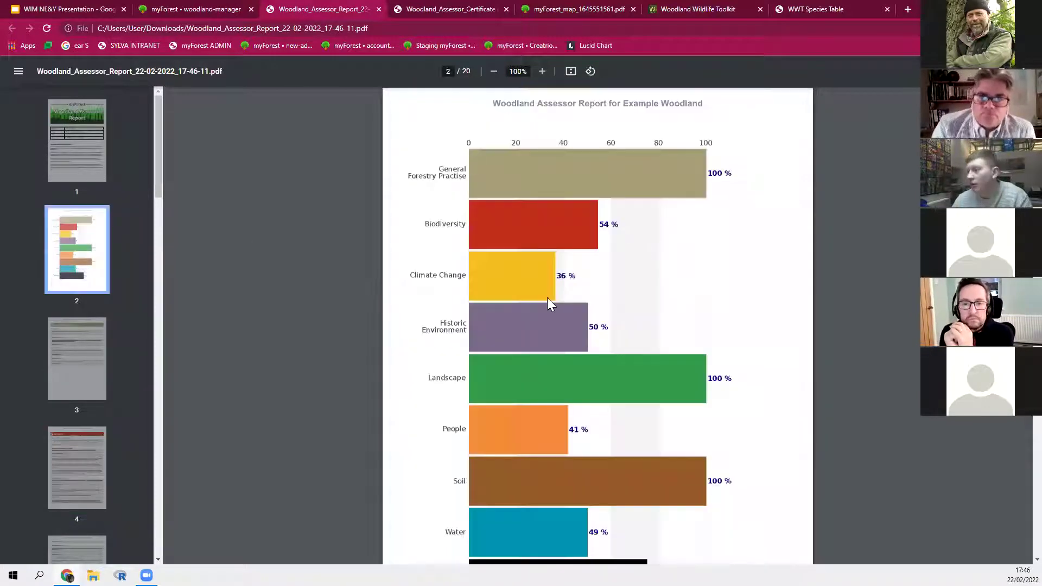
scroll(547, 298, down, 2)
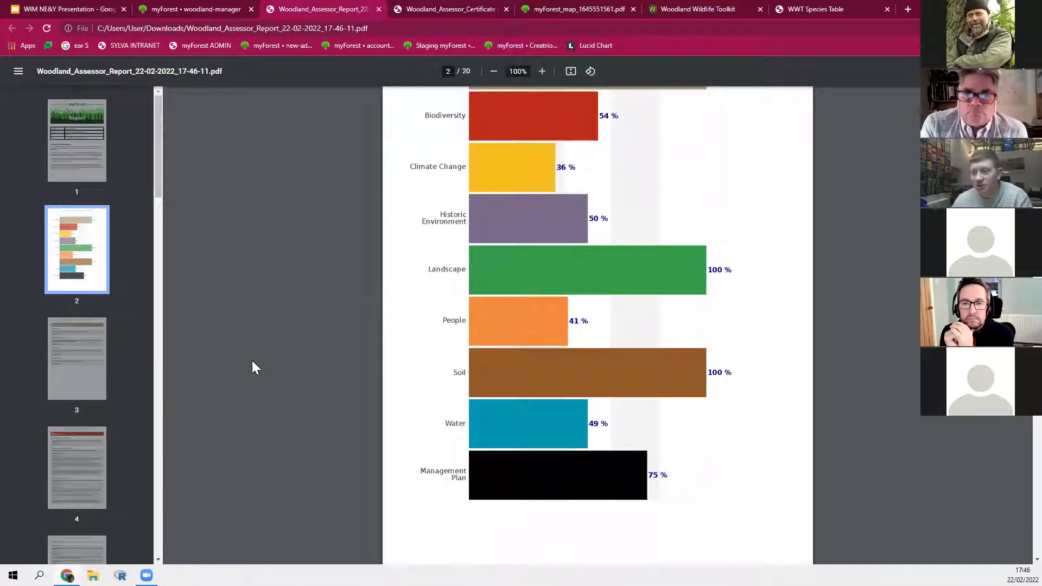
scroll(135, 412, down, 9)
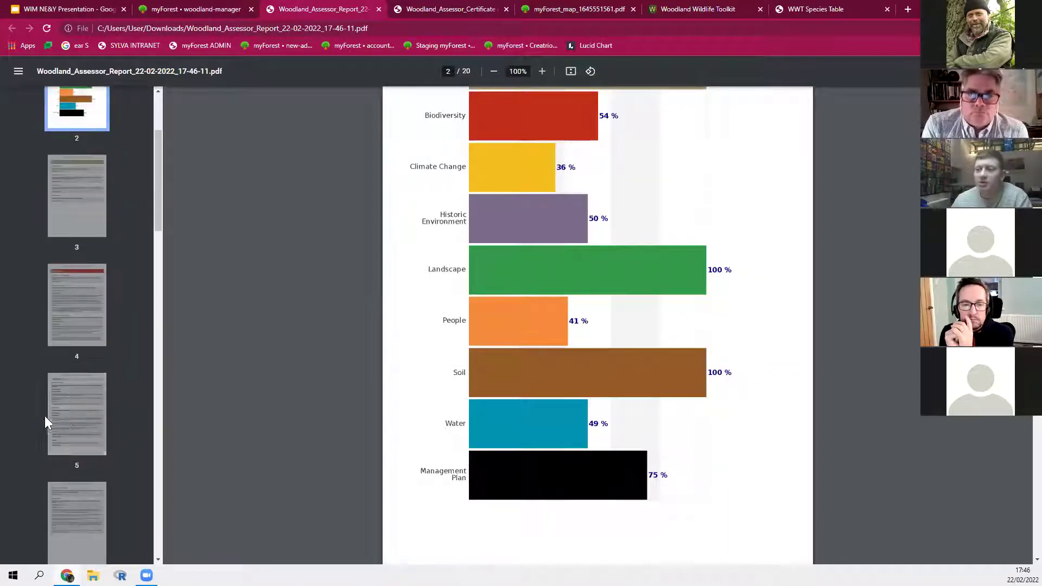
click(65, 320)
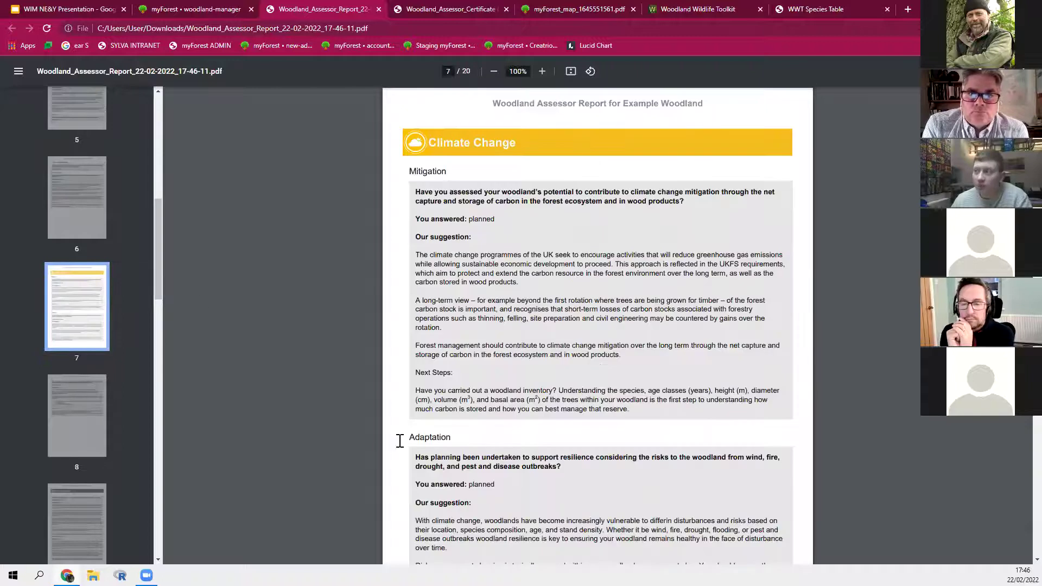
scroll(499, 309, down, 1)
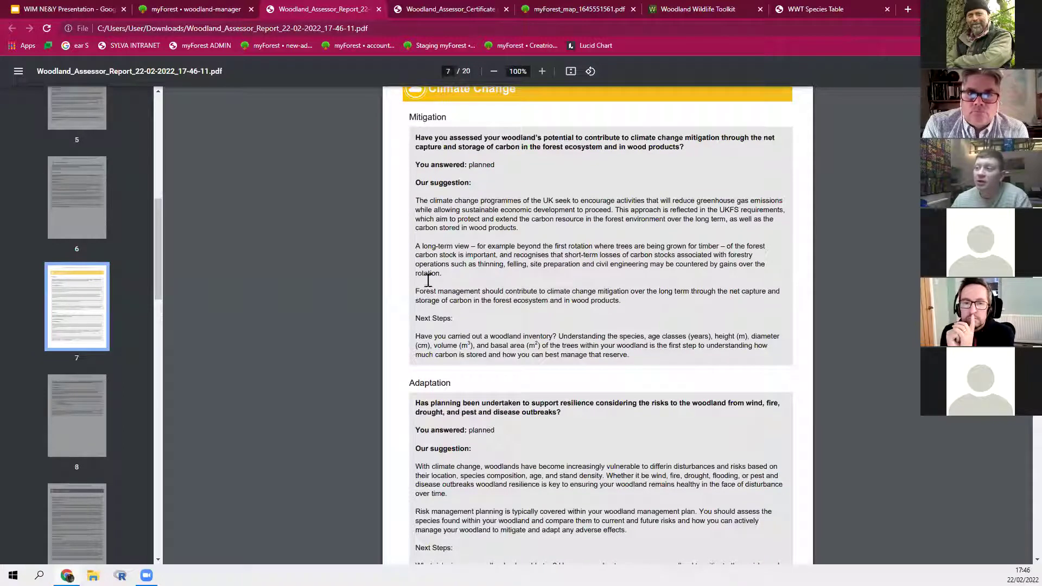
drag(629, 358, 388, 336)
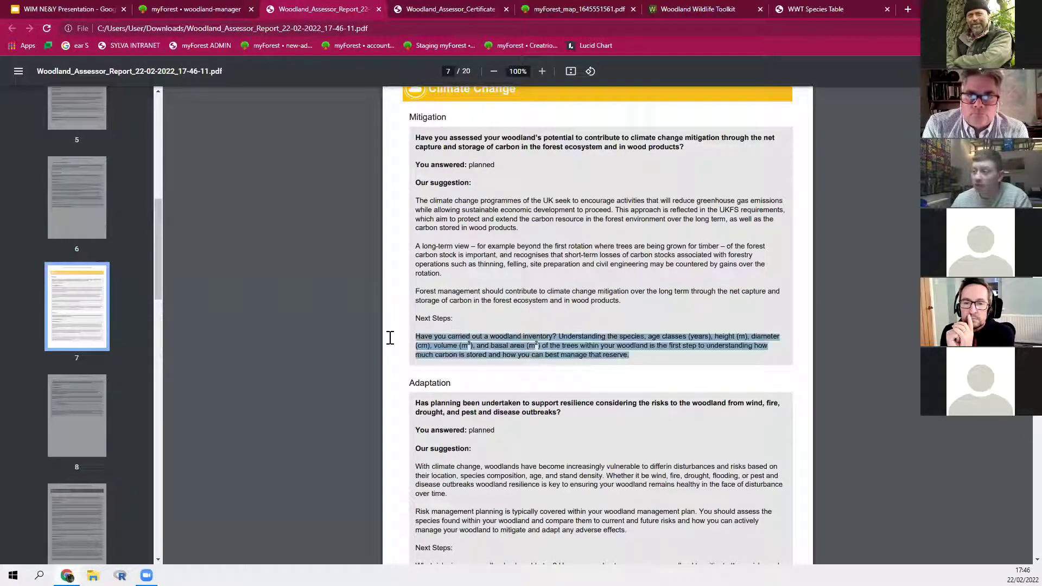
click(562, 260)
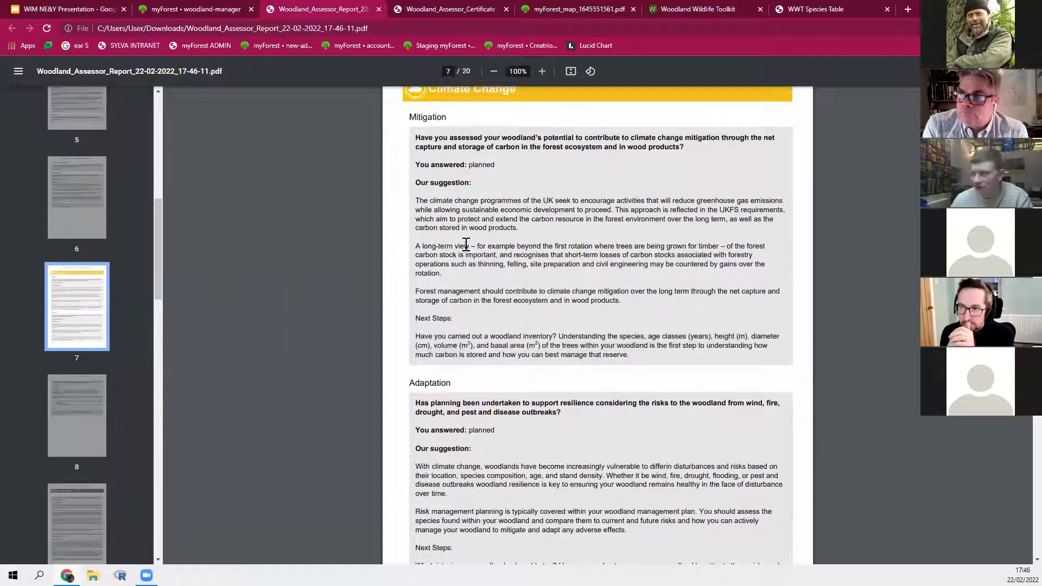
Step: Look over the invasive species suggestions and next steps at the end of the Biodiversity section on page 6
scroll(641, 295, up, 4)
scroll(641, 294, up, 5)
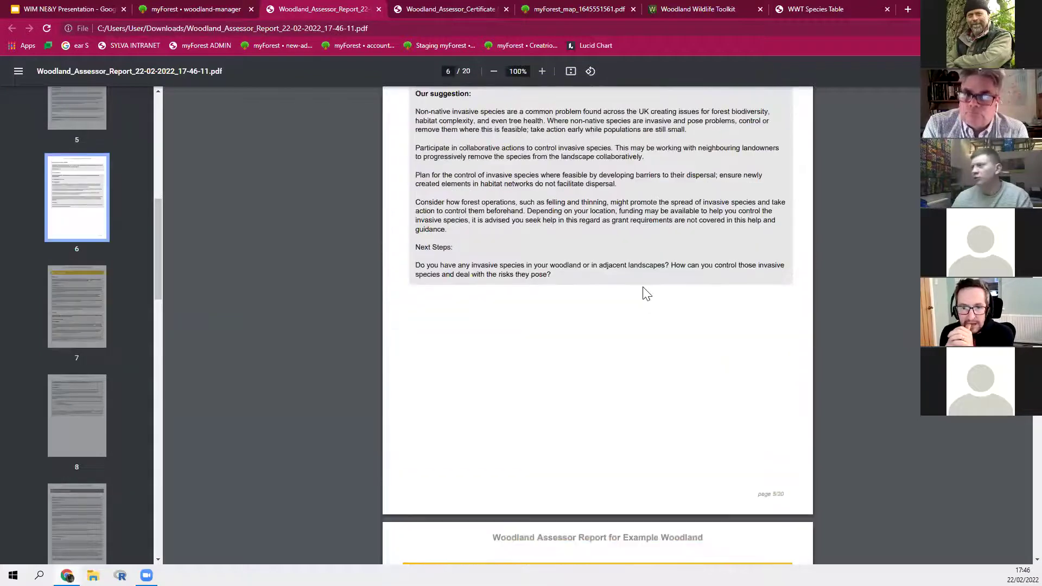
scroll(580, 308, up, 1)
scroll(588, 329, down, 2)
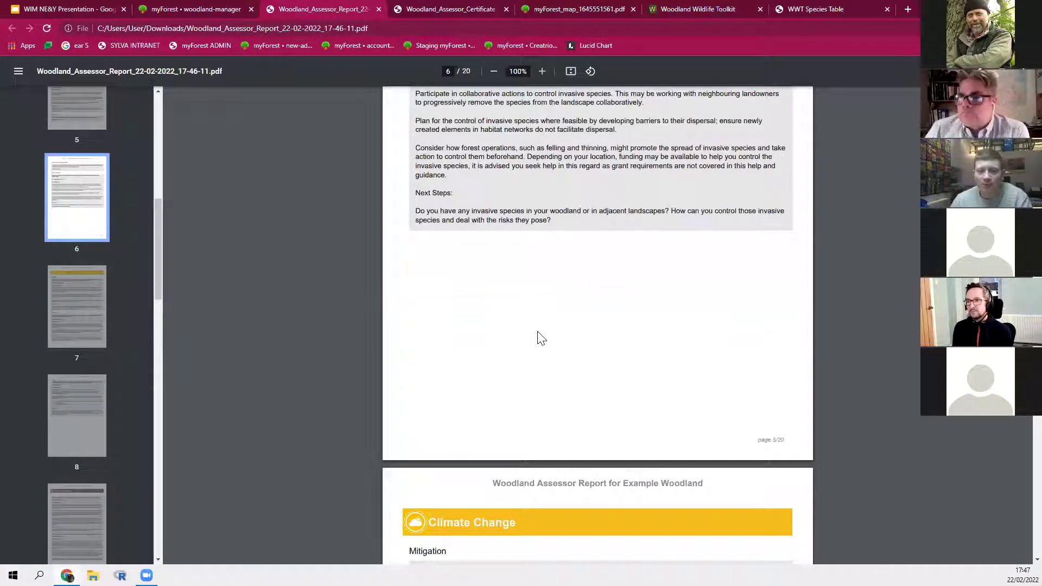
Step: Return to the Woodland Manager, close the Woodland Assessor and show the mapping tools
click(214, 13)
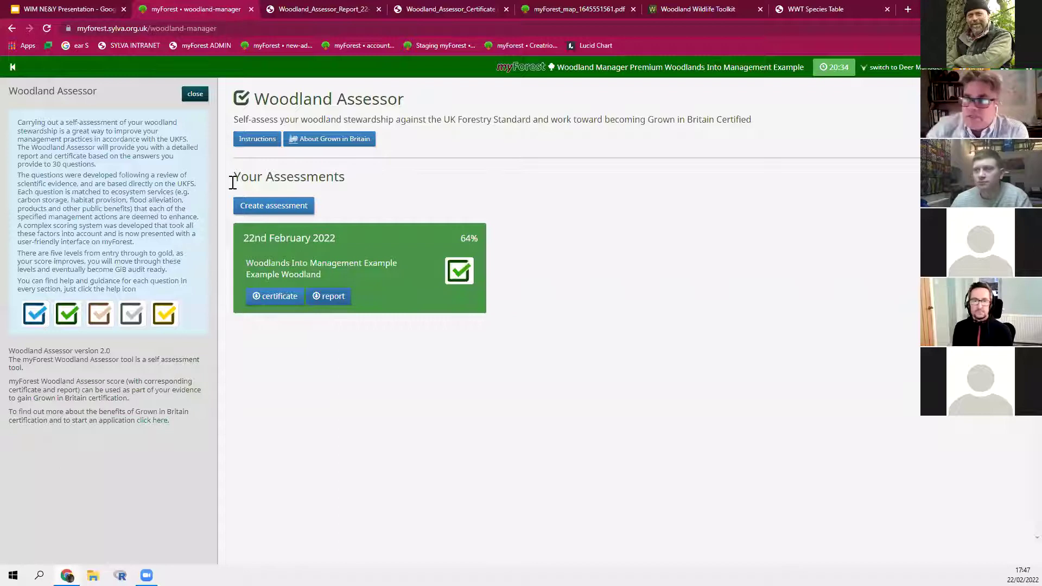
click(196, 94)
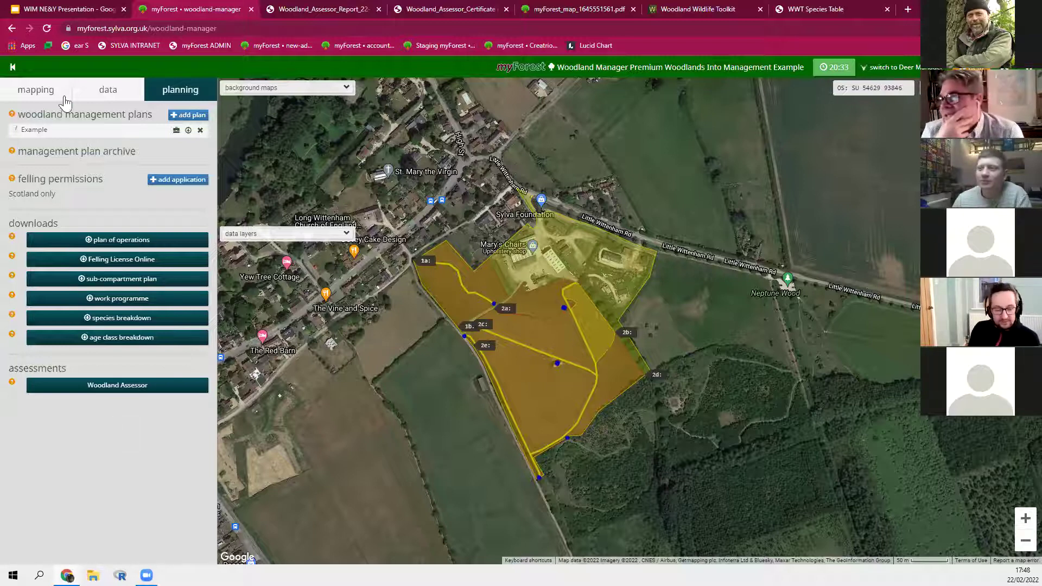
click(38, 91)
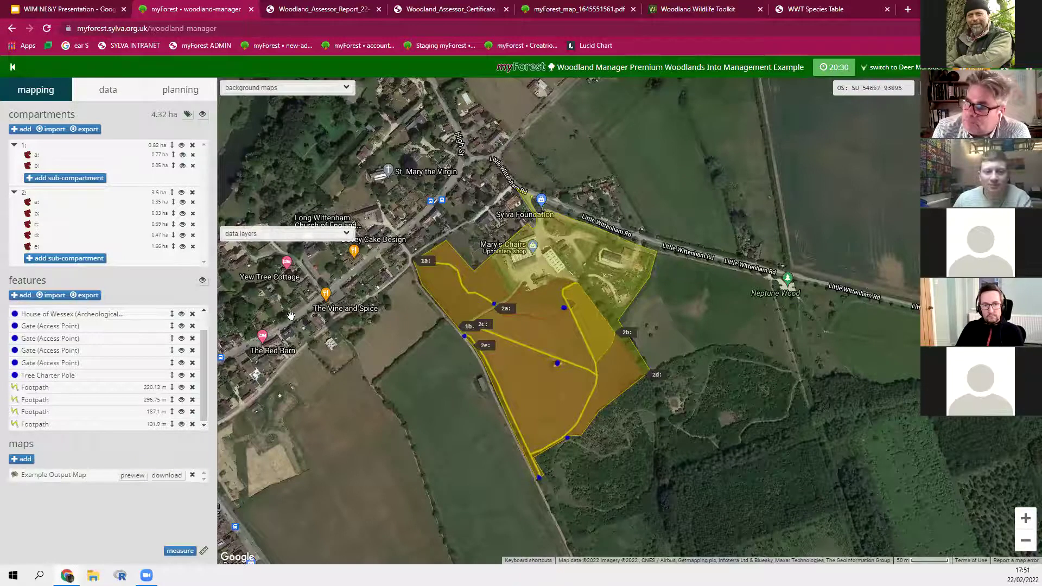
Step: Add a point feature titled Tree in the wooded strip beside the 2b label on the woodland's eastern edge
drag(397, 355, 362, 337)
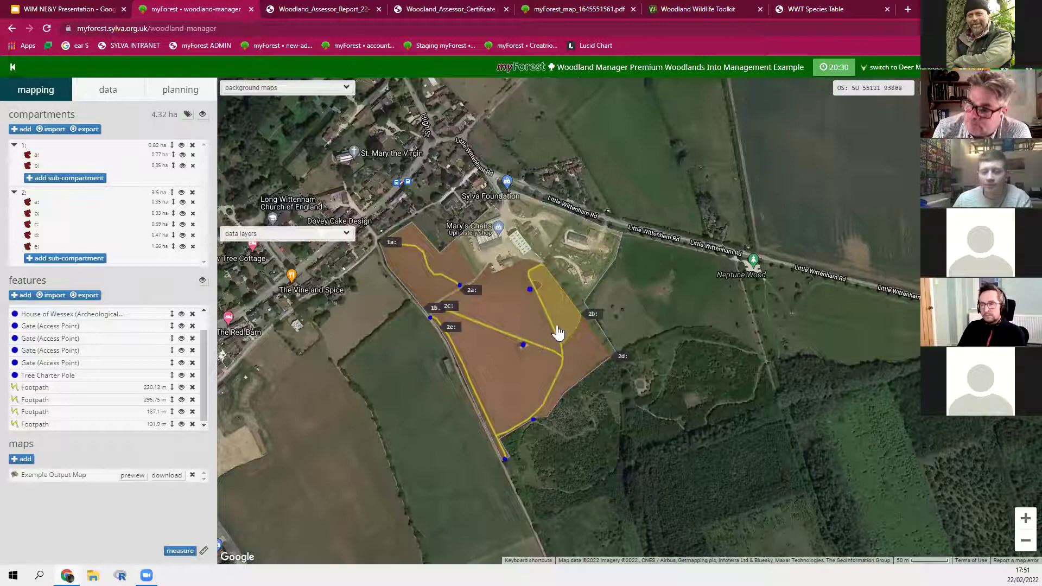
scroll(619, 345, up, 3)
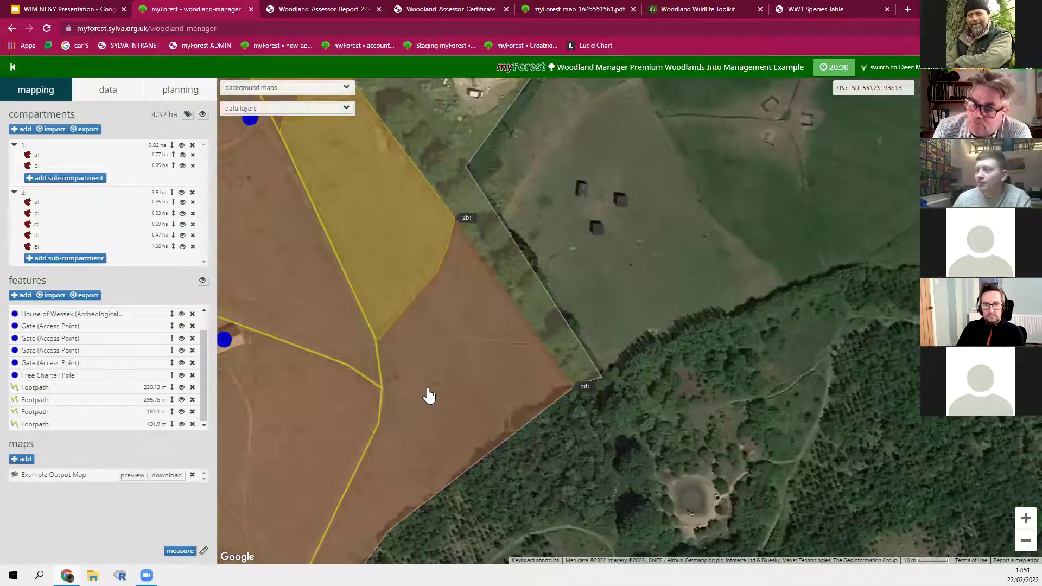
drag(442, 278, 428, 394)
drag(476, 318, 458, 262)
drag(358, 263, 424, 268)
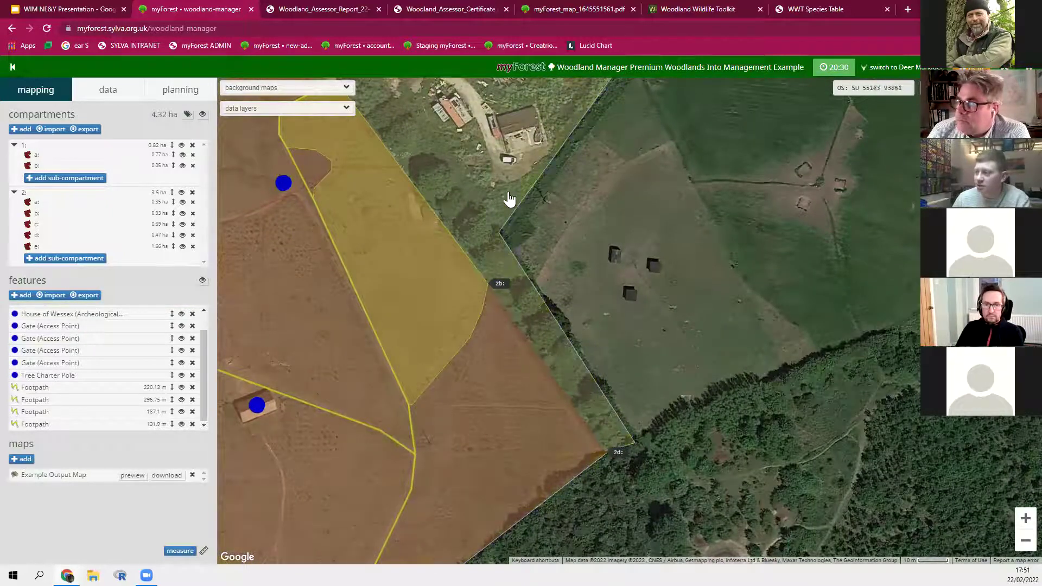
click(24, 296)
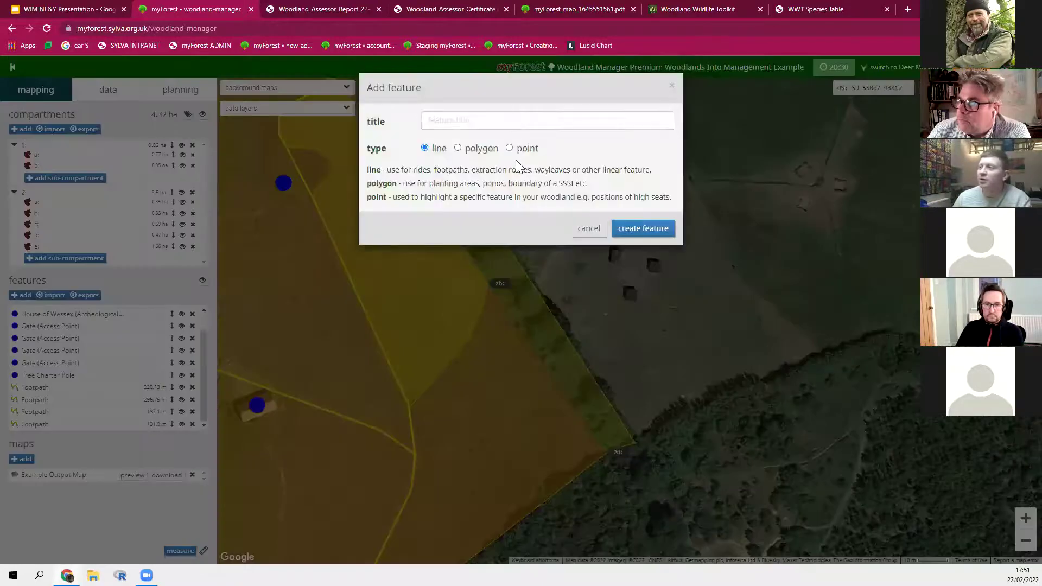
click(509, 147)
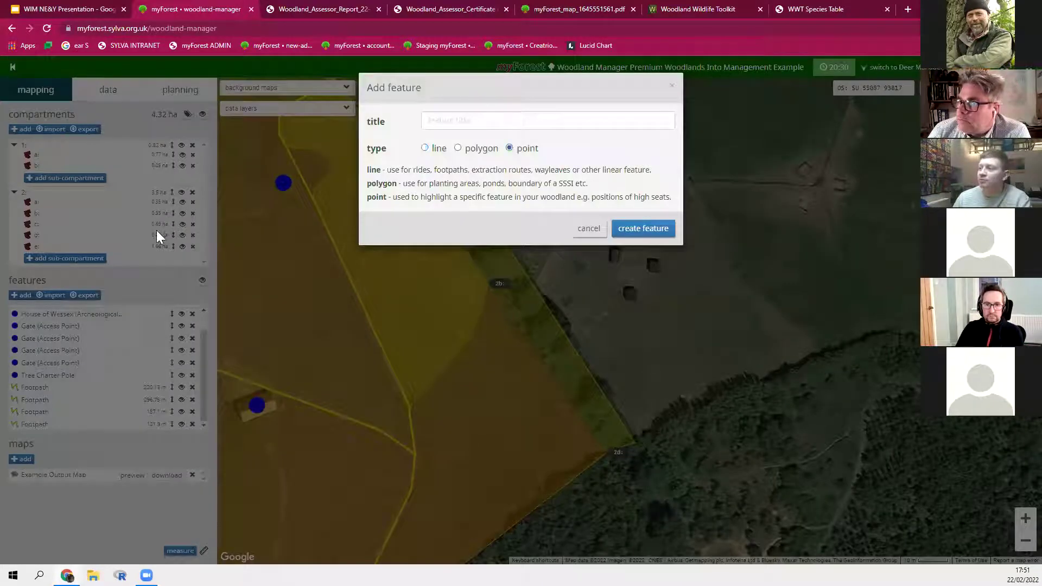
click(533, 118)
text(Tree)
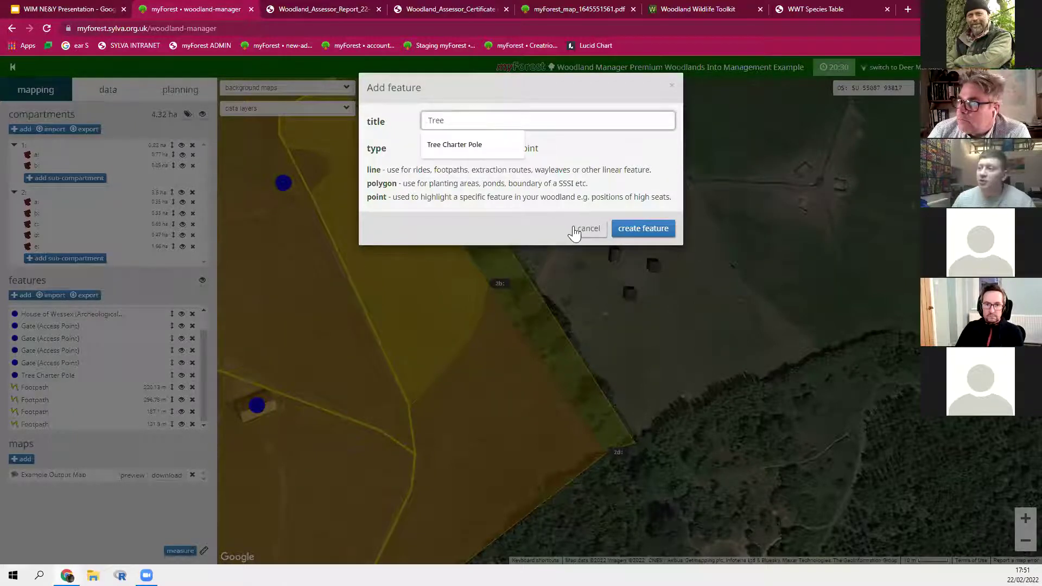
click(618, 227)
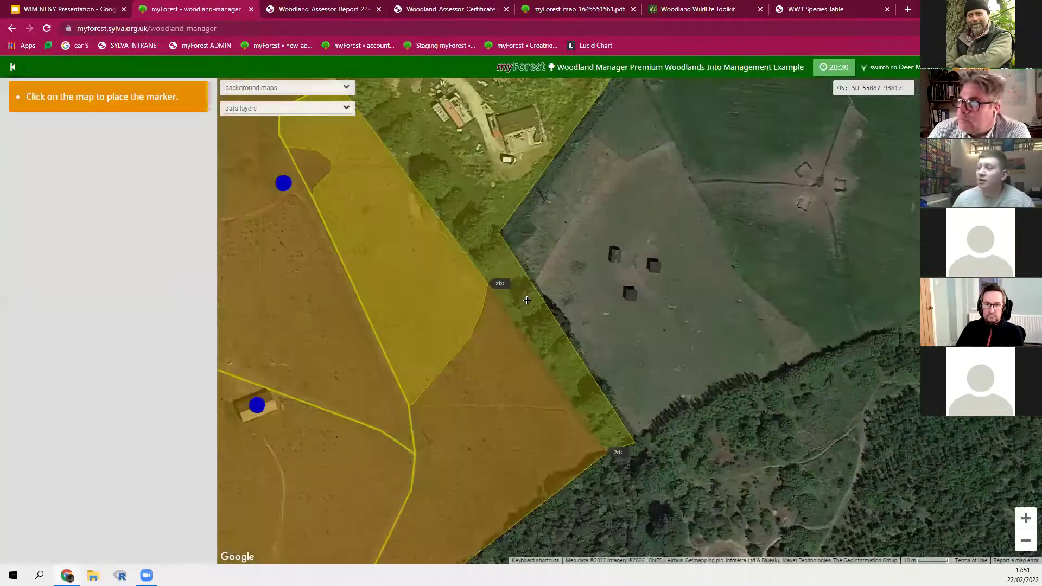
click(554, 355)
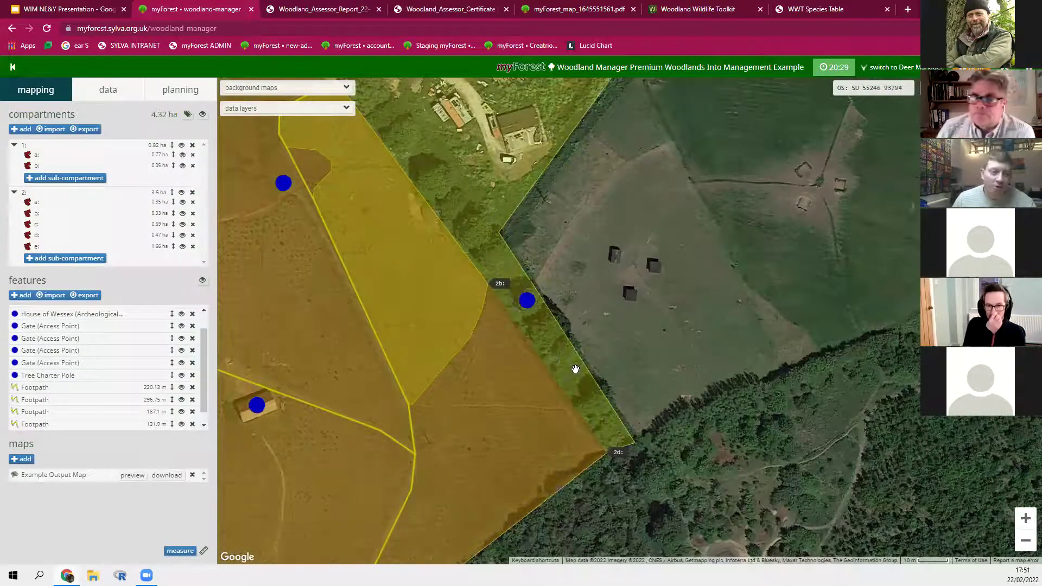
Step: Check the template types offered for a new woodland management plan without creating one
scroll(626, 402, down, 2)
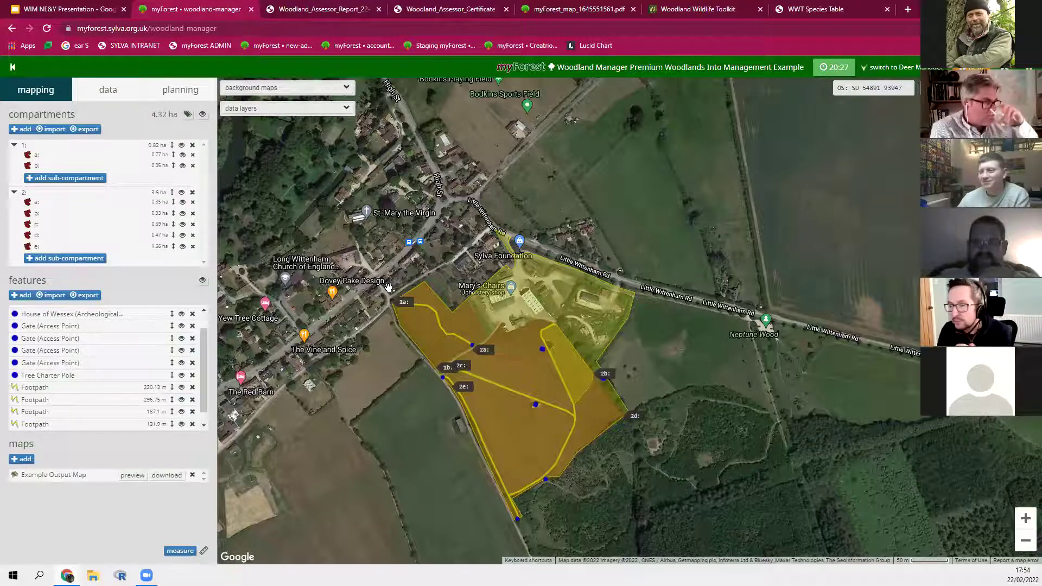
click(182, 91)
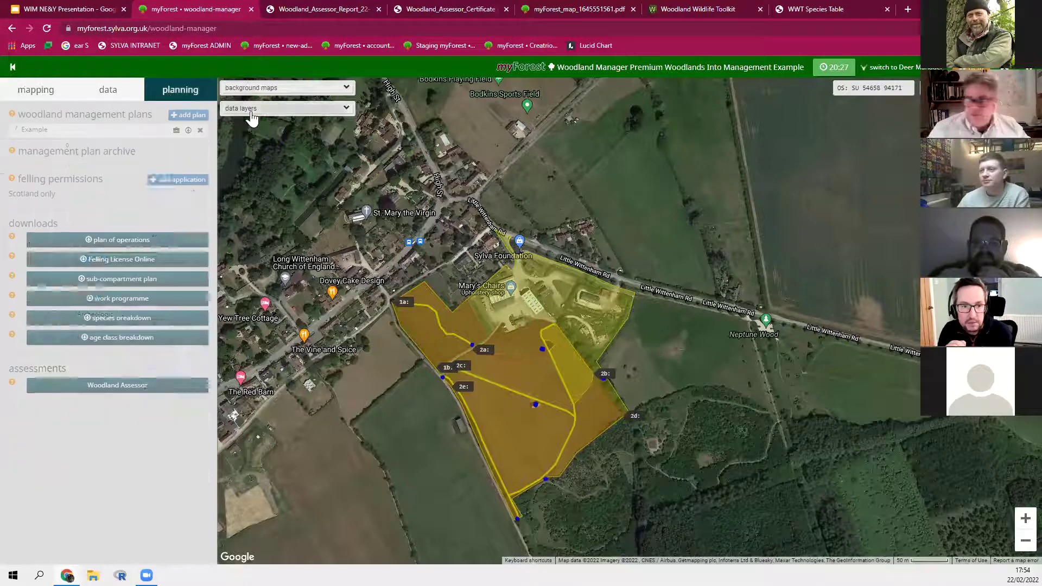
click(188, 115)
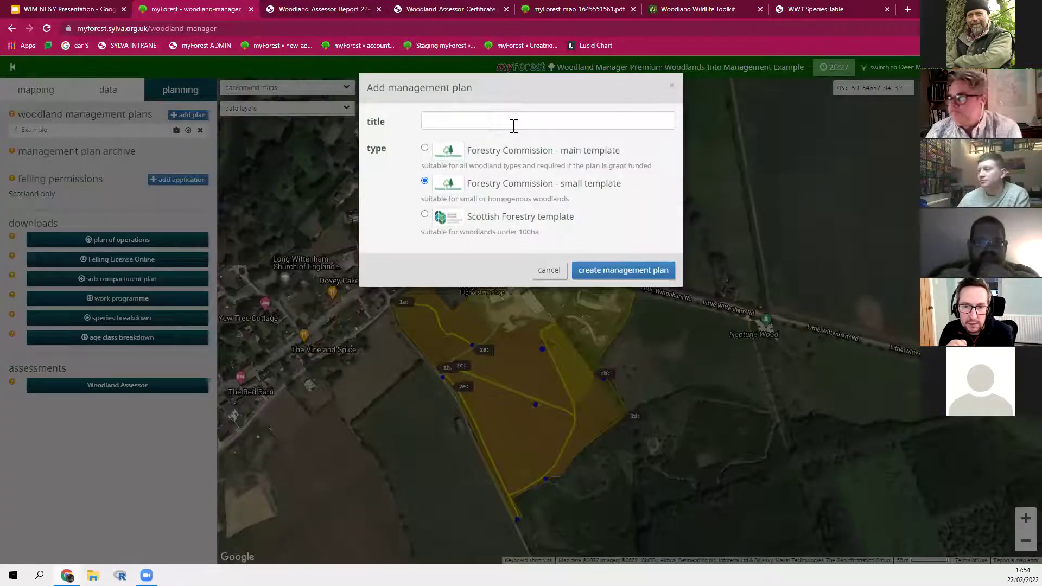
click(544, 271)
Step: Open the Example management plan and look through its section 4 Woodland Survey, from the description to the woodland structure
click(150, 134)
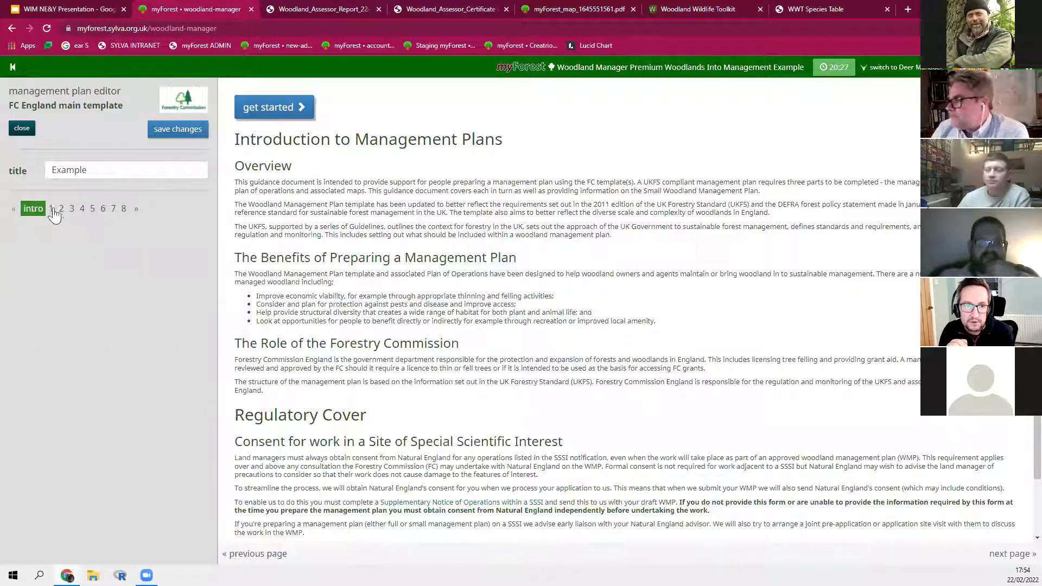
click(54, 211)
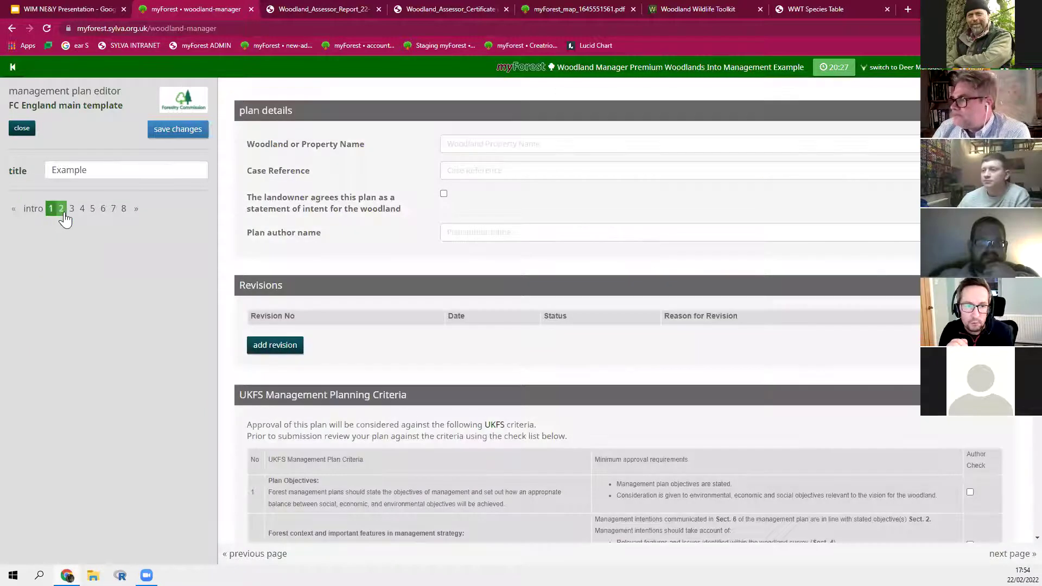
click(82, 211)
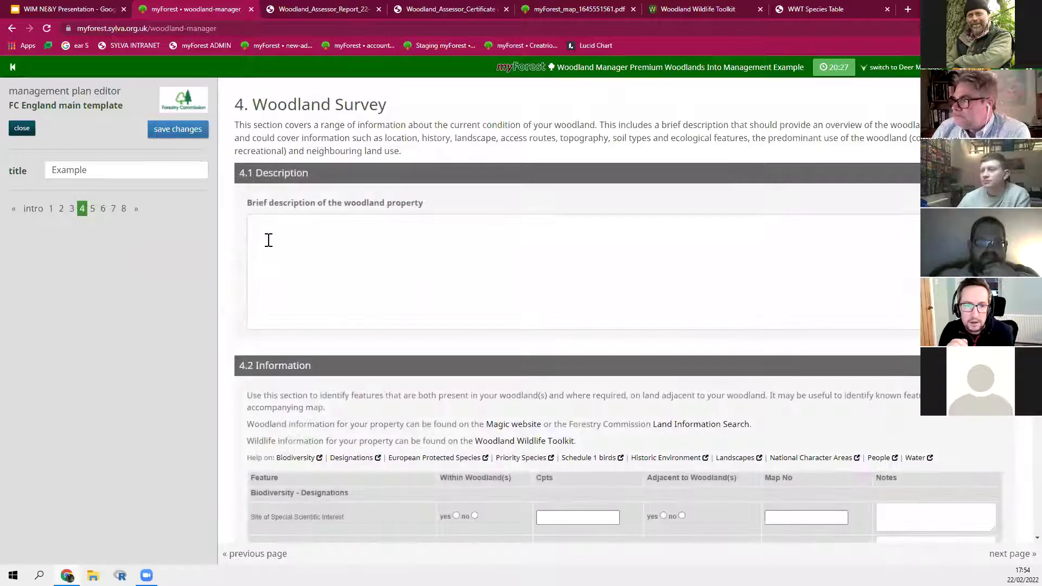
scroll(323, 269, down, 4)
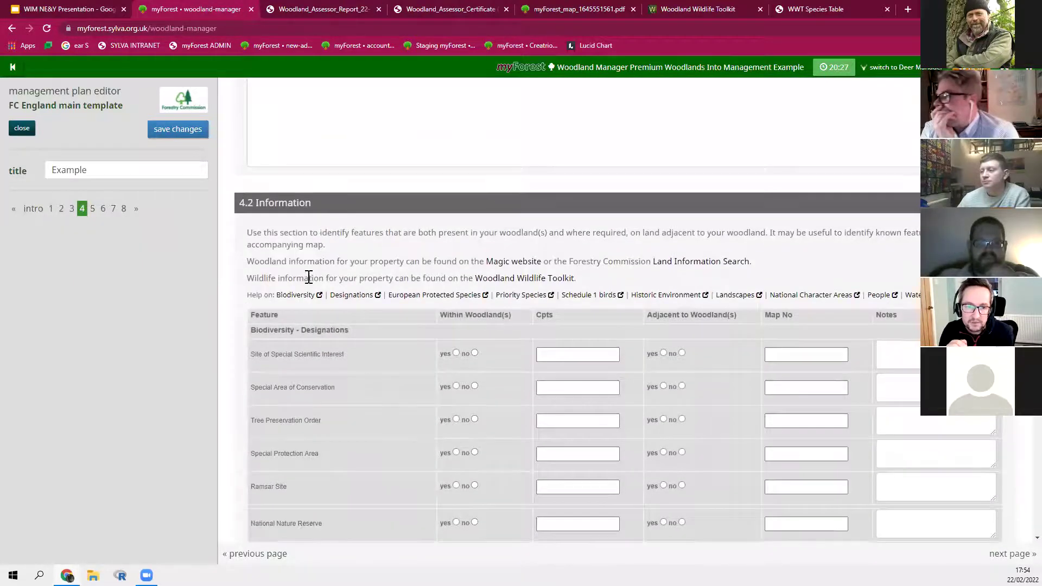
scroll(289, 303, down, 1)
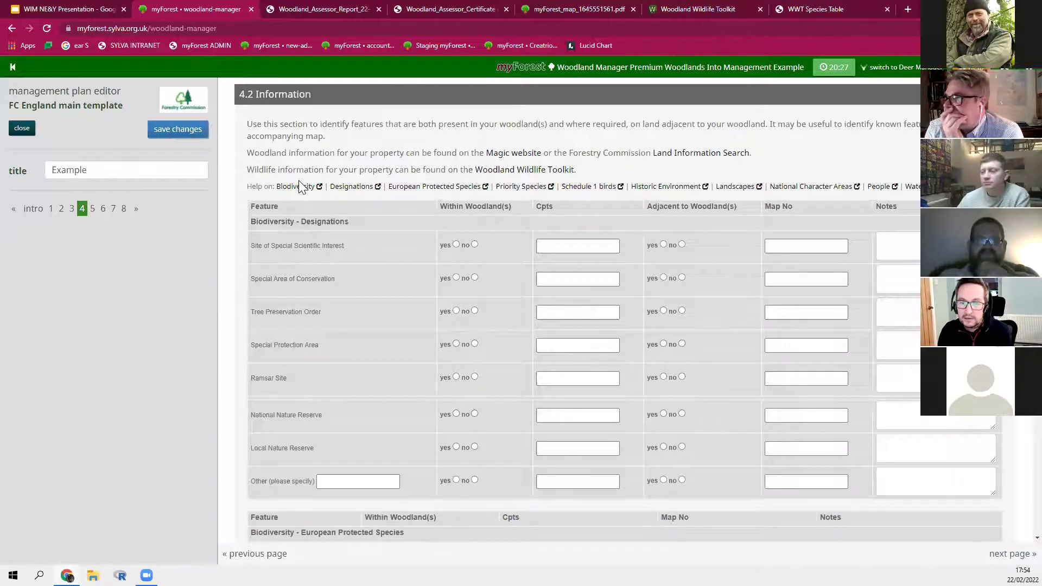
scroll(300, 185, down, 7)
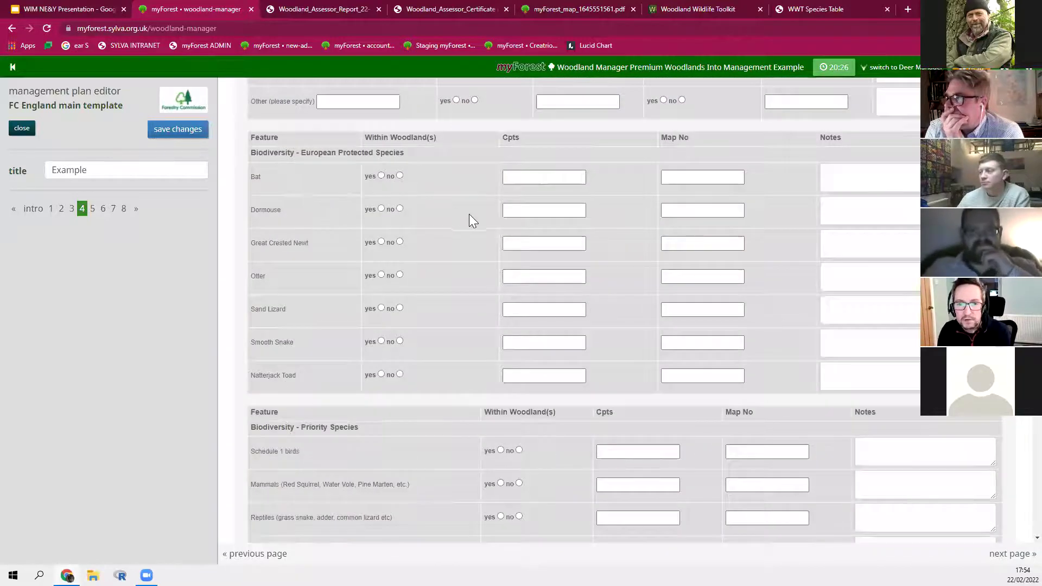
scroll(474, 219, down, 7)
scroll(474, 223, down, 12)
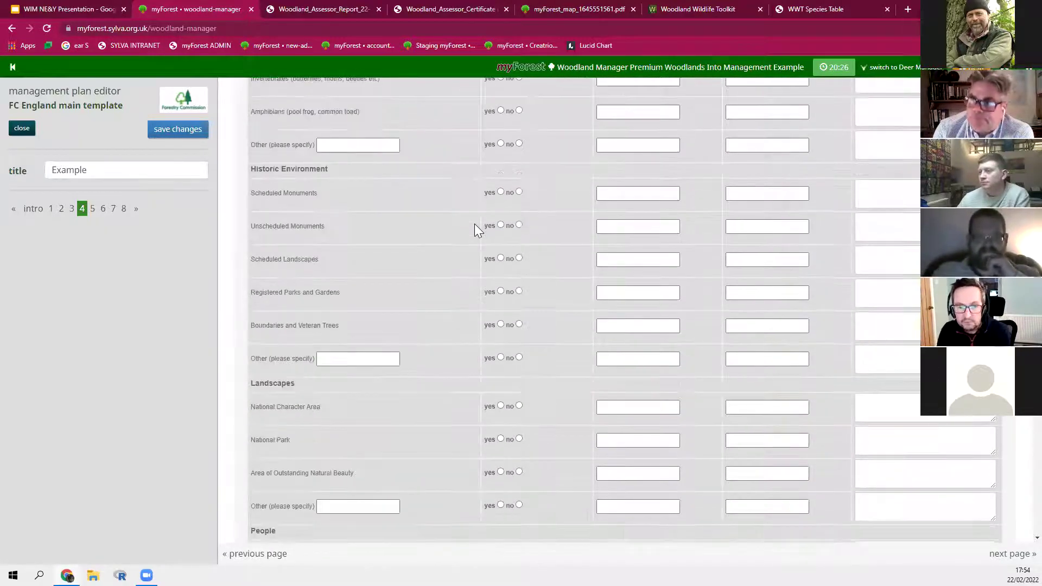
scroll(473, 224, down, 13)
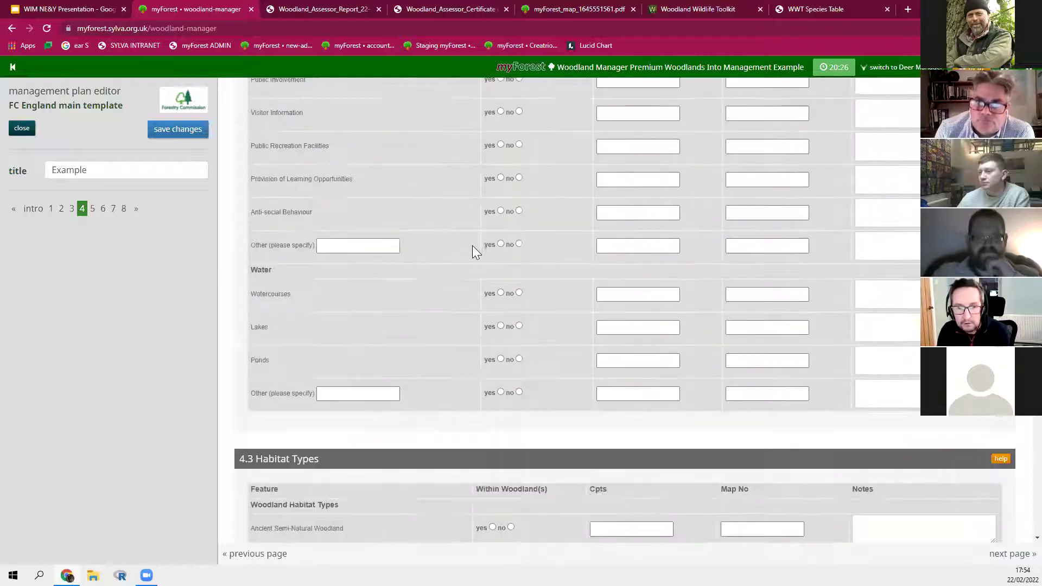
scroll(474, 247, down, 12)
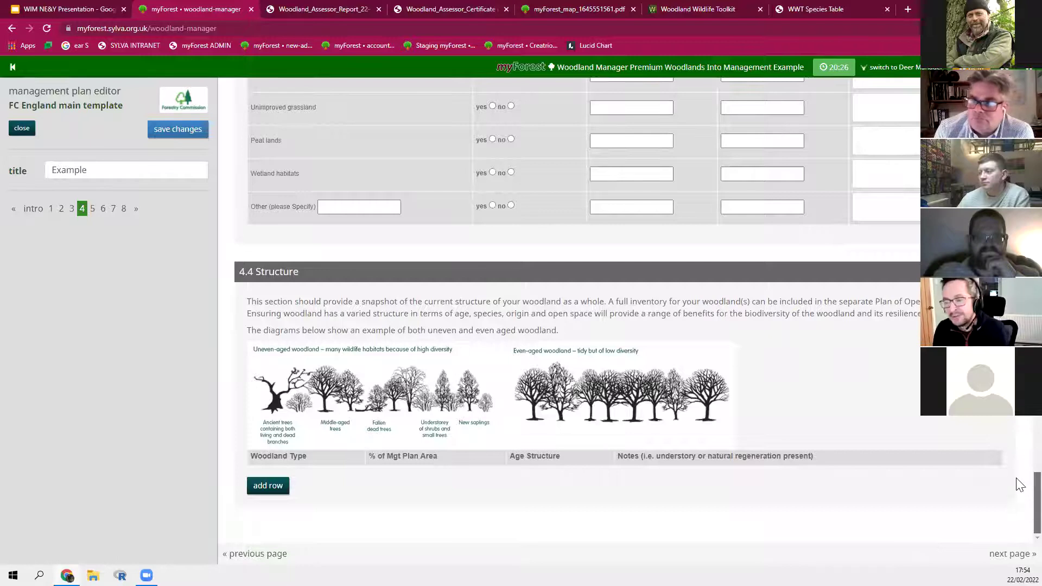
Step: Review the Woodland Survey feature tables back up to the description, and close the Example plan
scroll(1017, 483, up, 20)
scroll(624, 309, up, 1)
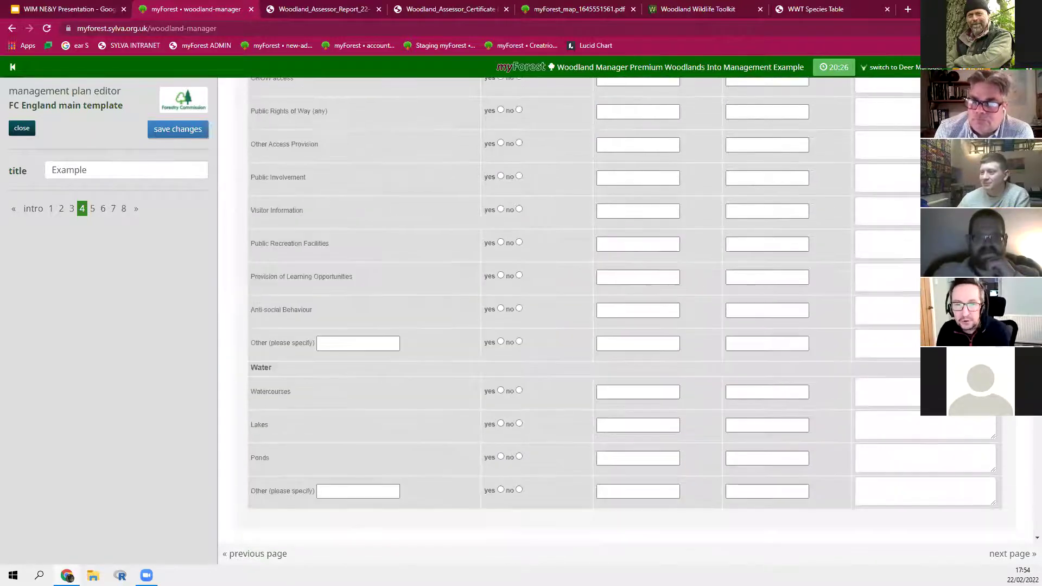
scroll(624, 310, up, 9)
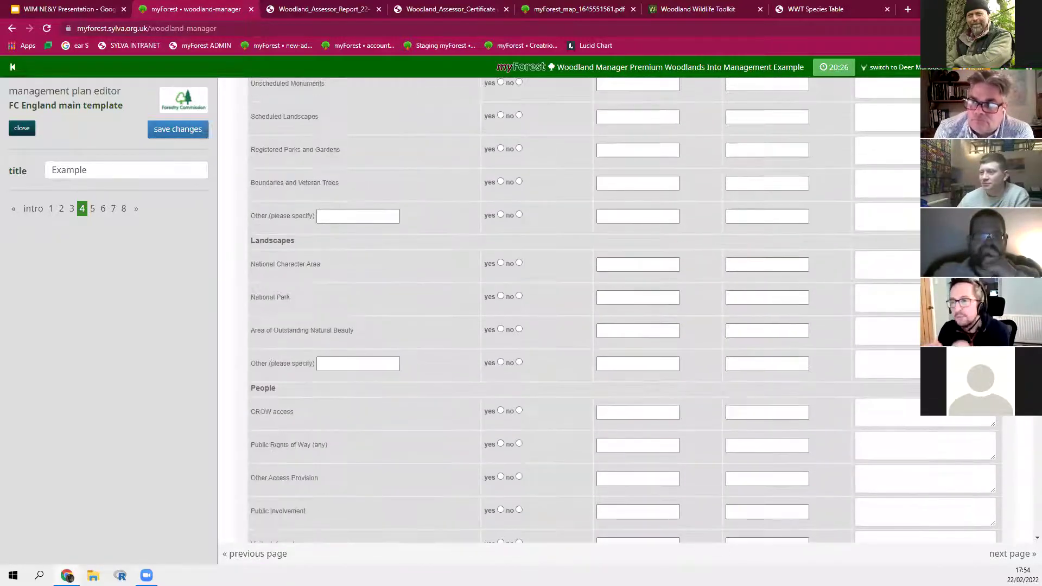
scroll(624, 309, up, 15)
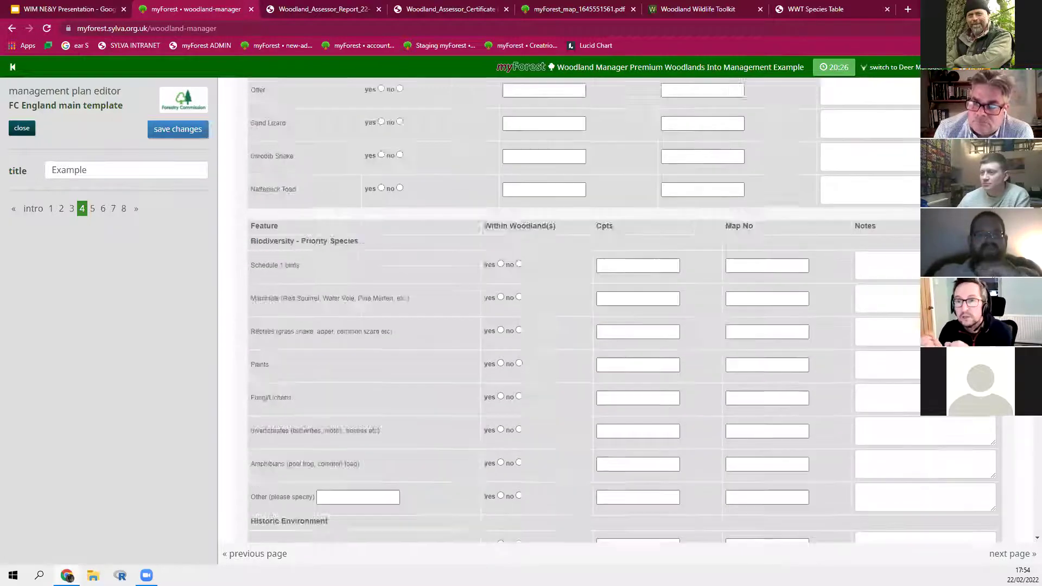
scroll(624, 309, up, 5)
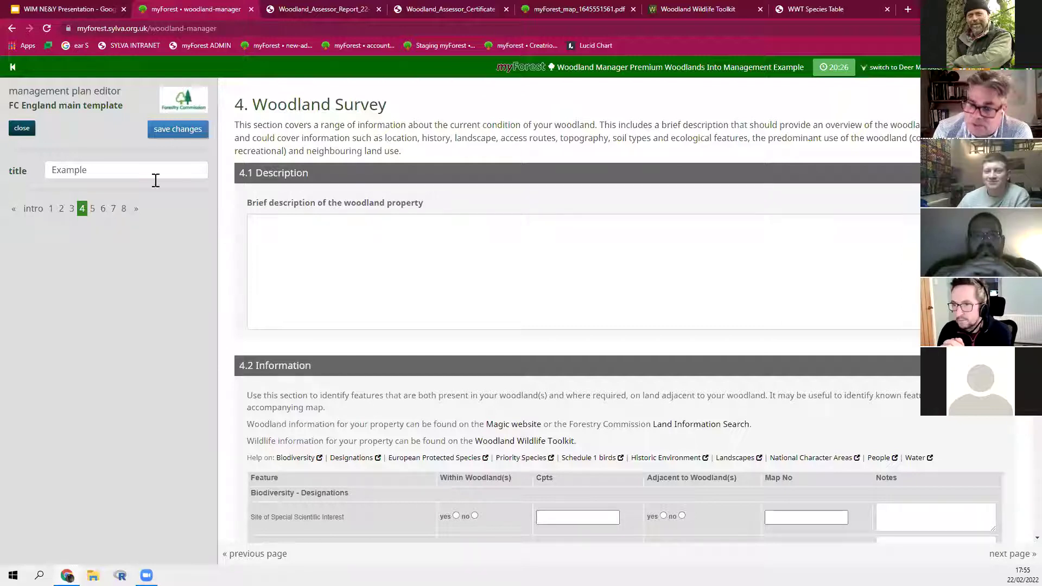
click(18, 128)
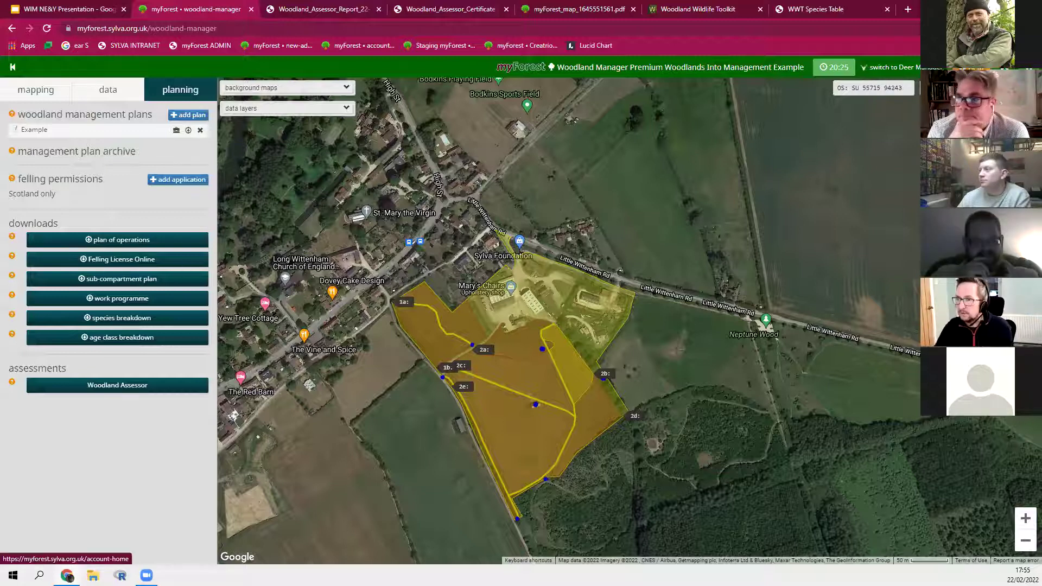
Step: Leave the Woodland Manager and the client account, and show the myForest contact page with its query form
click(13, 67)
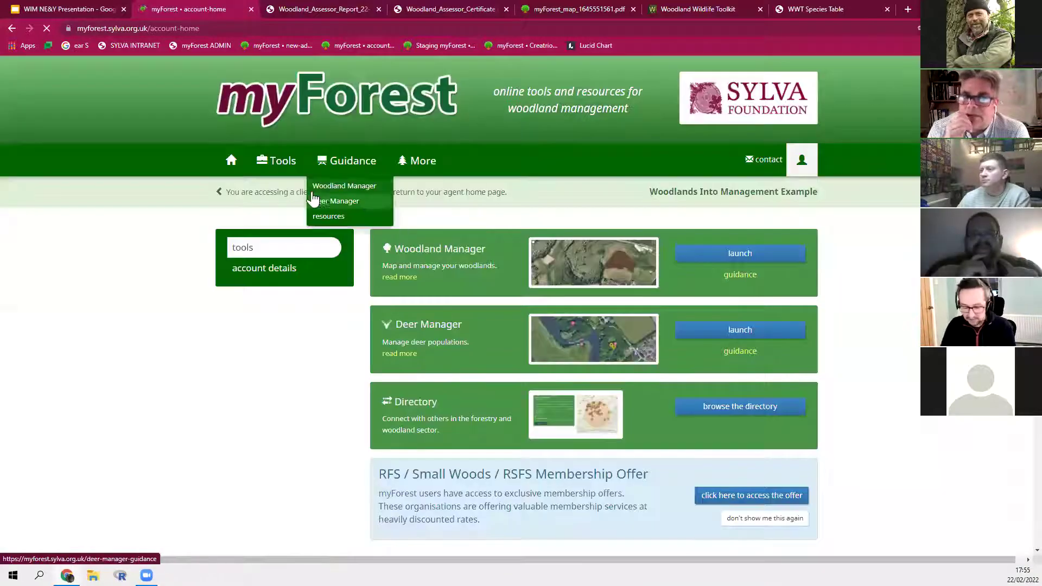
click(211, 195)
mouse_move(278, 164)
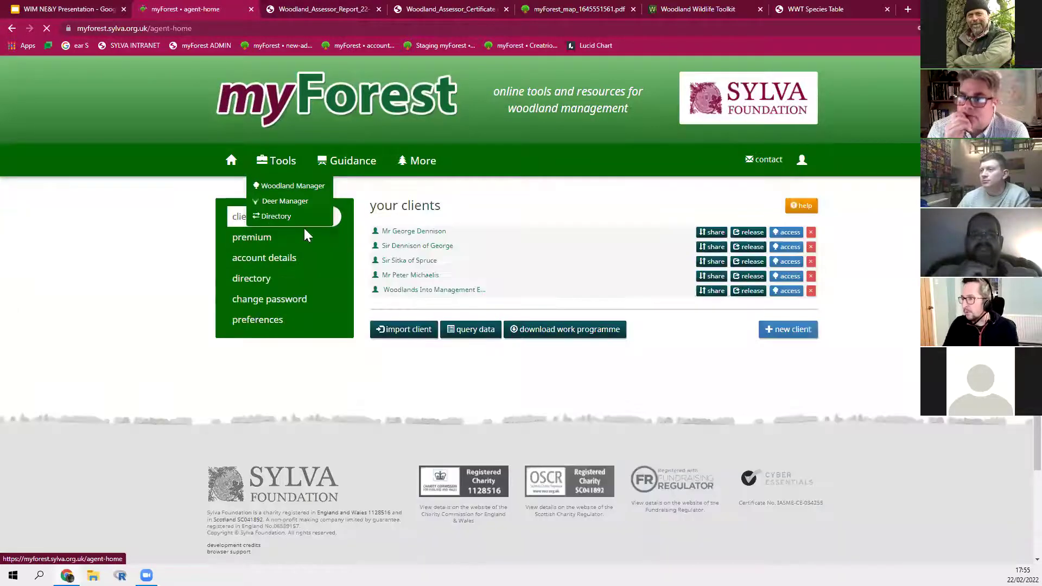
click(233, 166)
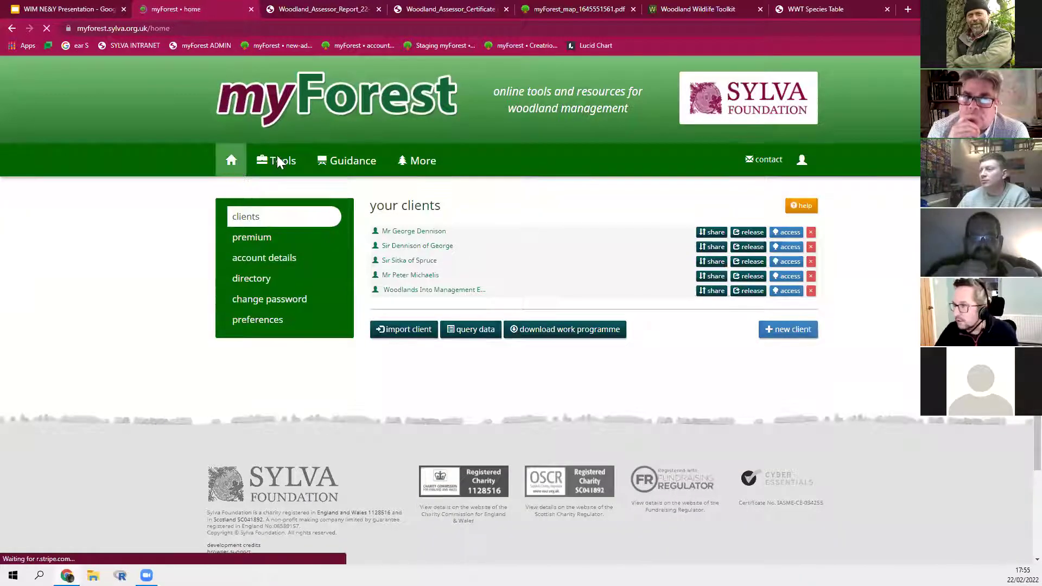
click(757, 162)
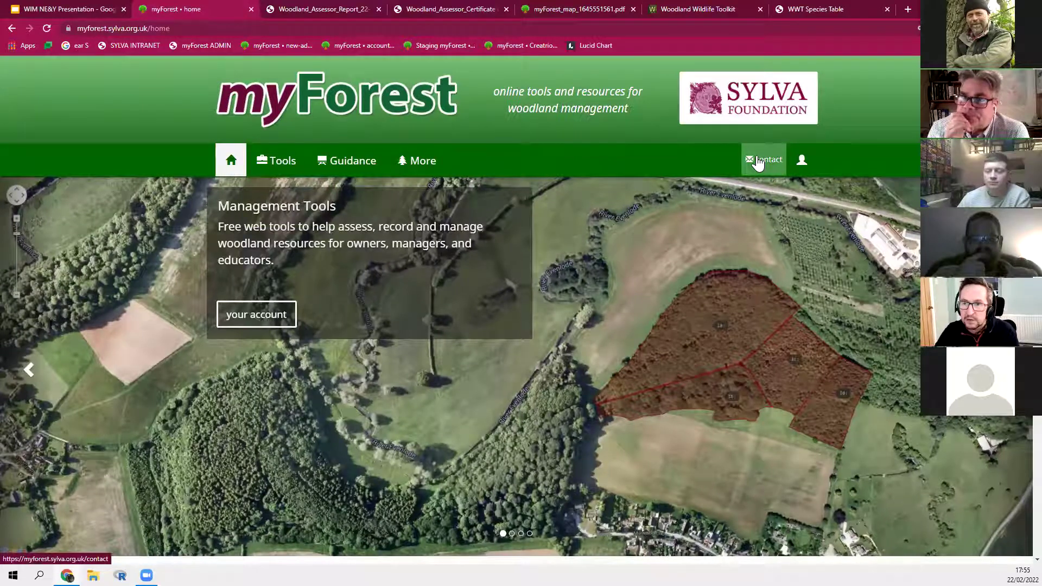
scroll(428, 258, down, 2)
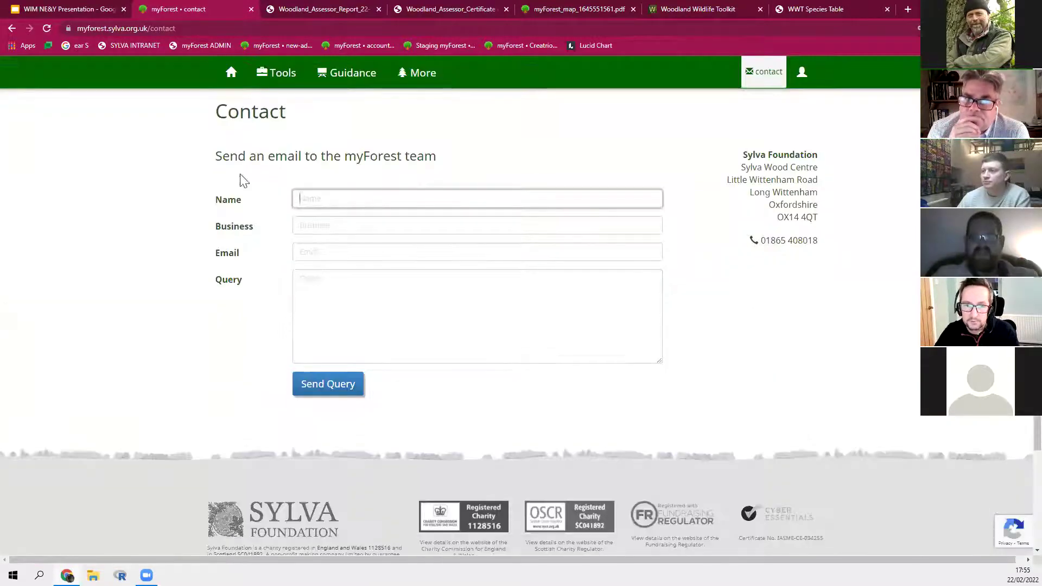
scroll(266, 242, up, 1)
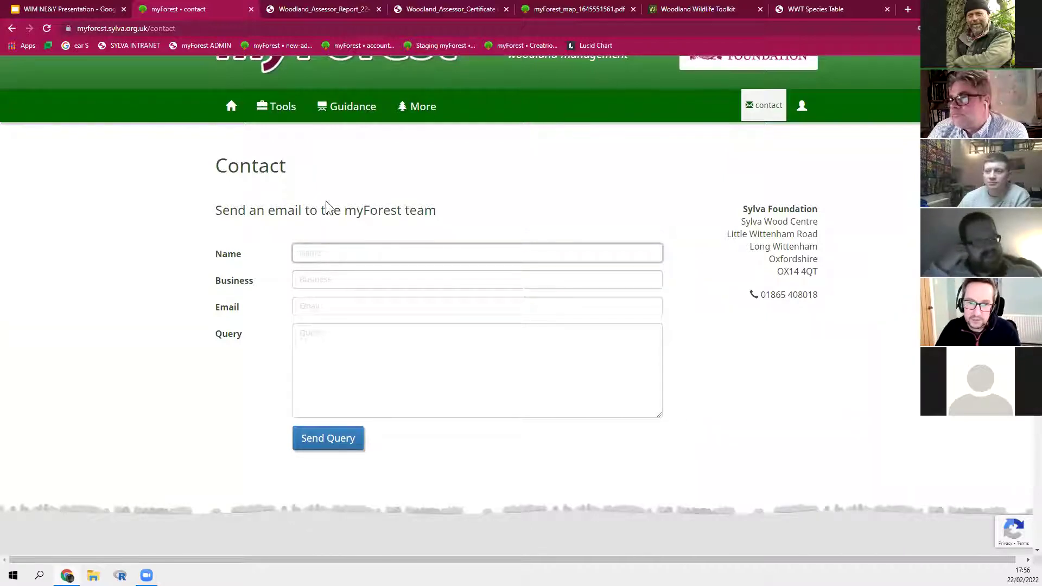
scroll(472, 172, up, 1)
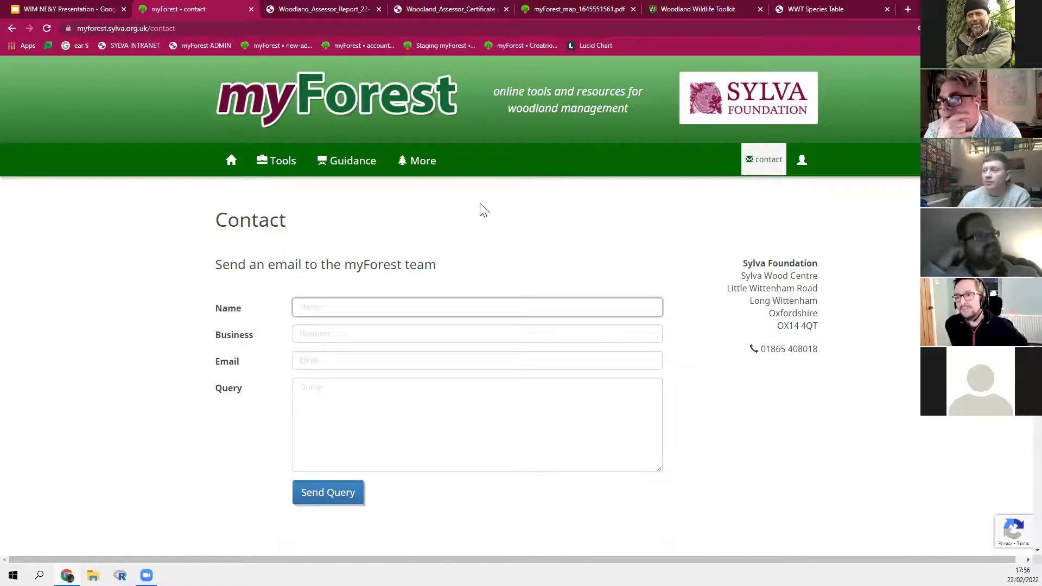
Step: Open the Woodland Manager guidance page from the myForest home page and look over its mapping video tutorials
click(231, 160)
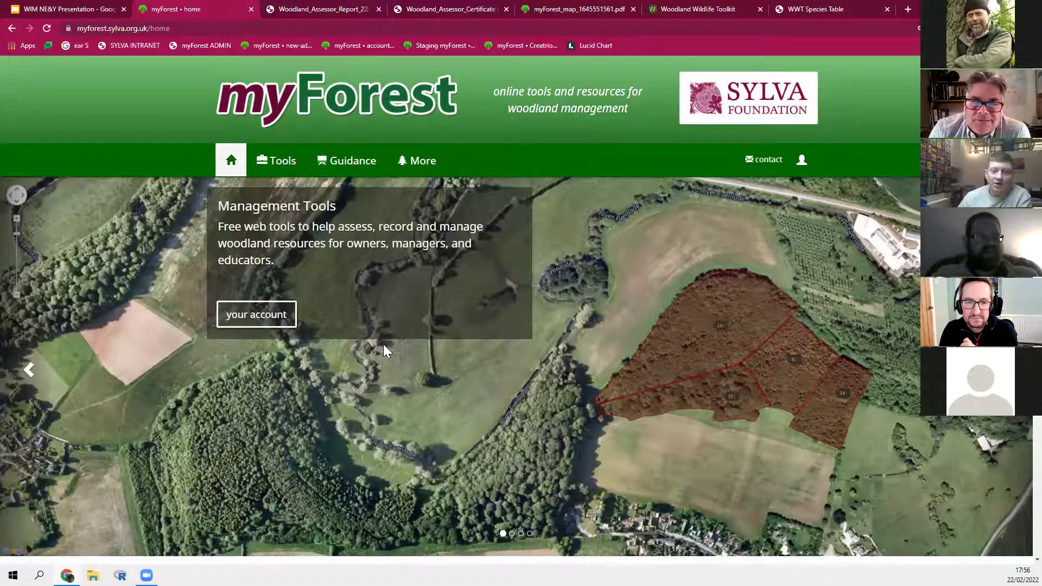
mouse_move(333, 161)
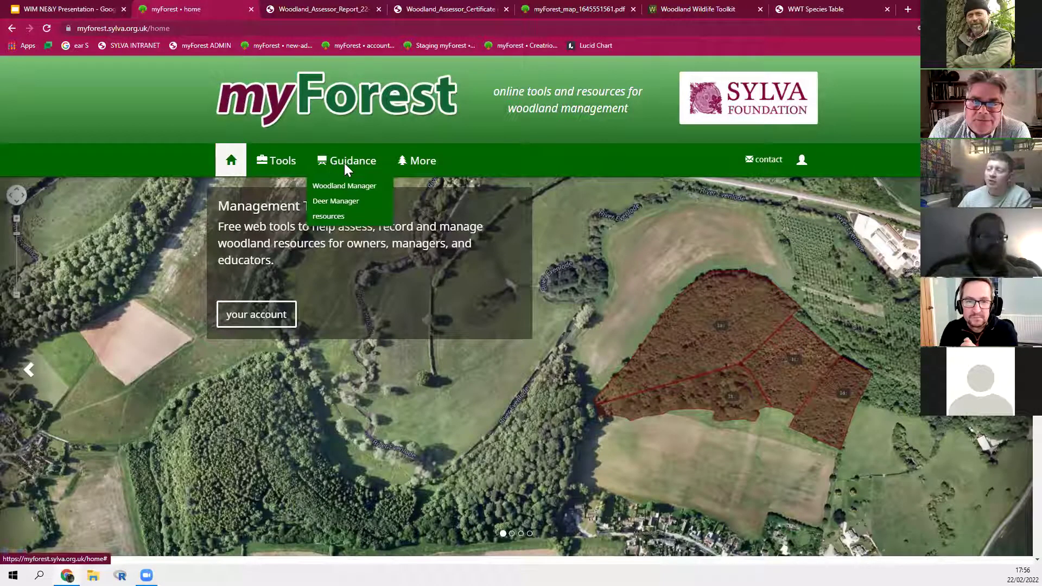
click(340, 190)
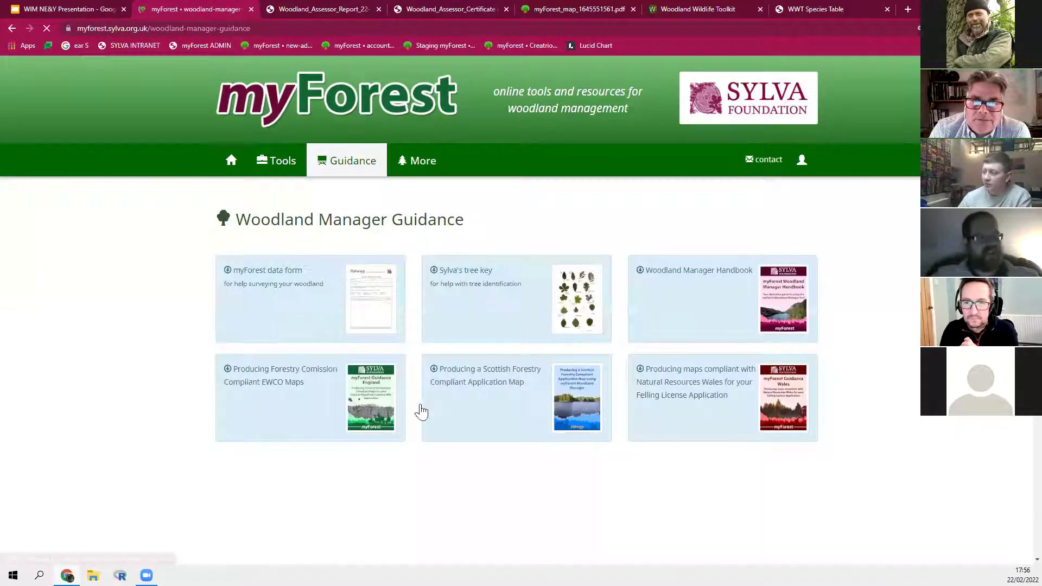
scroll(313, 396, down, 6)
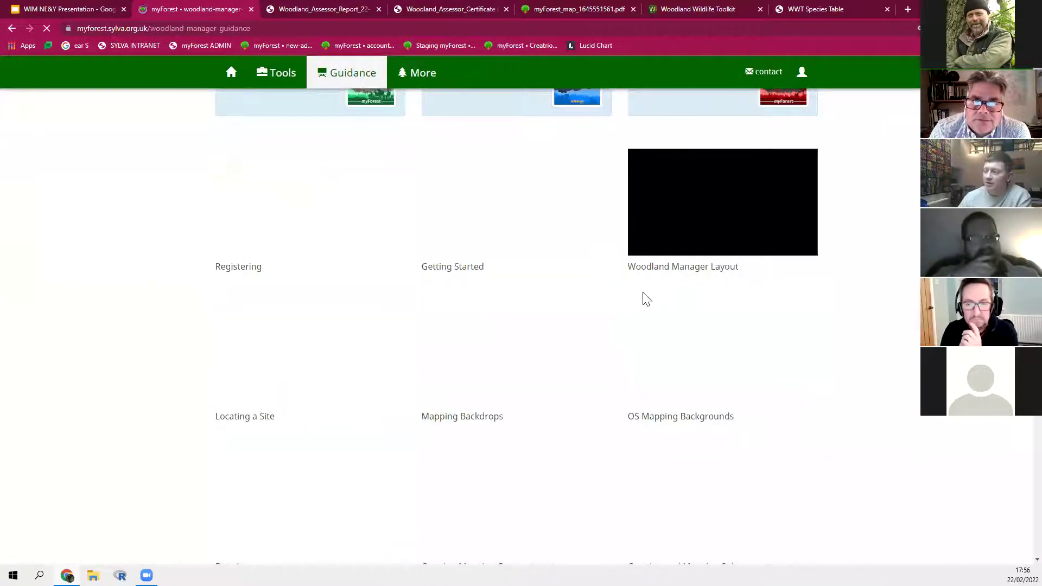
scroll(424, 276, down, 8)
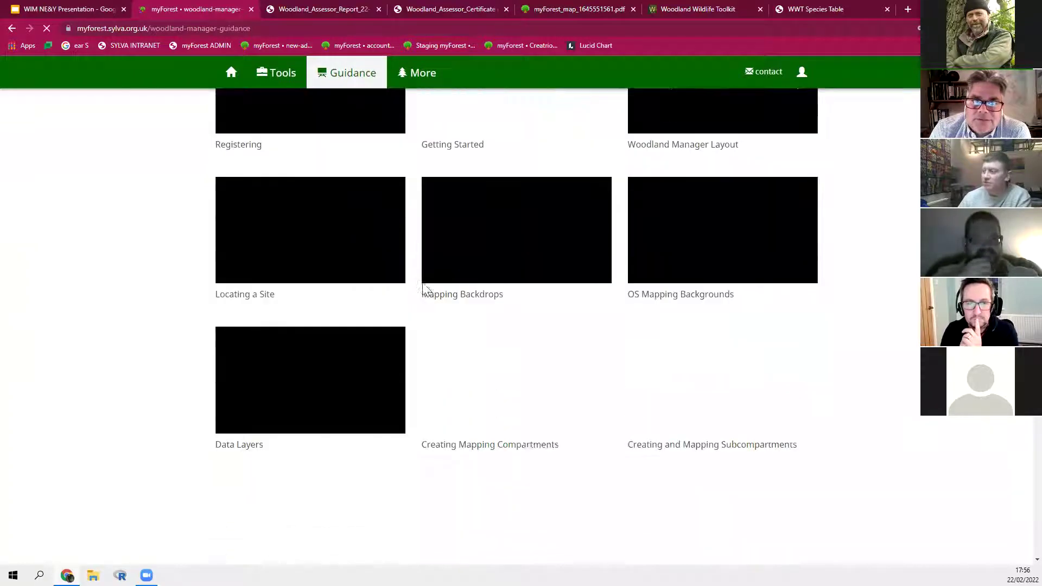
scroll(228, 289, down, 1)
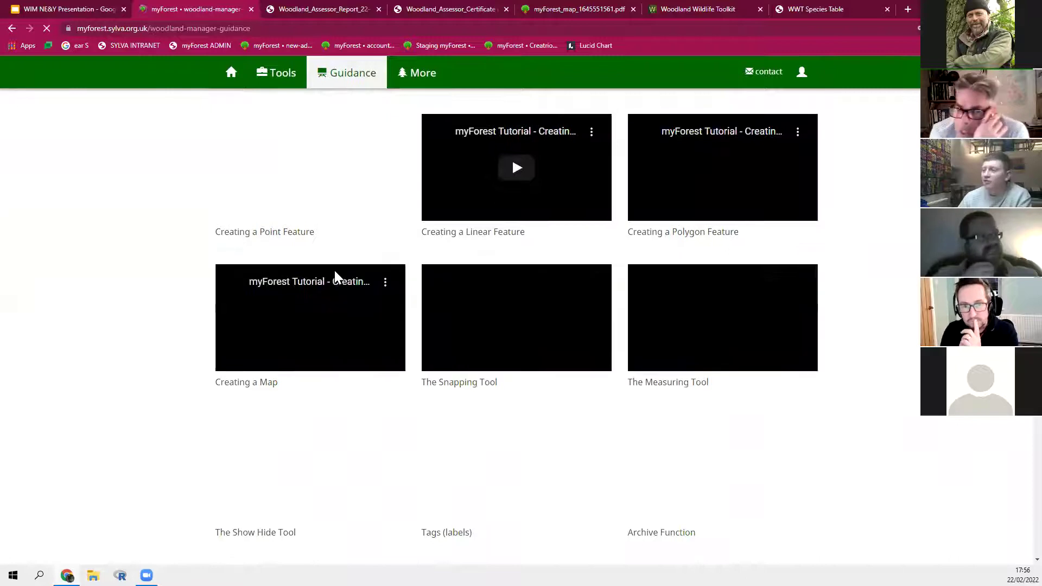
scroll(331, 268, up, 1)
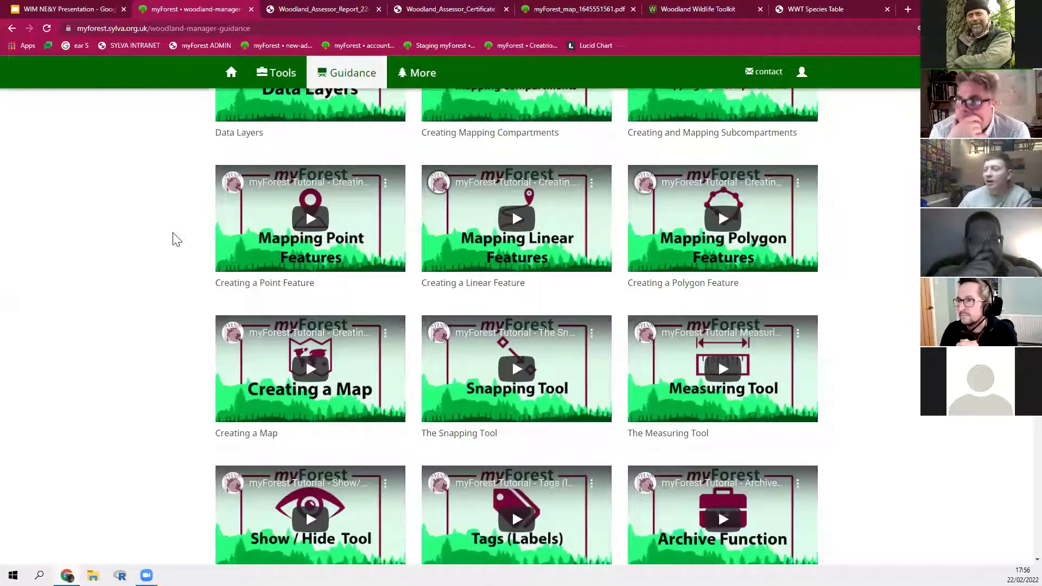
scroll(193, 279, down, 5)
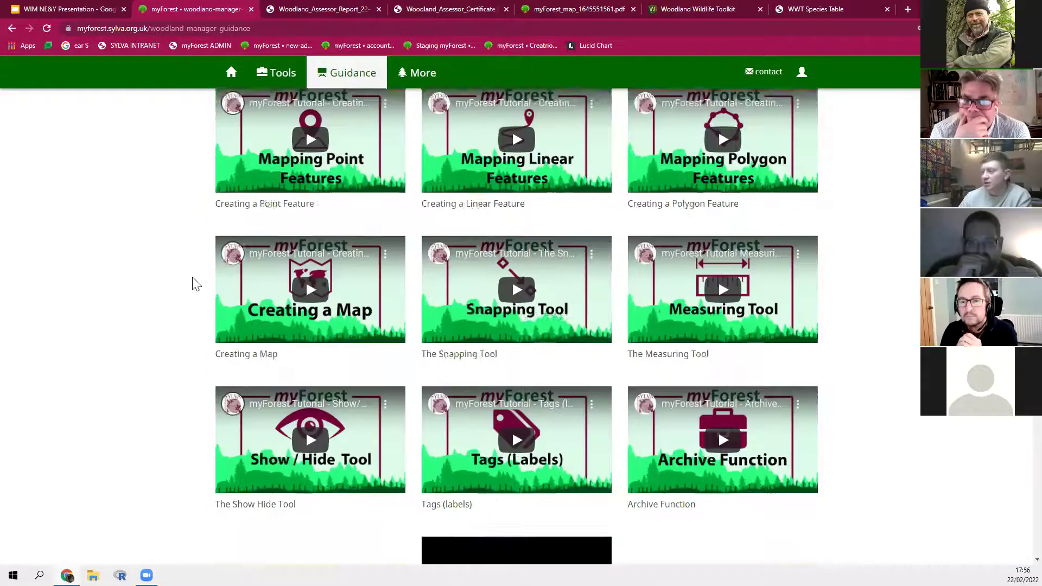
Step: Look over the guidance downloads and the remaining tutorials on management plans and felling permissions
scroll(196, 283, up, 20)
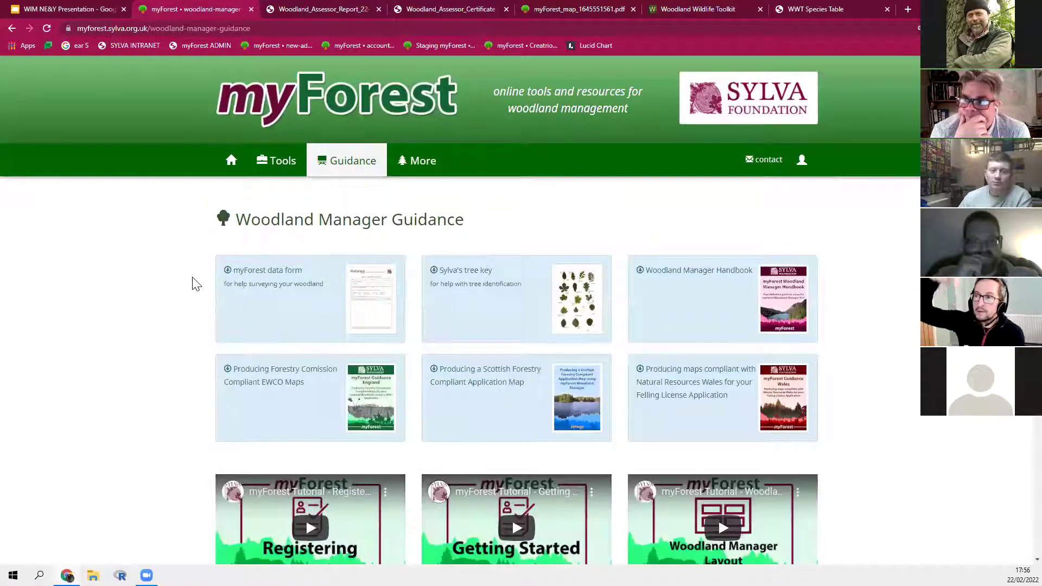
scroll(196, 284, down, 20)
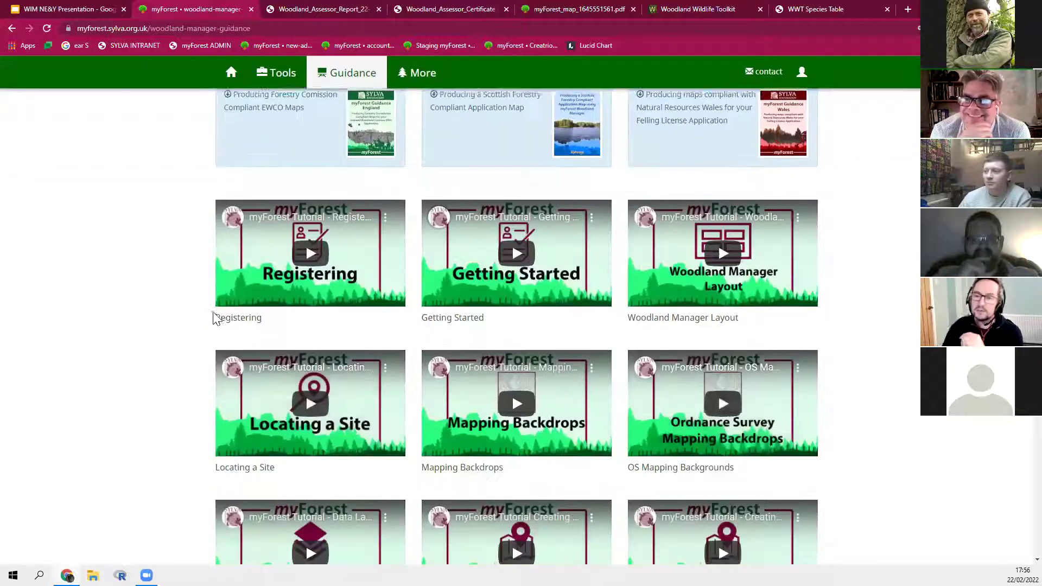
scroll(213, 312, down, 10)
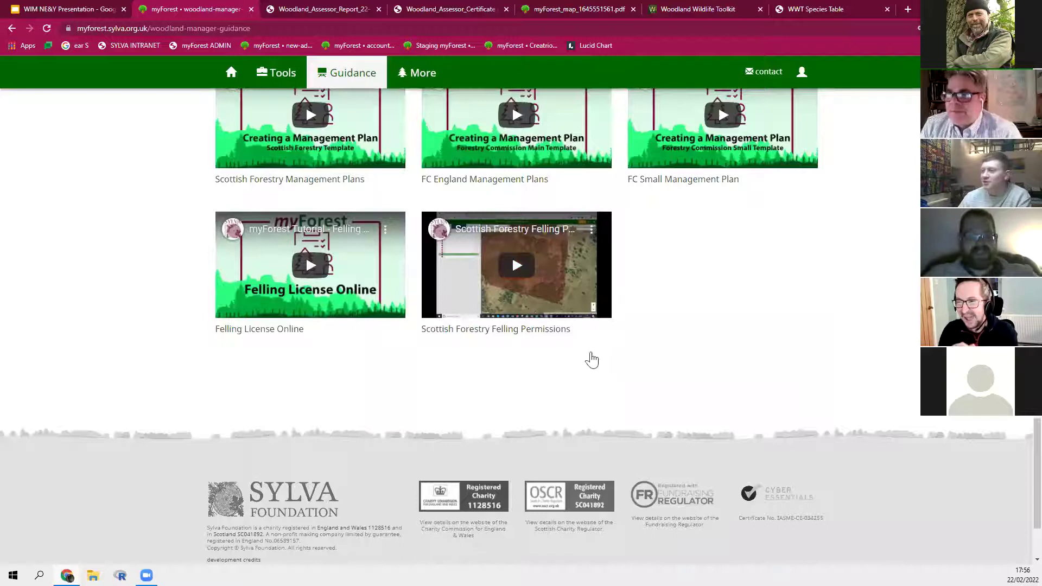
scroll(206, 272, up, 13)
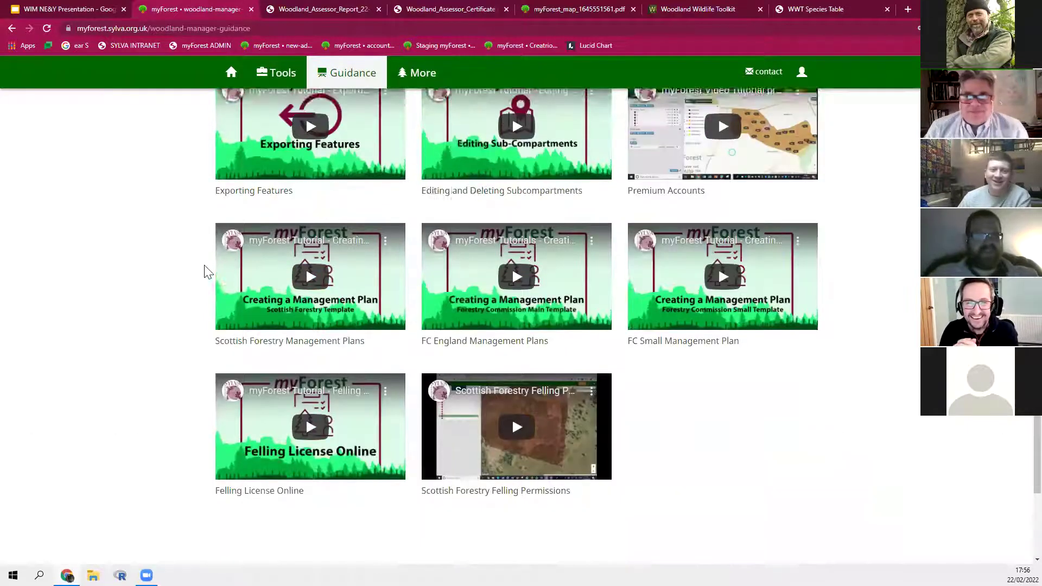
scroll(105, 260, up, 10)
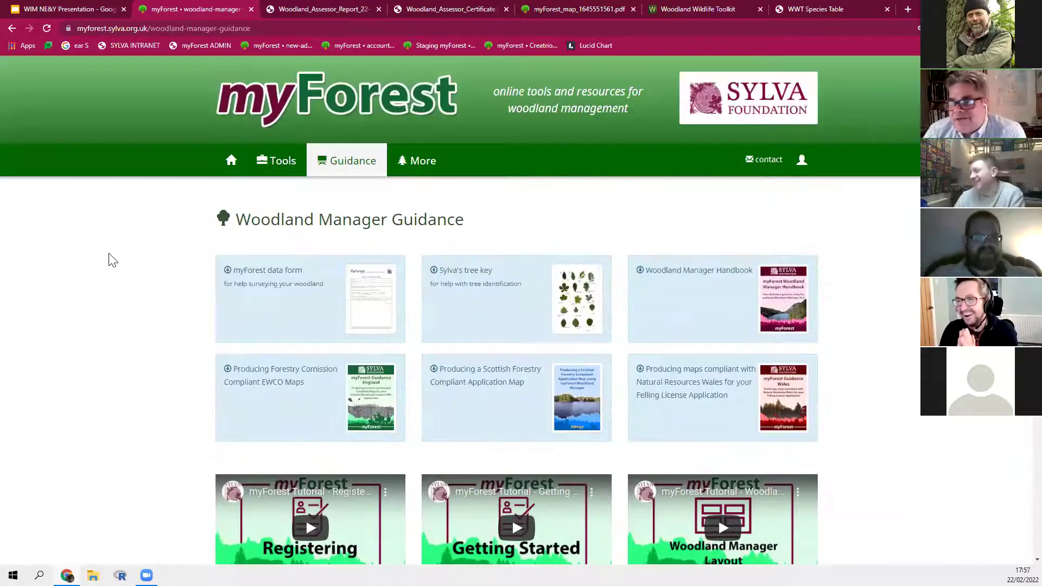